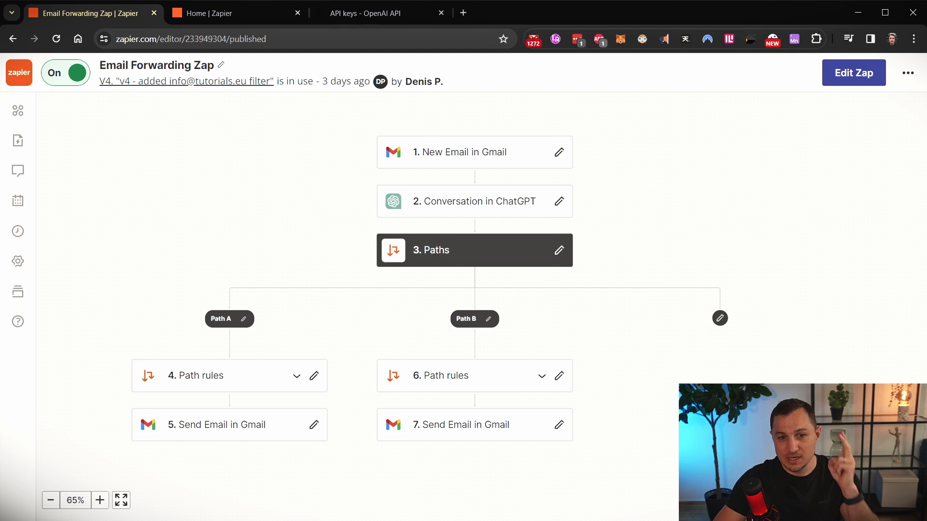
Look over the Zapier homepage and compare the plans on its pricing page with monthly payment
{"action": "mouse_move", "coordinate": [367, 16]}
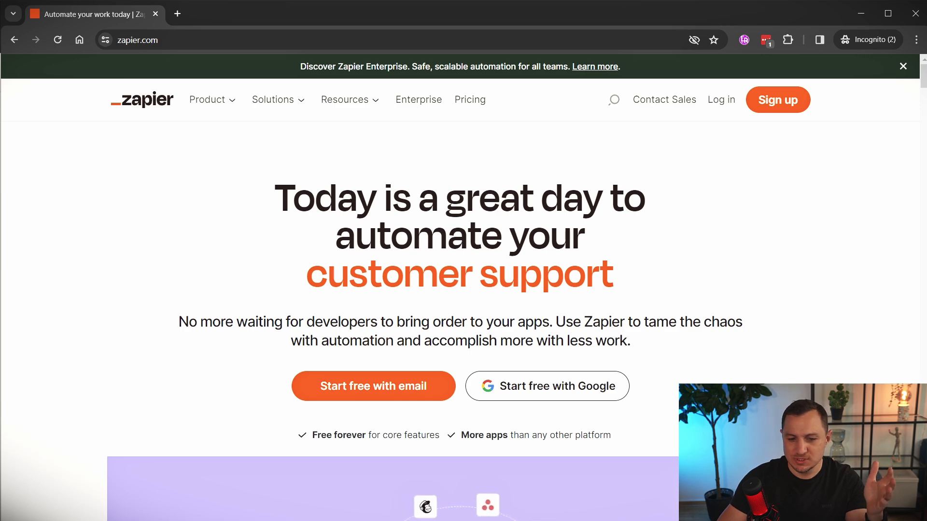
{"action": "scroll", "coordinate": [233, 257], "scroll_direction": "down", "scroll_amount": 2}
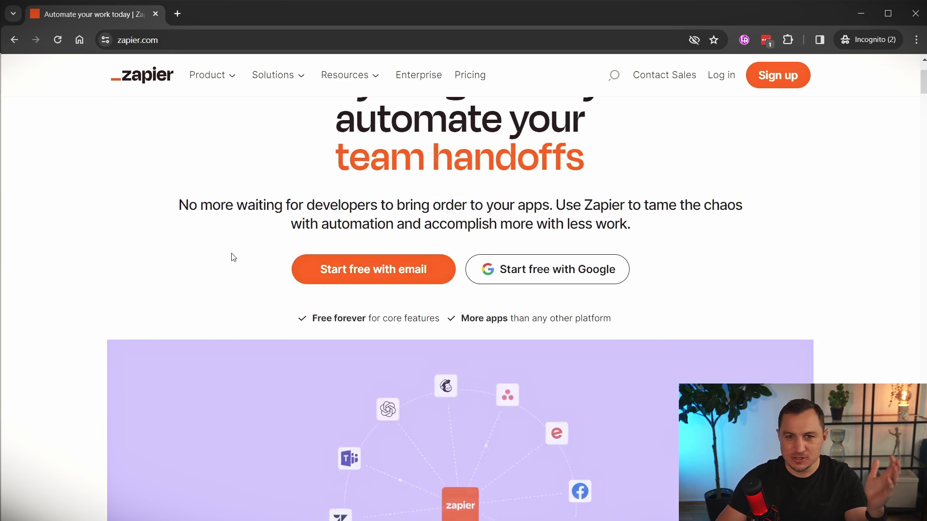
{"action": "scroll", "coordinate": [231, 255], "scroll_direction": "down", "scroll_amount": 2}
{"action": "scroll", "coordinate": [523, 284], "scroll_direction": "down", "scroll_amount": 2}
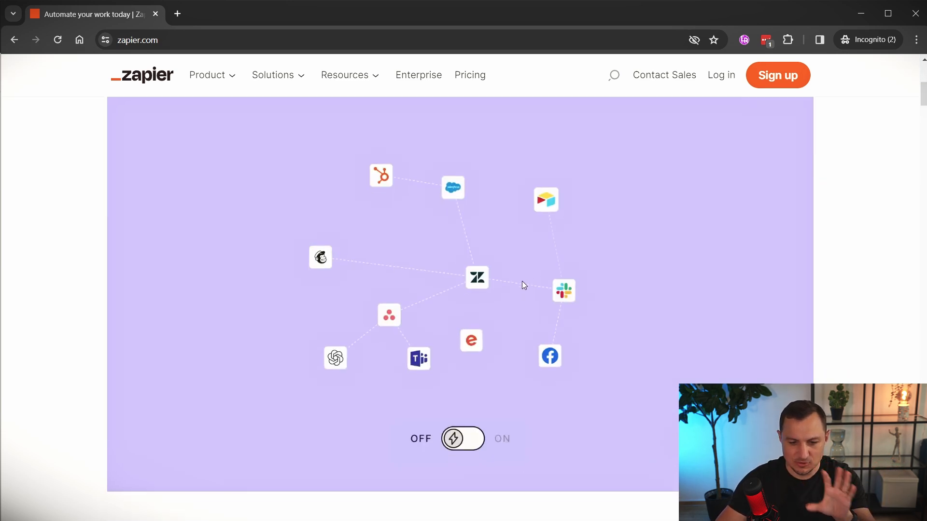
{"action": "scroll", "coordinate": [479, 291], "scroll_direction": "up", "scroll_amount": 6}
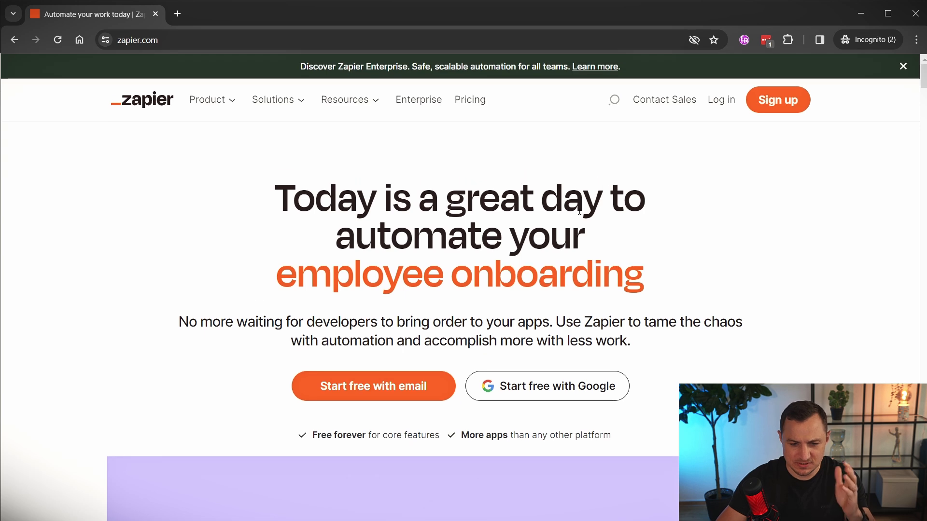
{"action": "left_click", "coordinate": [472, 103]}
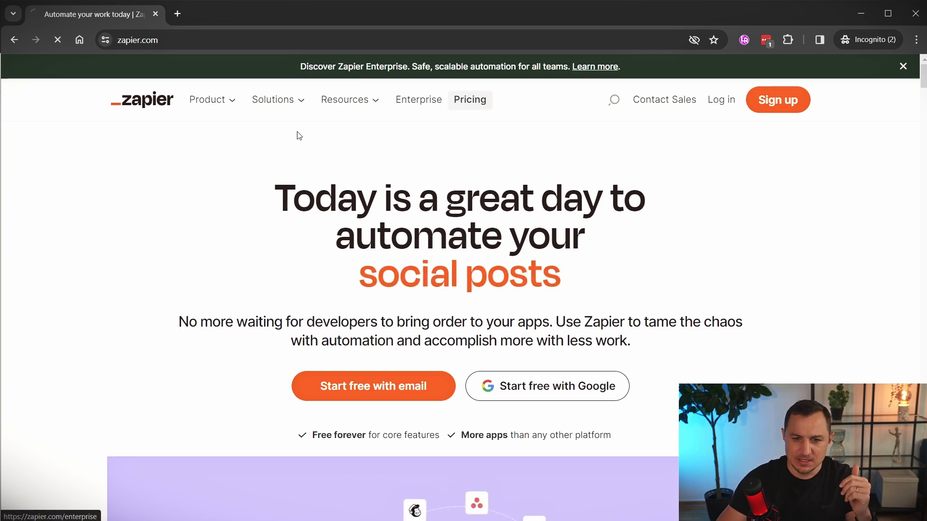
{"action": "scroll", "coordinate": [78, 261], "scroll_direction": "down", "scroll_amount": 6}
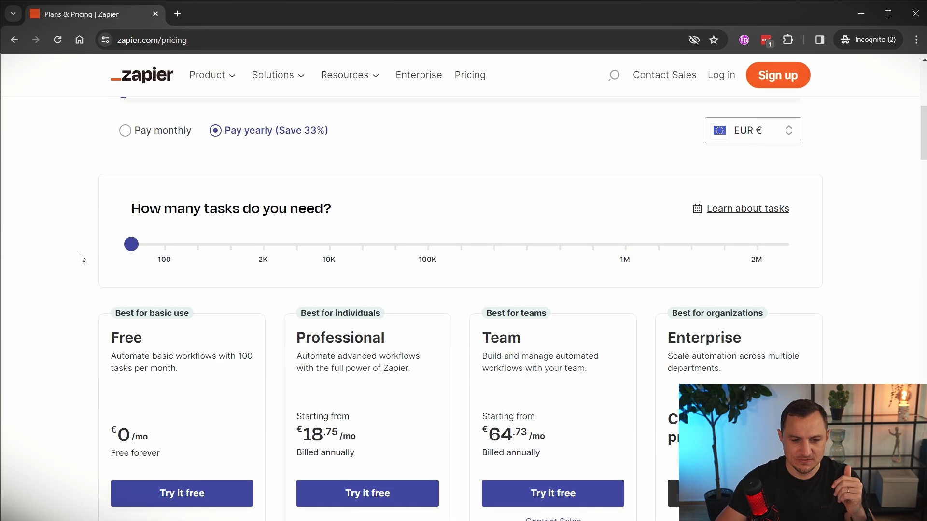
{"action": "left_click", "coordinate": [149, 133]}
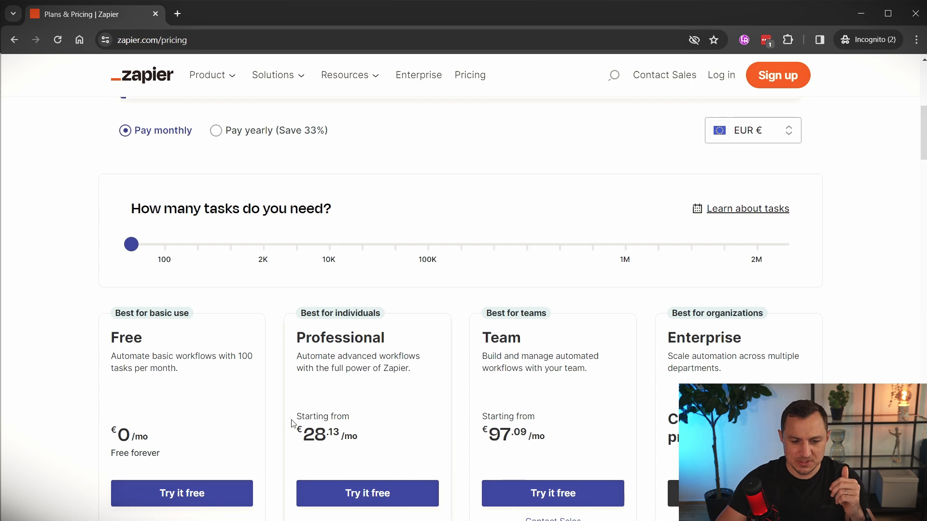
{"action": "scroll", "coordinate": [338, 358], "scroll_direction": "down", "scroll_amount": 4}
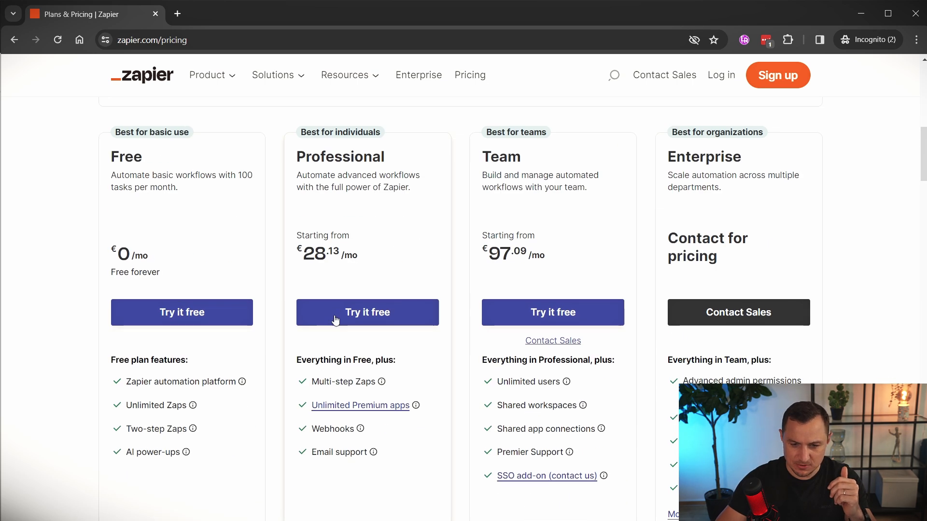
{"action": "scroll", "coordinate": [338, 321], "scroll_direction": "up", "scroll_amount": 2}
{"action": "scroll", "coordinate": [336, 351], "scroll_direction": "down", "scroll_amount": 2}
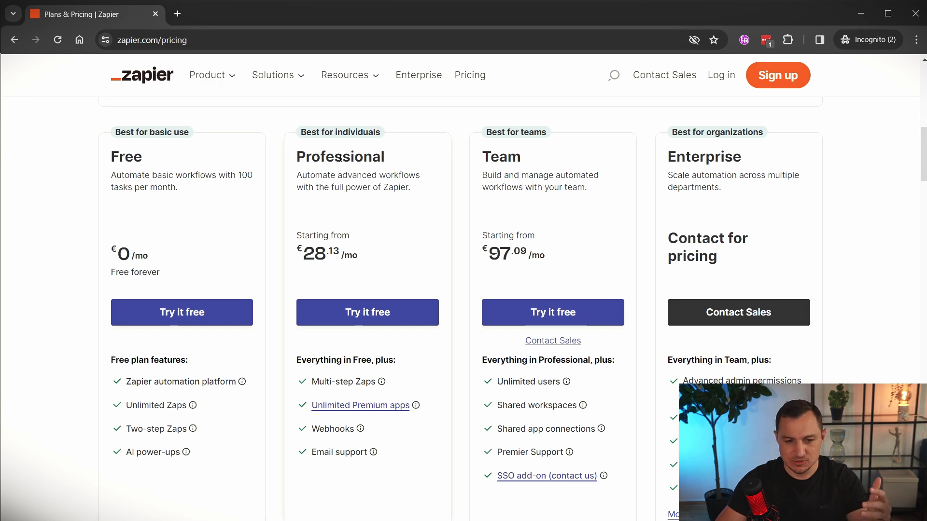
{"action": "scroll", "coordinate": [328, 266], "scroll_direction": "up", "scroll_amount": 5}
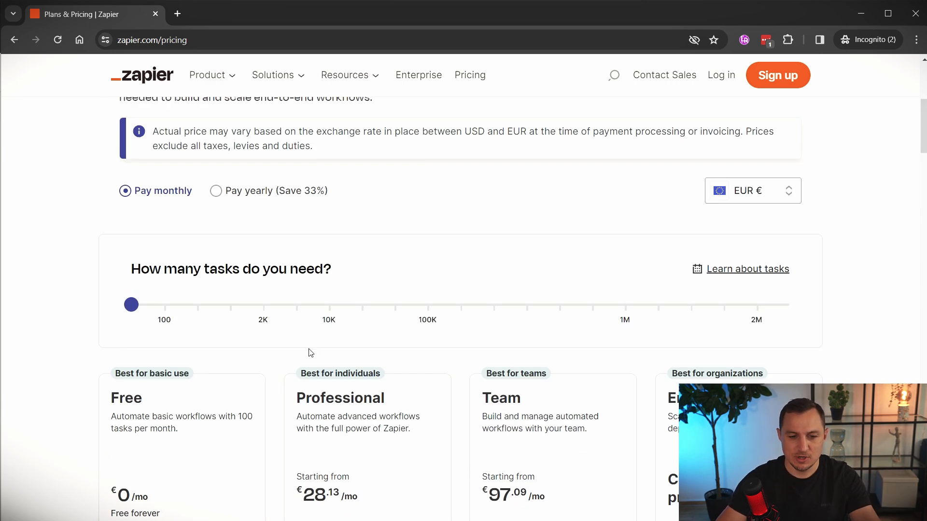
{"action": "left_click", "coordinate": [915, 11]}
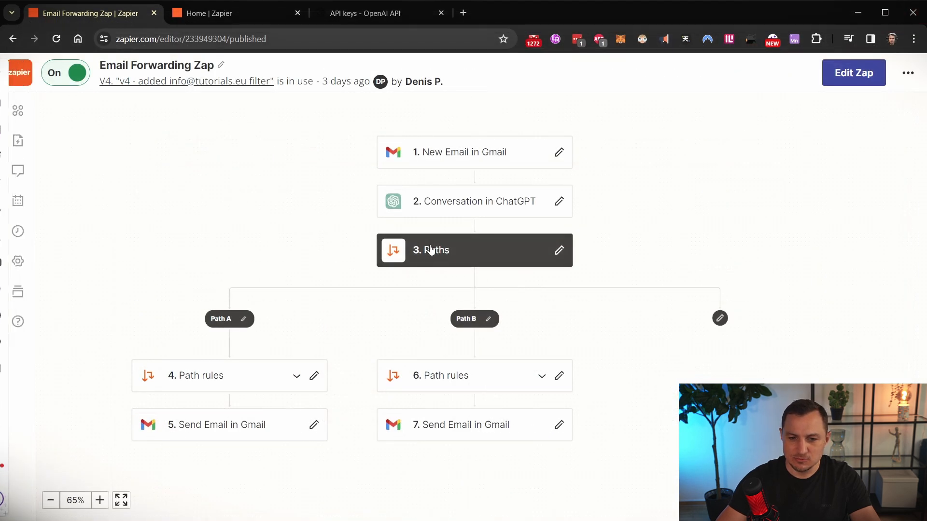
Switch to the OpenAI API platform and examine the monthly spend for GPT-4 Turbo and GPT-3.5 Turbo on the usage page
{"action": "left_click", "coordinate": [371, 14]}
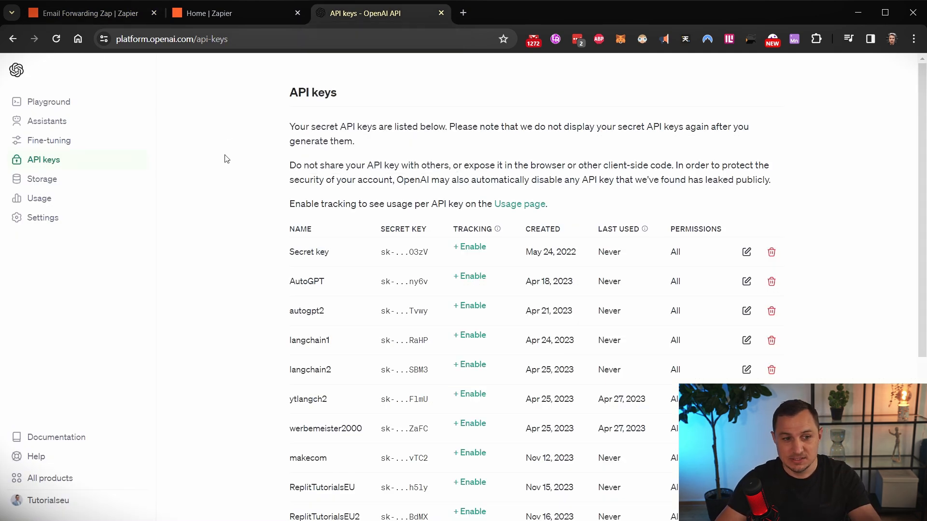
{"action": "left_click_drag", "start_coordinate": [194, 39], "coordinate": [114, 40]}
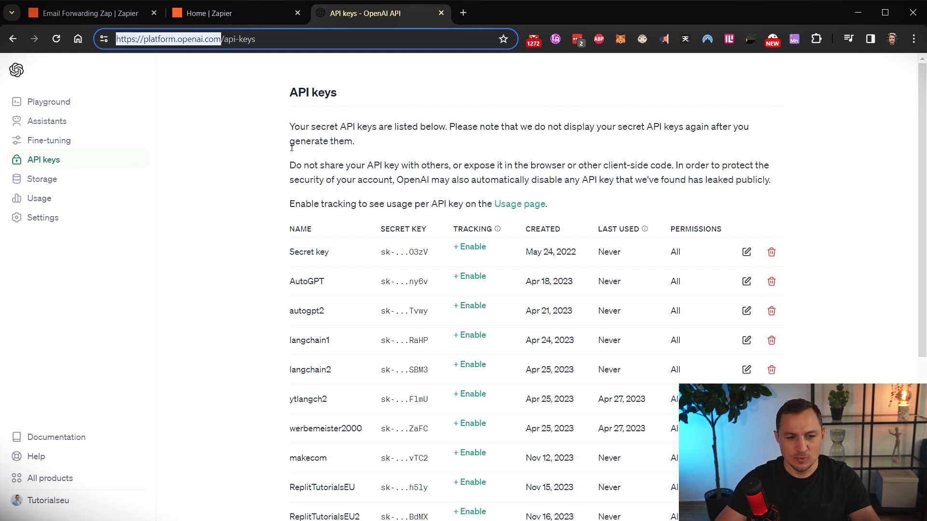
{"action": "left_click", "coordinate": [242, 115]}
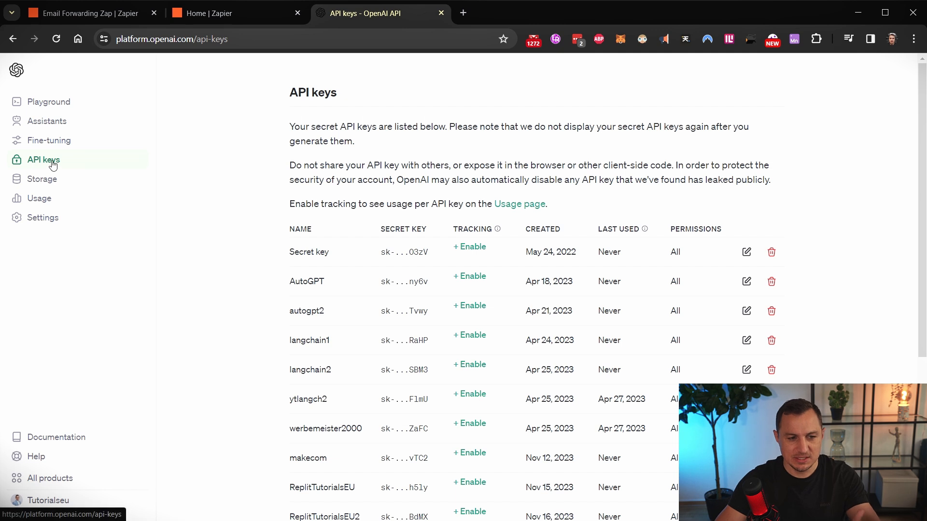
{"action": "left_click", "coordinate": [50, 205]}
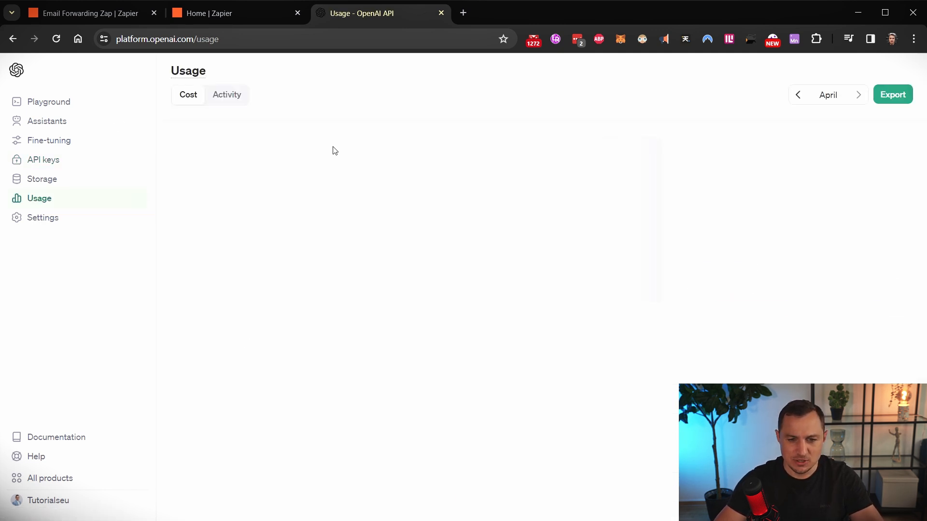
{"action": "scroll", "coordinate": [551, 188], "scroll_direction": "down", "scroll_amount": 1}
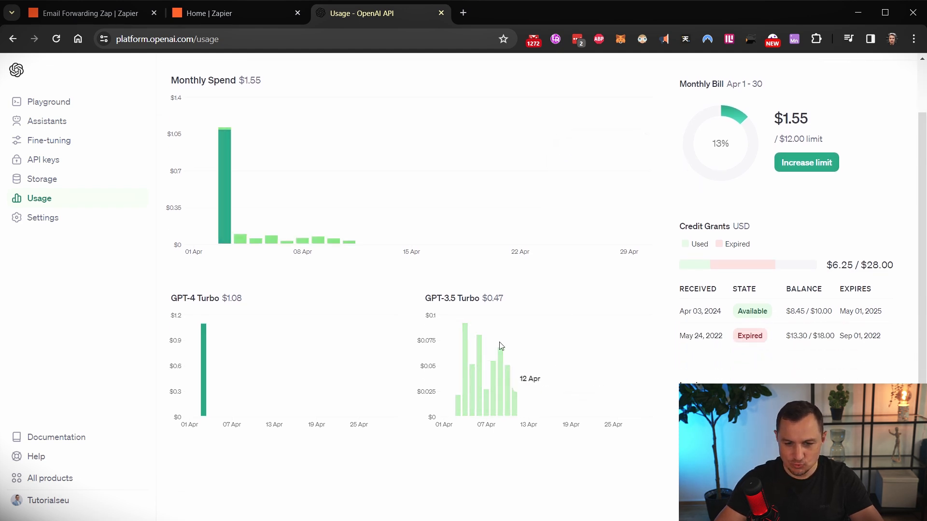
{"action": "left_click_drag", "start_coordinate": [507, 299], "coordinate": [486, 300]}
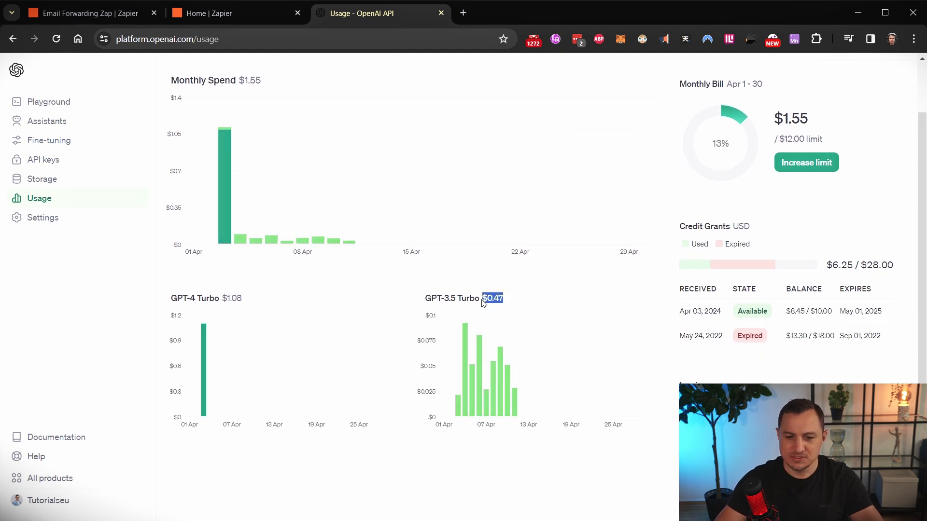
{"action": "left_click_drag", "start_coordinate": [249, 301], "coordinate": [164, 302]}
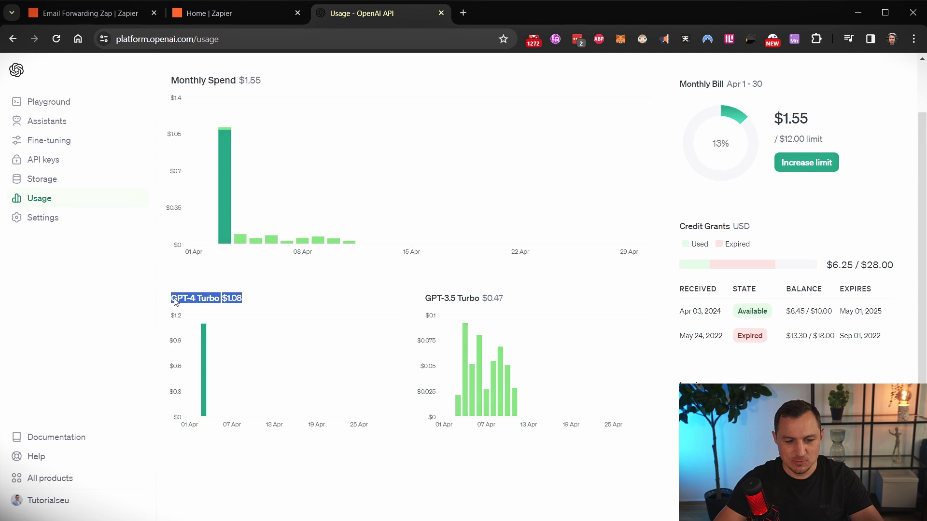
{"action": "left_click", "coordinate": [251, 302]}
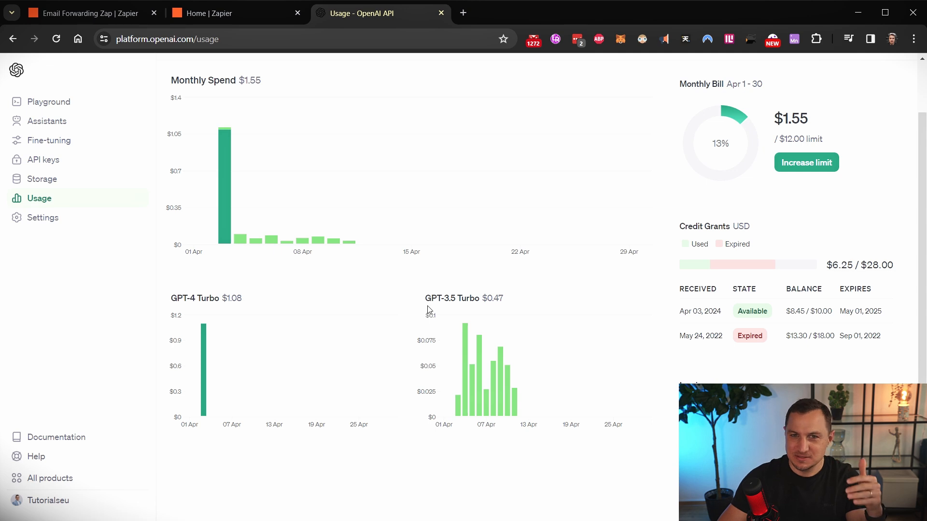
{"action": "left_click_drag", "start_coordinate": [426, 298], "coordinate": [518, 304]}
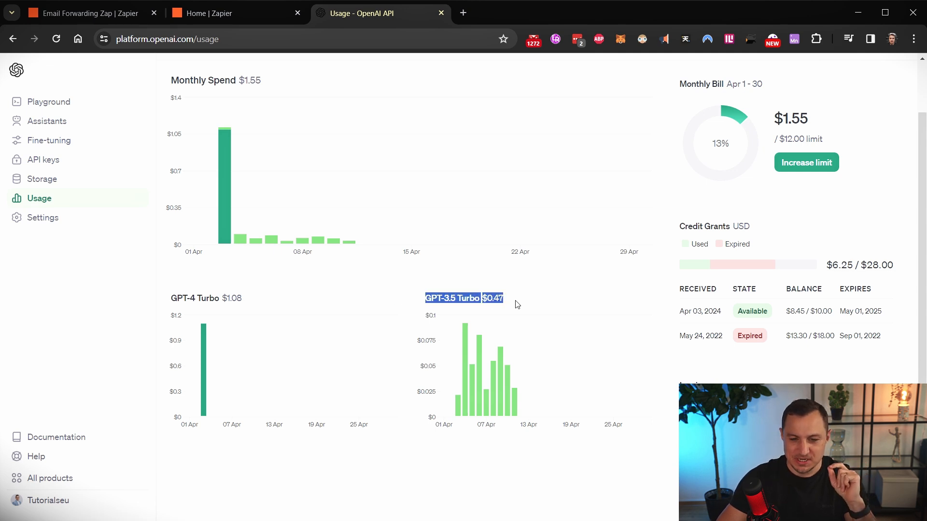
{"action": "left_click", "coordinate": [533, 303]}
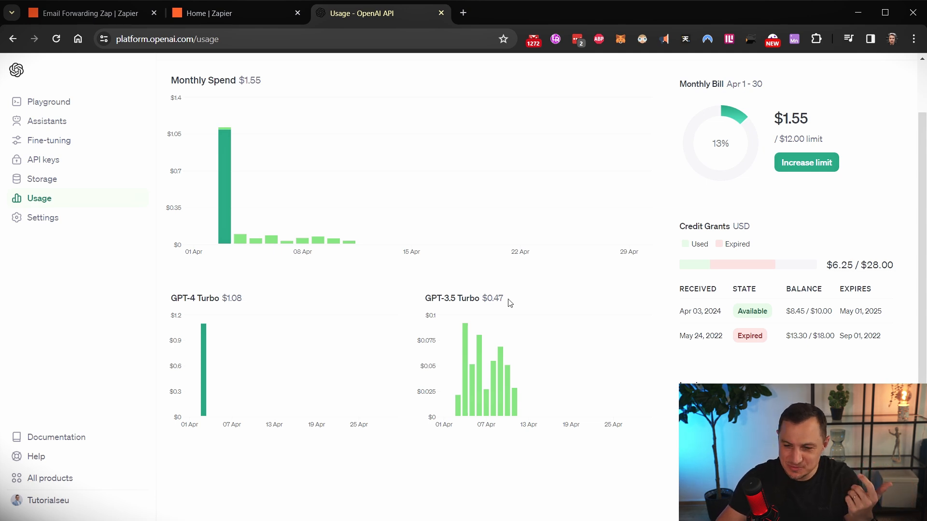
{"action": "scroll", "coordinate": [569, 285], "scroll_direction": "up", "scroll_amount": 2}
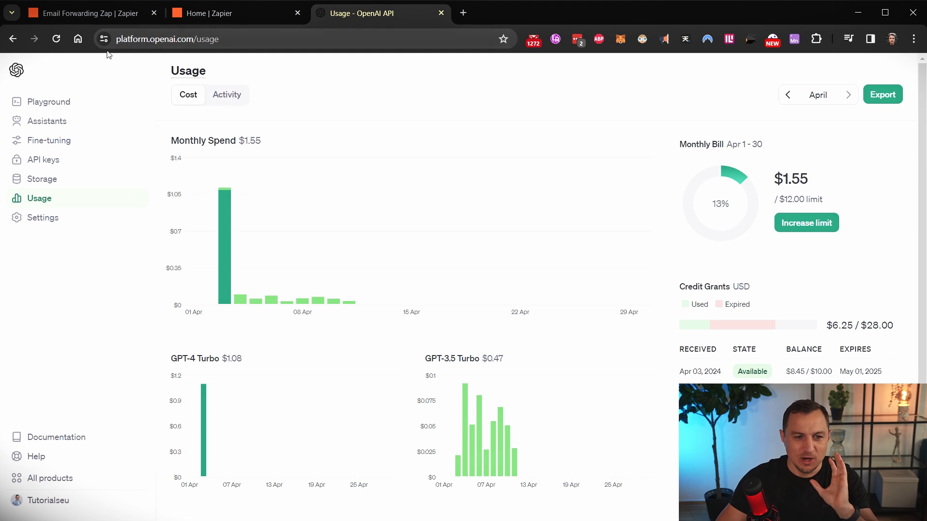
Create a new OpenAI secret key named emailForwarding and copy the generated key
{"action": "left_click", "coordinate": [46, 159]}
{"action": "scroll", "coordinate": [339, 283], "scroll_direction": "down", "scroll_amount": 5}
{"action": "scroll", "coordinate": [333, 338], "scroll_direction": "down", "scroll_amount": 1}
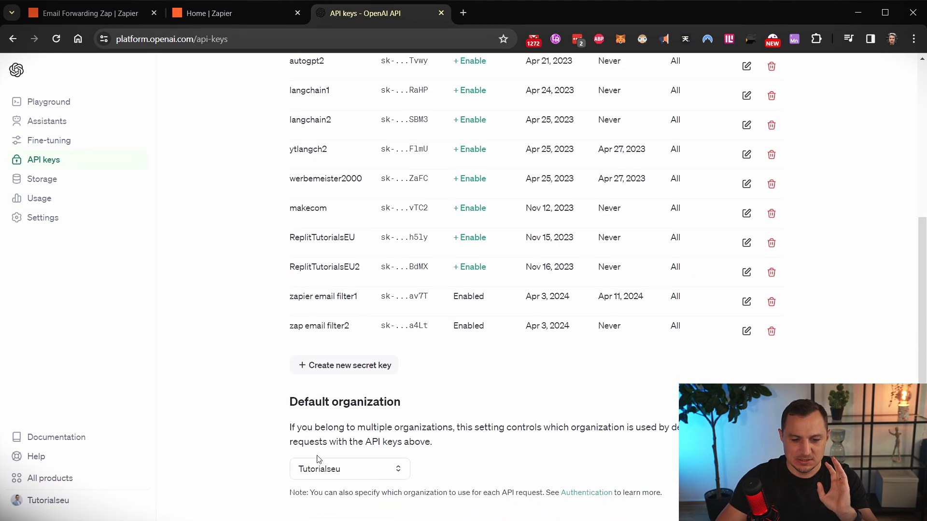
{"action": "left_click", "coordinate": [343, 368]}
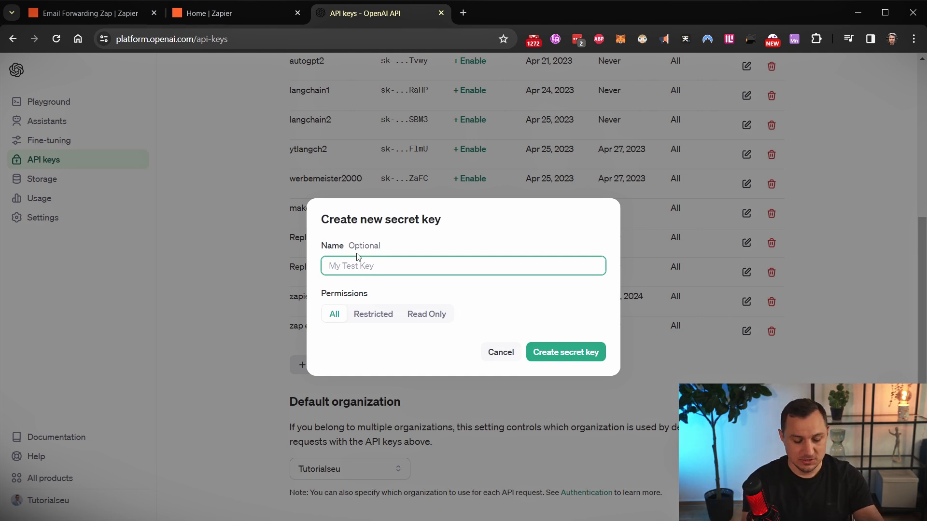
{"action": "type", "text": "emai"}
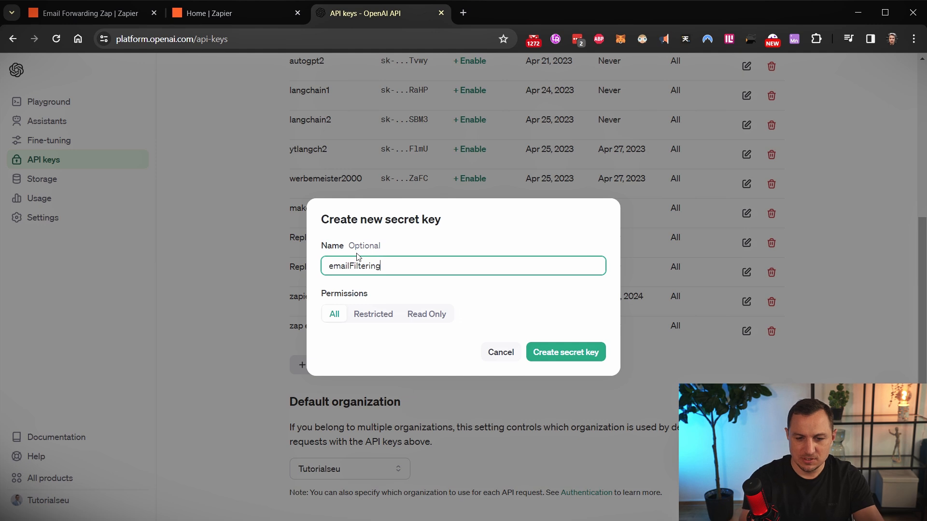
{"action": "type", "text": "lFiltering"}
{"action": "key", "text": "BackSpace"}
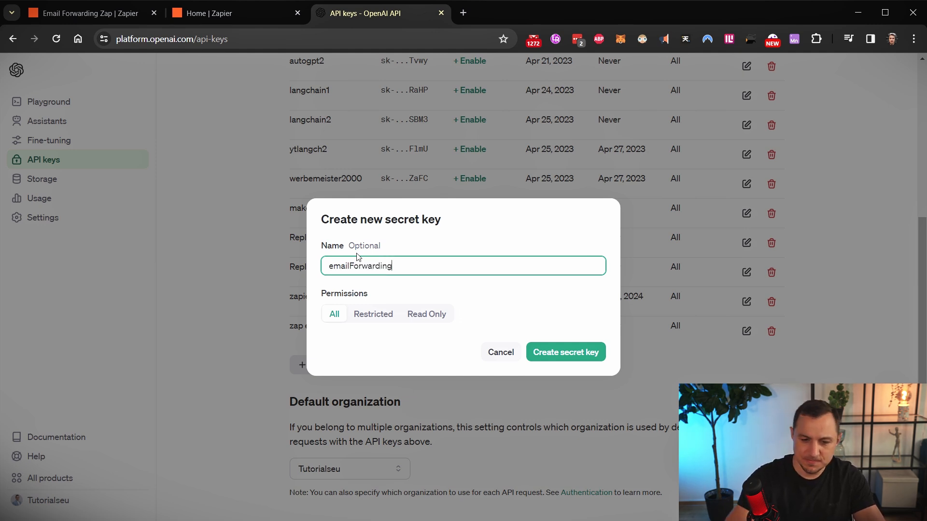
{"action": "left_click", "coordinate": [568, 361]}
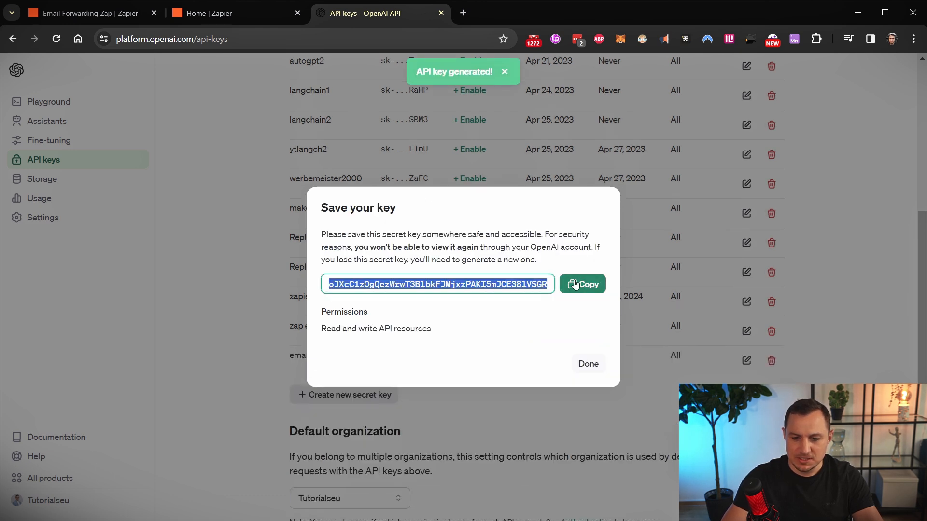
{"action": "left_click", "coordinate": [578, 286]}
{"action": "left_click", "coordinate": [583, 286]}
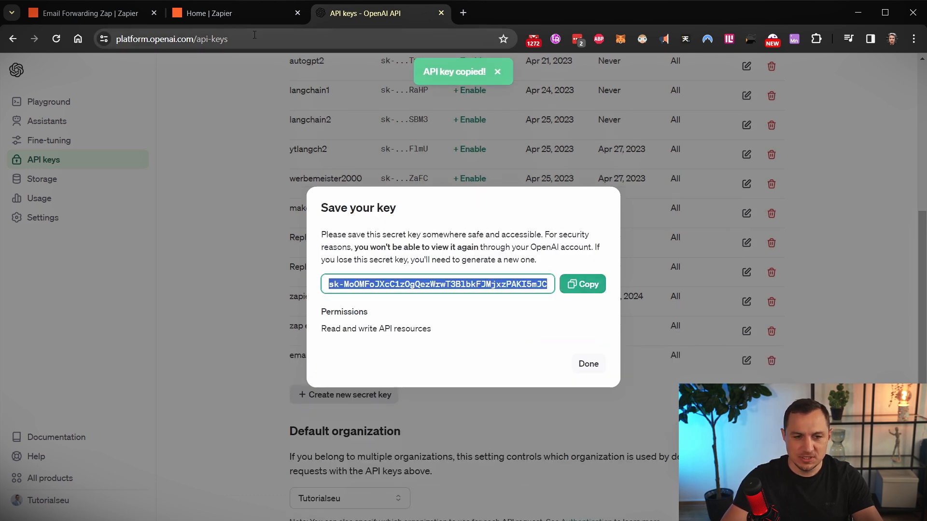
Switch to the Zapier dashboard and create a new Zap
{"action": "left_click", "coordinate": [244, 12]}
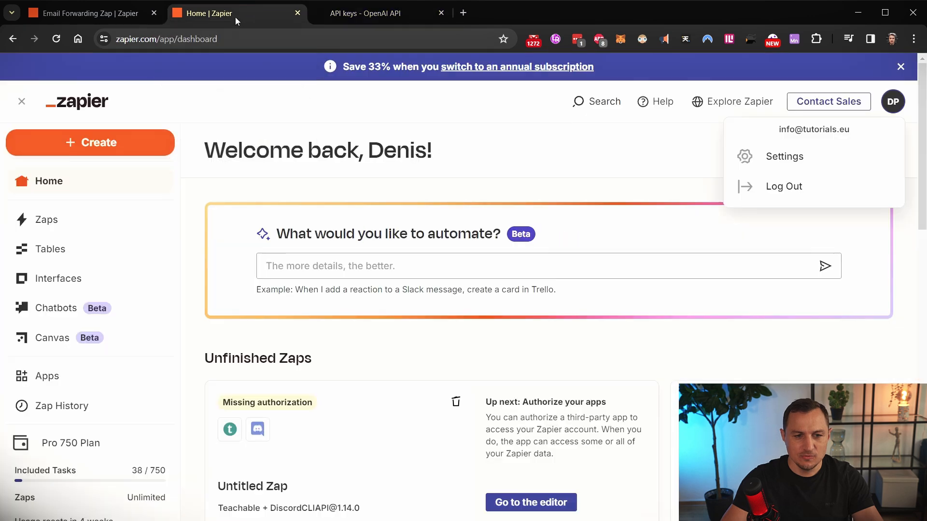
{"action": "left_click", "coordinate": [278, 97]}
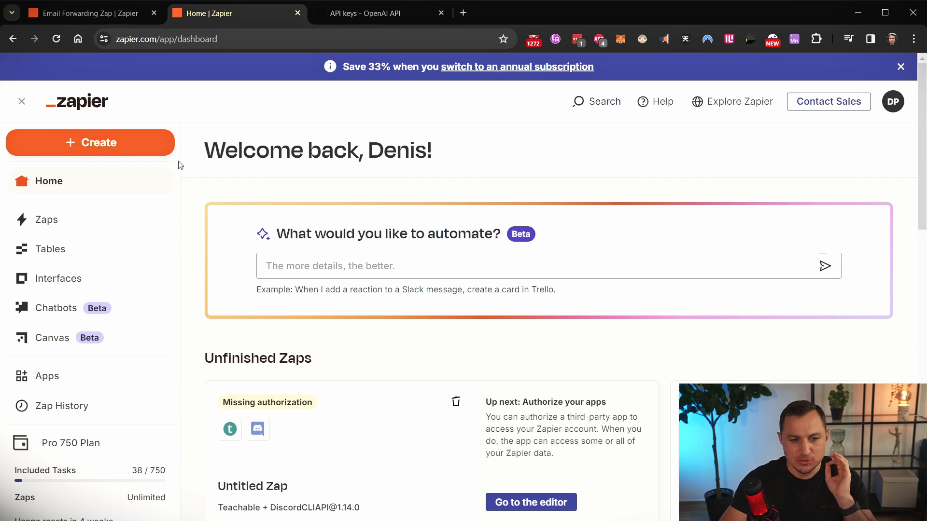
{"action": "left_click", "coordinate": [106, 153]}
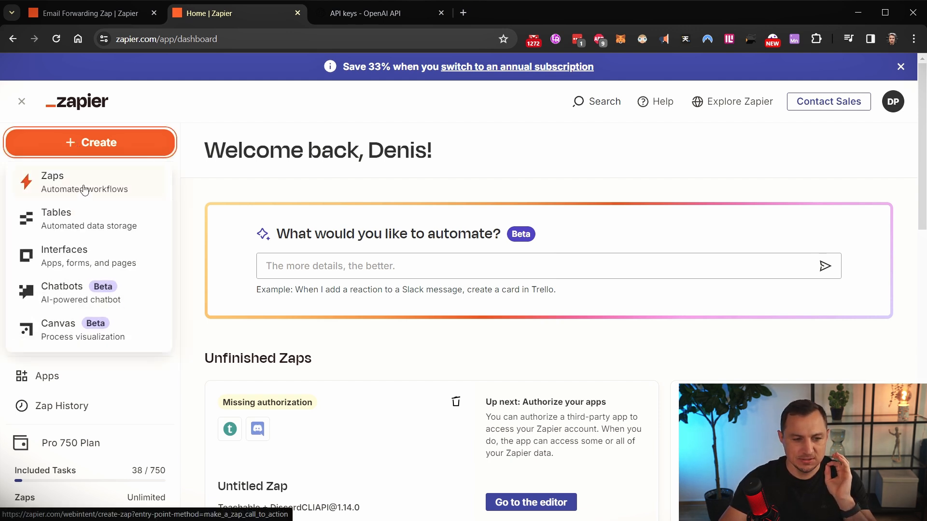
{"action": "left_click", "coordinate": [106, 184]}
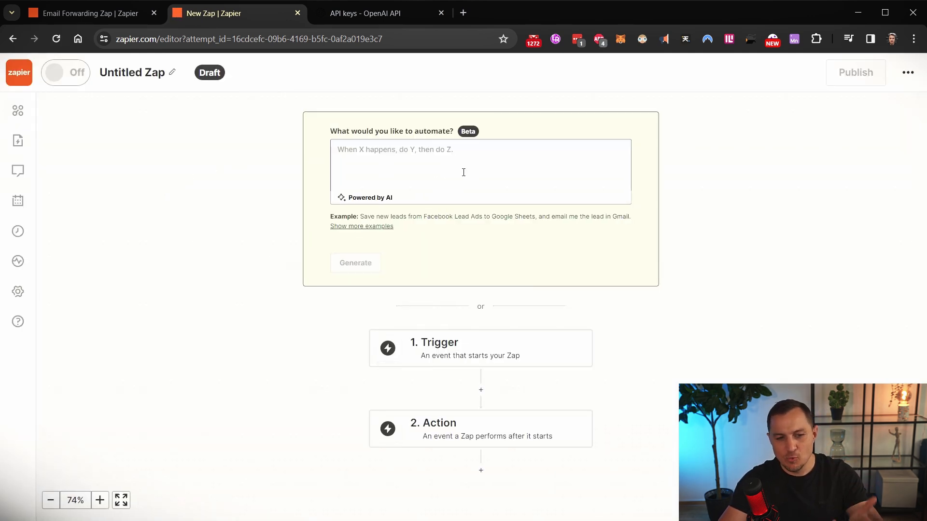
Set the Zap's trigger to Gmail with the New Email event and check which Gmail account is connected
{"action": "left_click", "coordinate": [457, 352]}
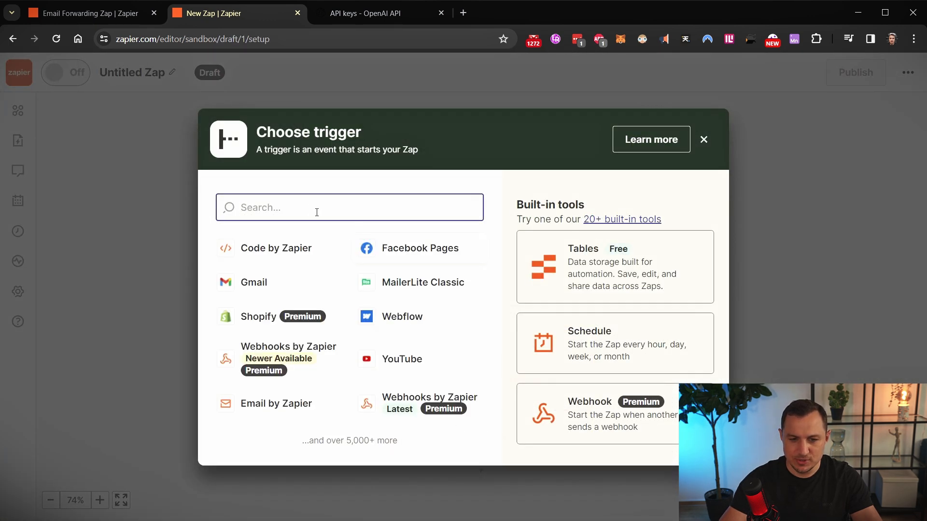
{"action": "left_click", "coordinate": [256, 285]}
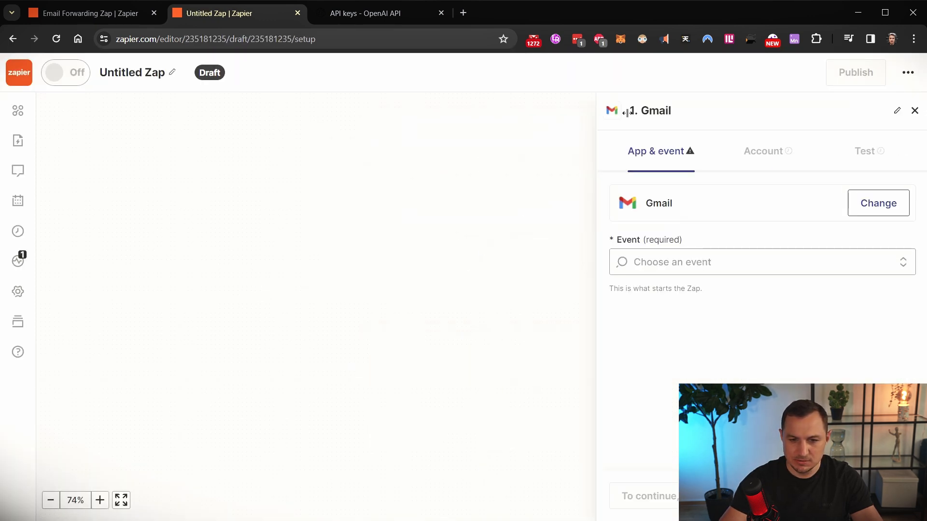
{"action": "left_click", "coordinate": [698, 262]}
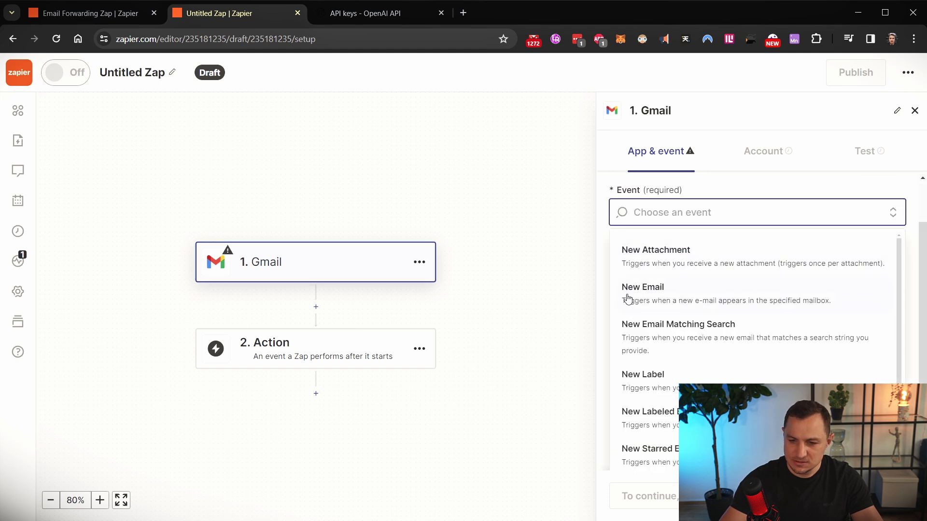
{"action": "left_click", "coordinate": [655, 296]}
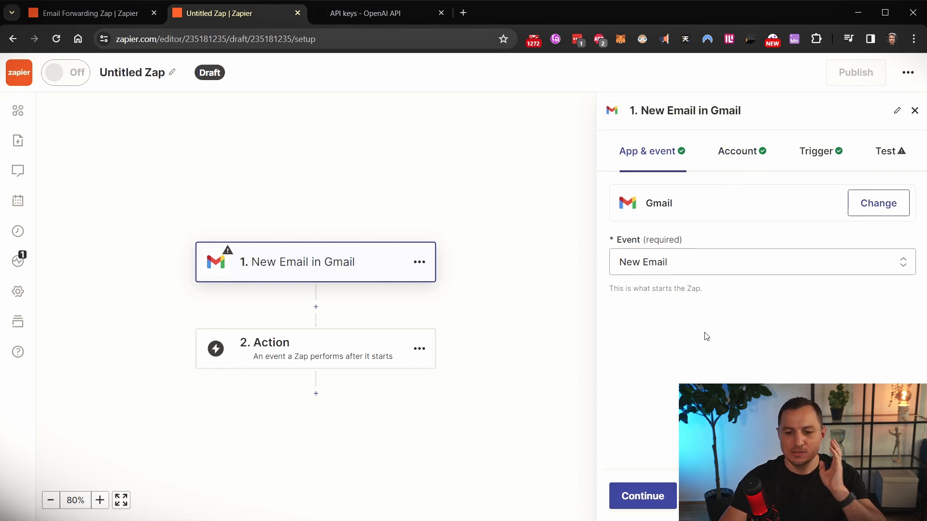
{"action": "left_click", "coordinate": [720, 163]}
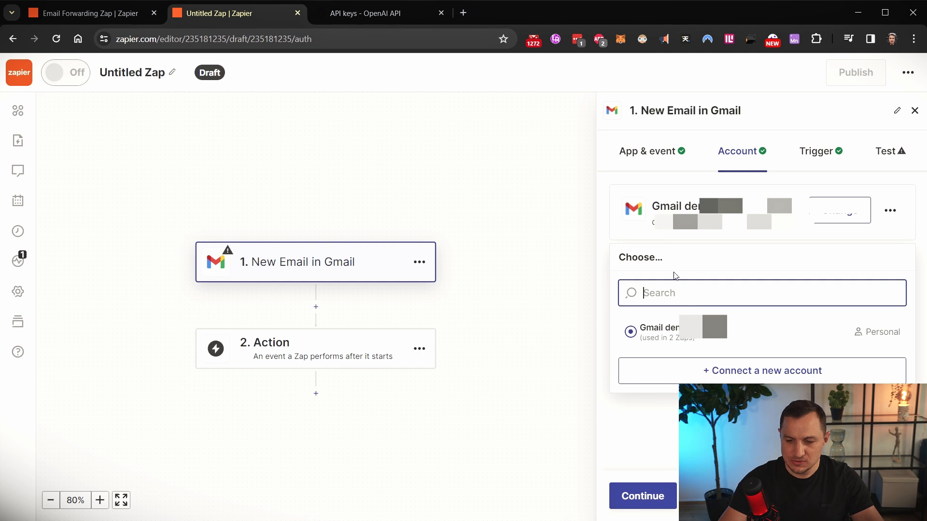
{"action": "left_click", "coordinate": [689, 183]}
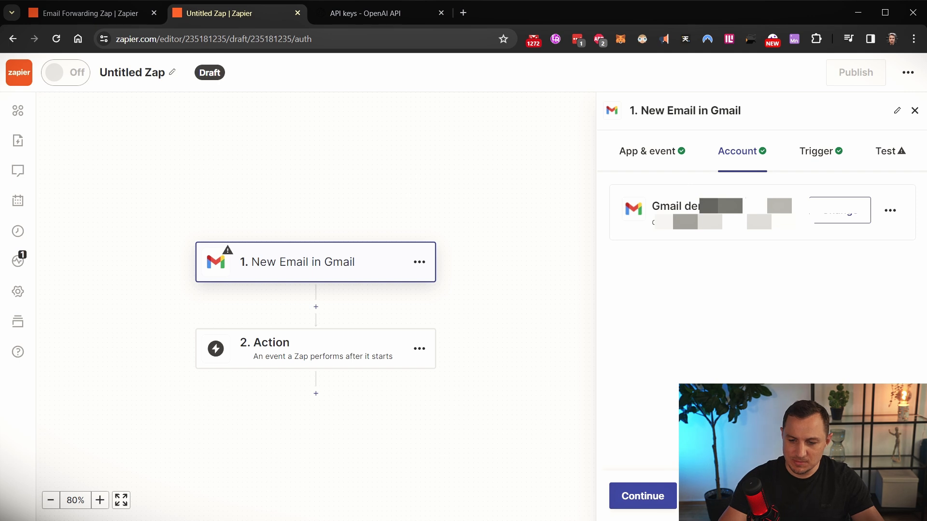
Restrict the Gmail trigger's label/mailbox to INBOX
{"action": "left_click", "coordinate": [805, 166]}
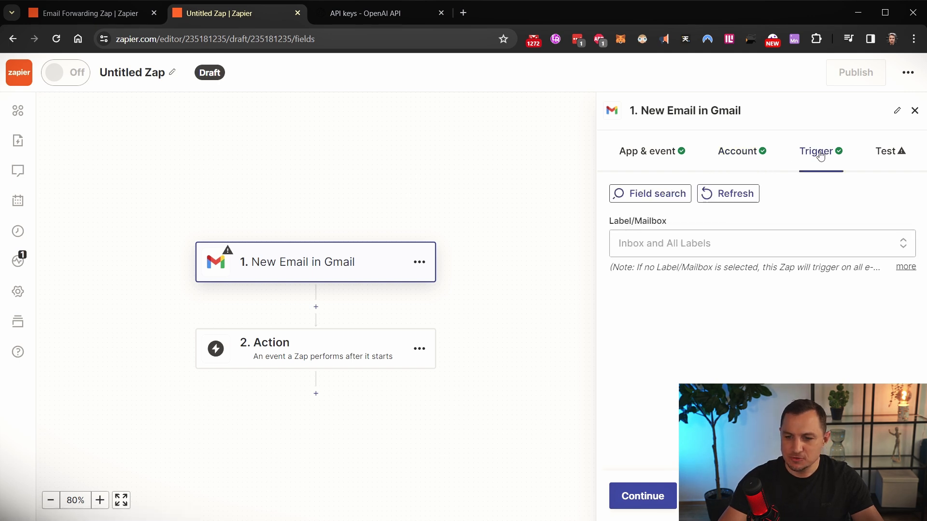
{"action": "left_click", "coordinate": [674, 249]}
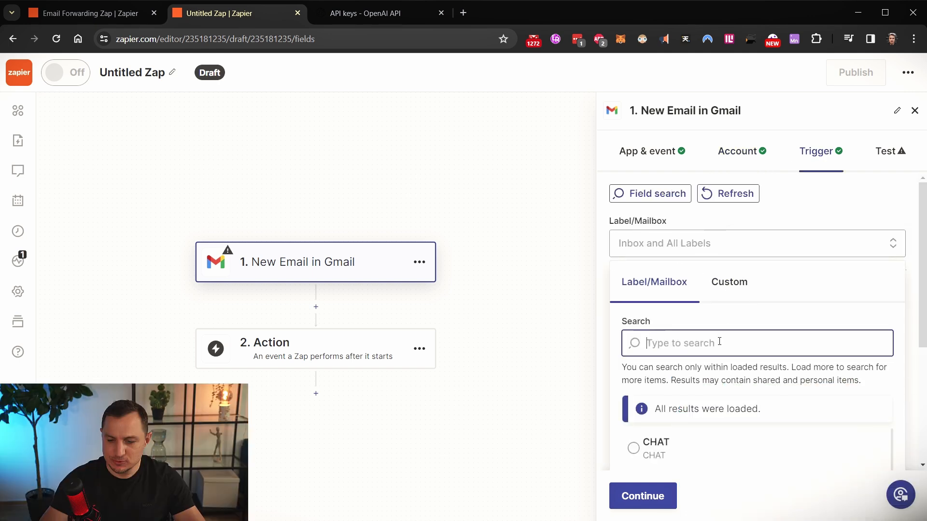
{"action": "type", "text": "inb"}
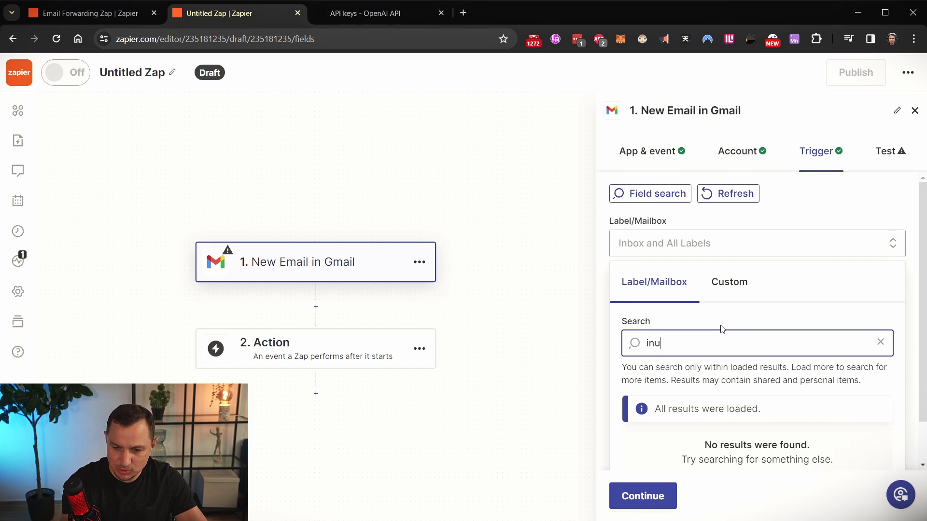
{"action": "type", "text": "ox"}
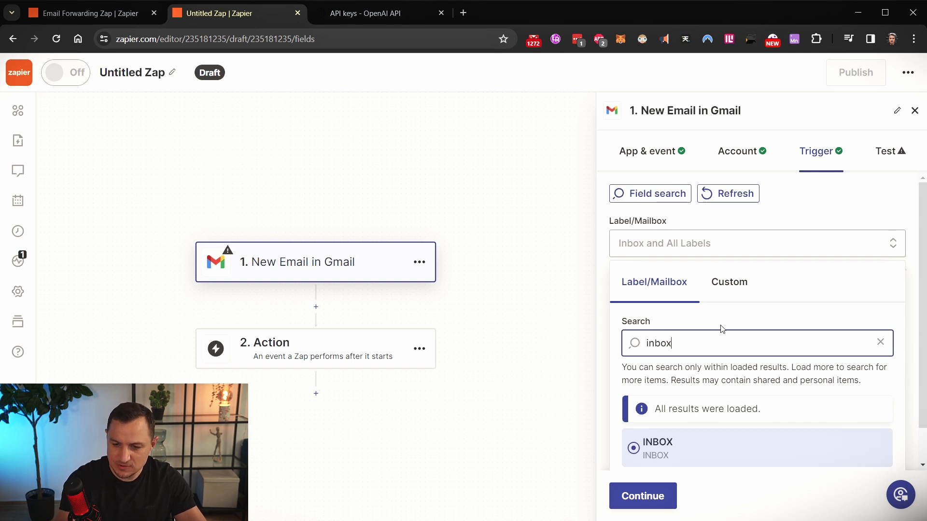
{"action": "scroll", "coordinate": [705, 415], "scroll_direction": "down", "scroll_amount": 1}
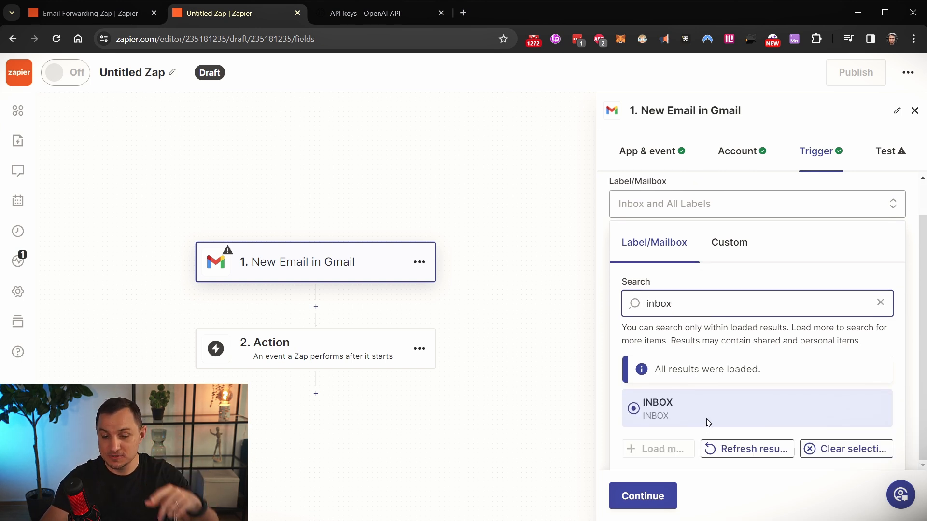
{"action": "left_click", "coordinate": [706, 418]}
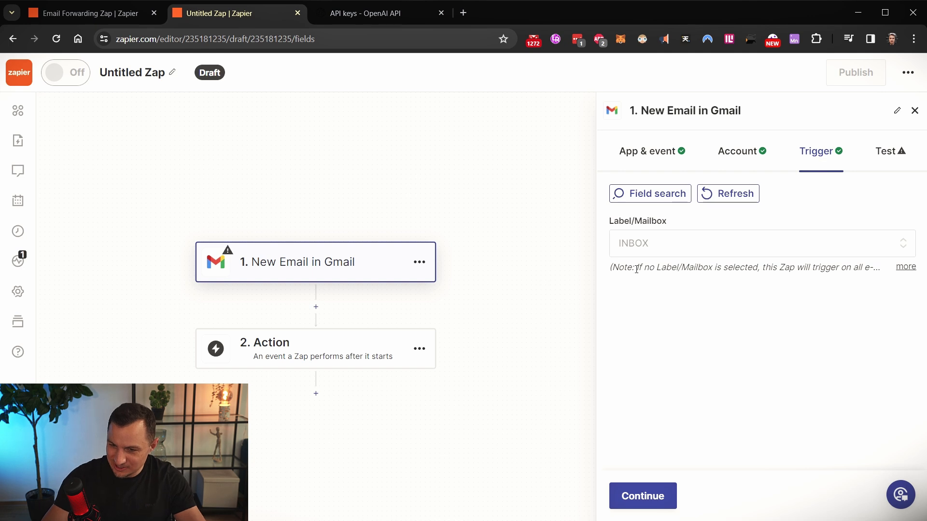
Test the Gmail trigger, look through the found records, and continue with Email A as the sample
{"action": "left_click", "coordinate": [892, 152]}
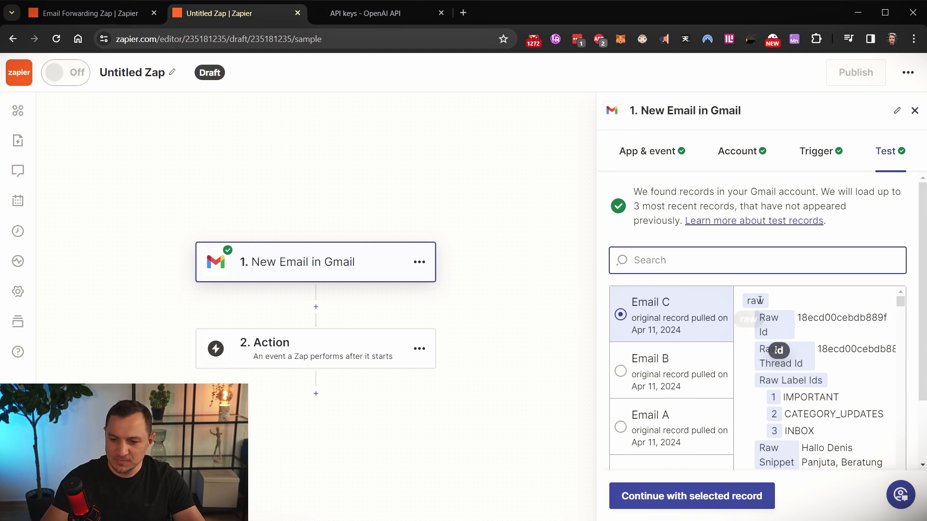
{"action": "left_click", "coordinate": [676, 382]}
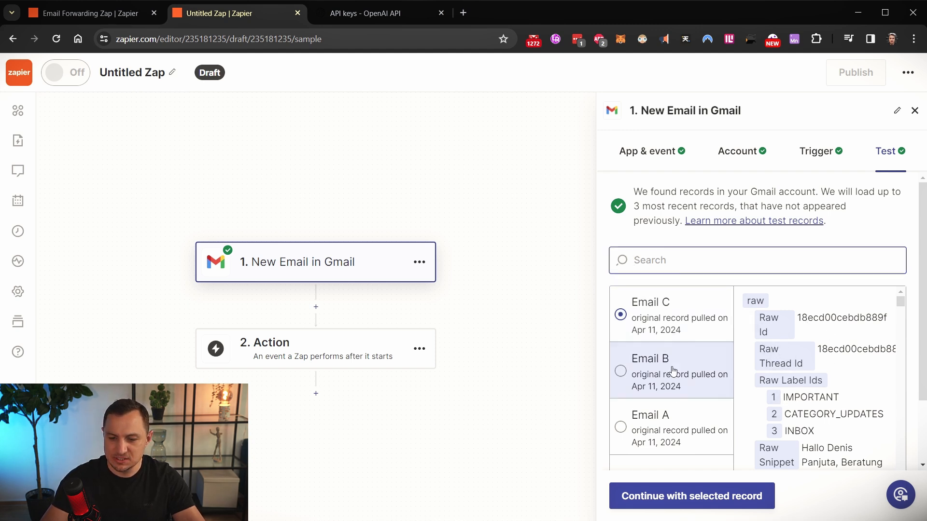
{"action": "left_click", "coordinate": [659, 445]}
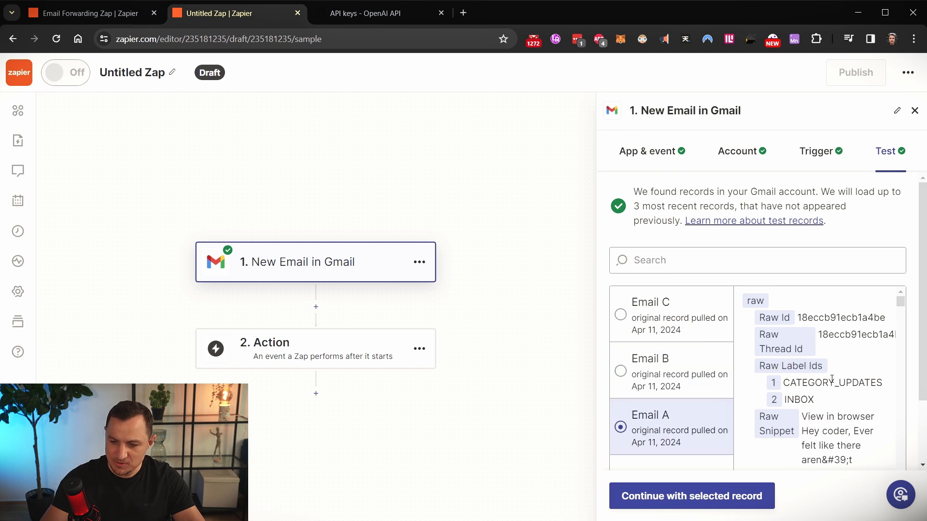
{"action": "scroll", "coordinate": [830, 432], "scroll_direction": "down", "scroll_amount": 3}
{"action": "scroll", "coordinate": [830, 432], "scroll_direction": "up", "scroll_amount": 3}
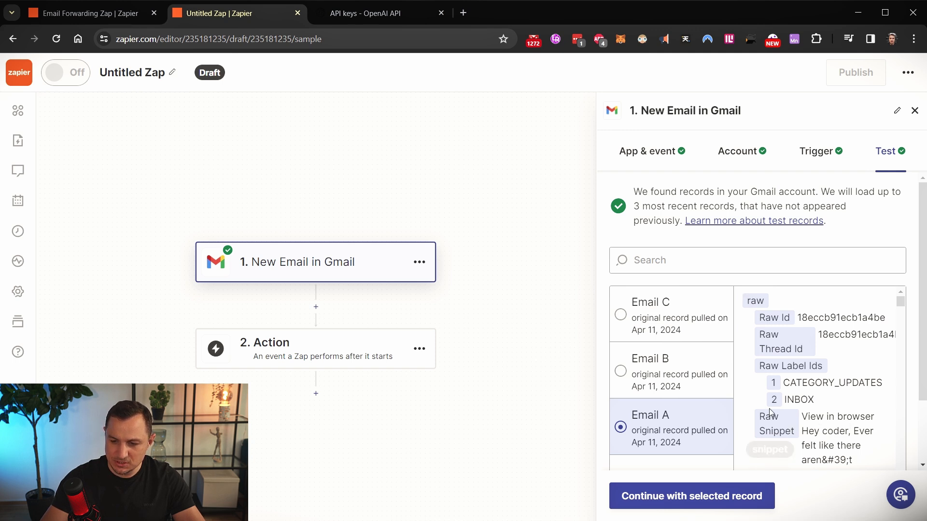
{"action": "left_click", "coordinate": [677, 502]}
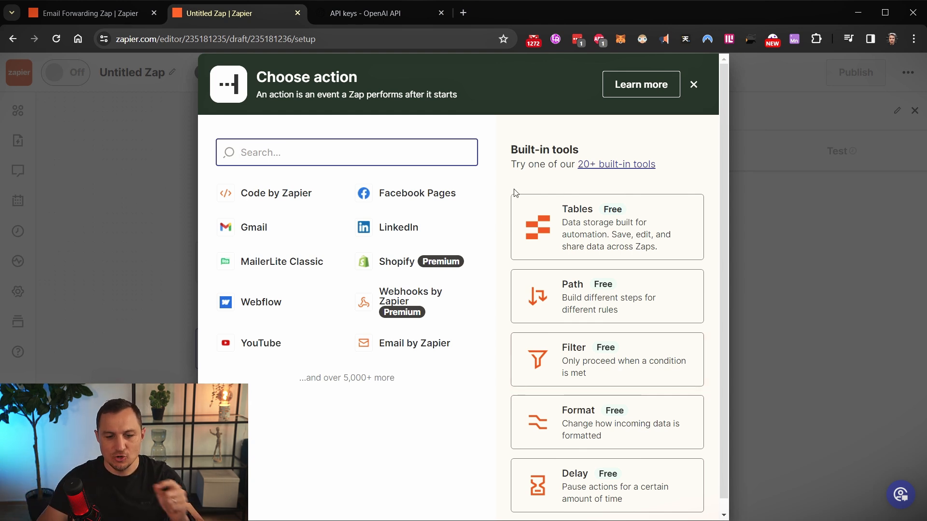
Add ChatGPT as the Zap's second step with the Conversation event
{"action": "type", "text": "c"}
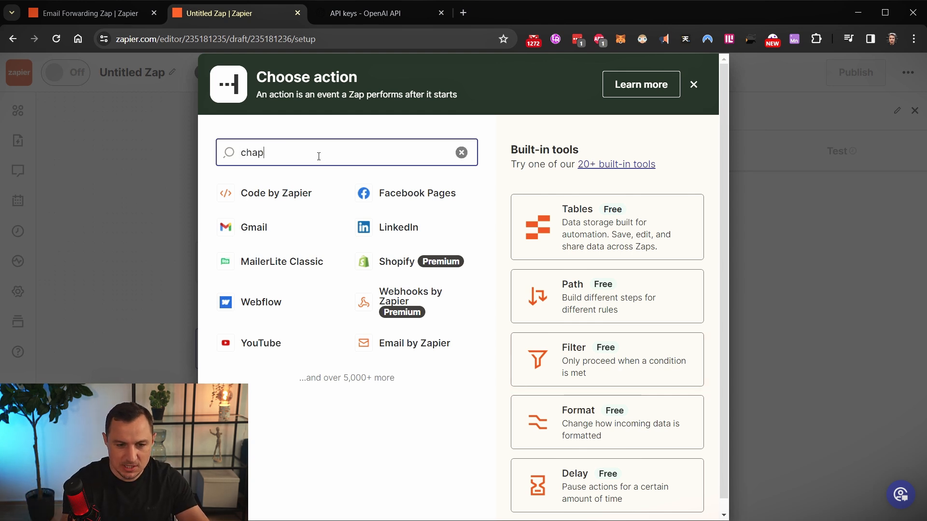
{"action": "type", "text": "hap"}
{"action": "key", "text": "BackSpace"}
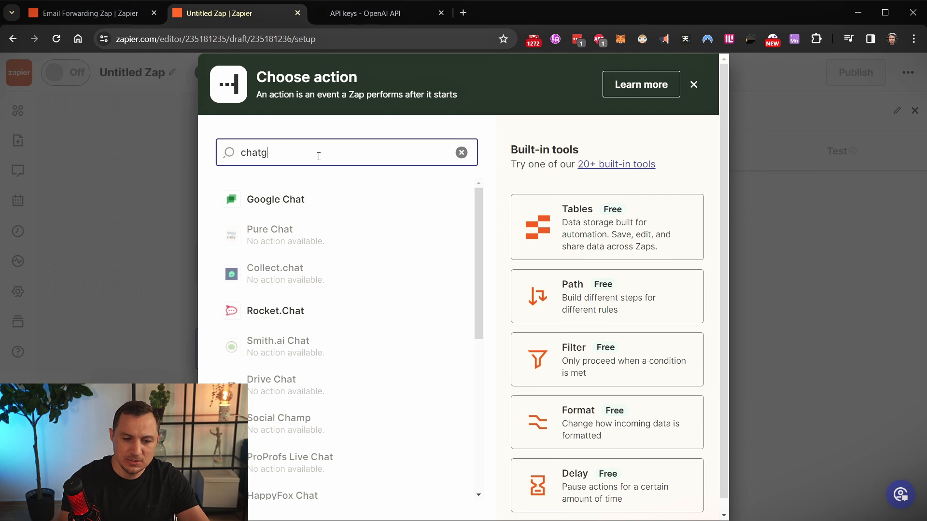
{"action": "left_click", "coordinate": [321, 212]}
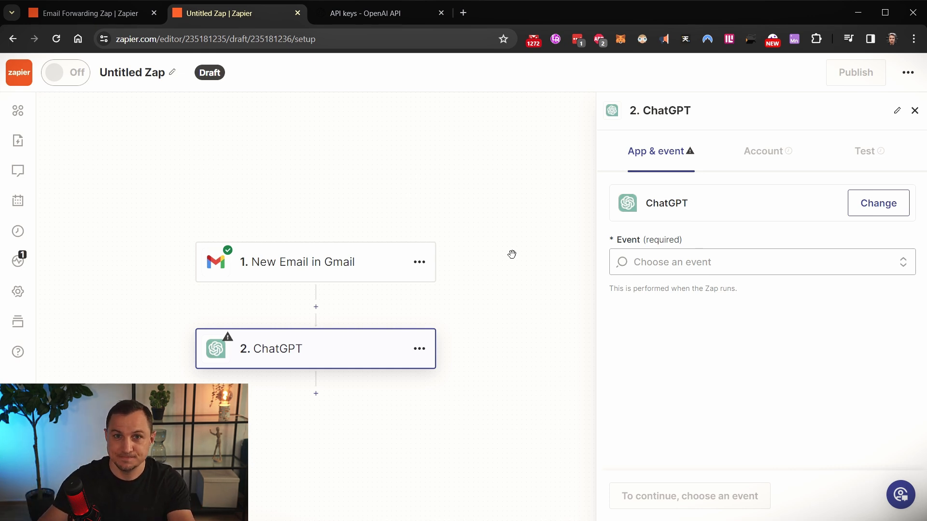
{"action": "left_click", "coordinate": [728, 263]}
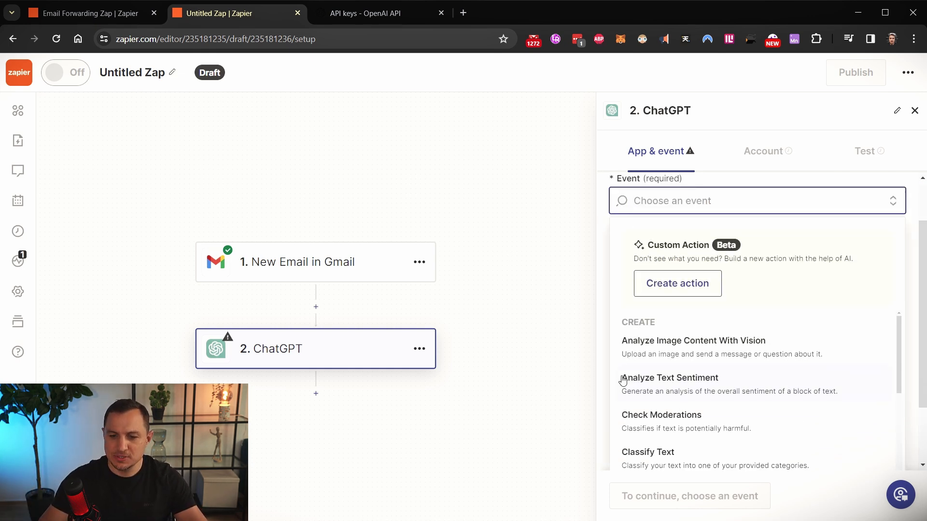
{"action": "scroll", "coordinate": [705, 376], "scroll_direction": "down", "scroll_amount": 3}
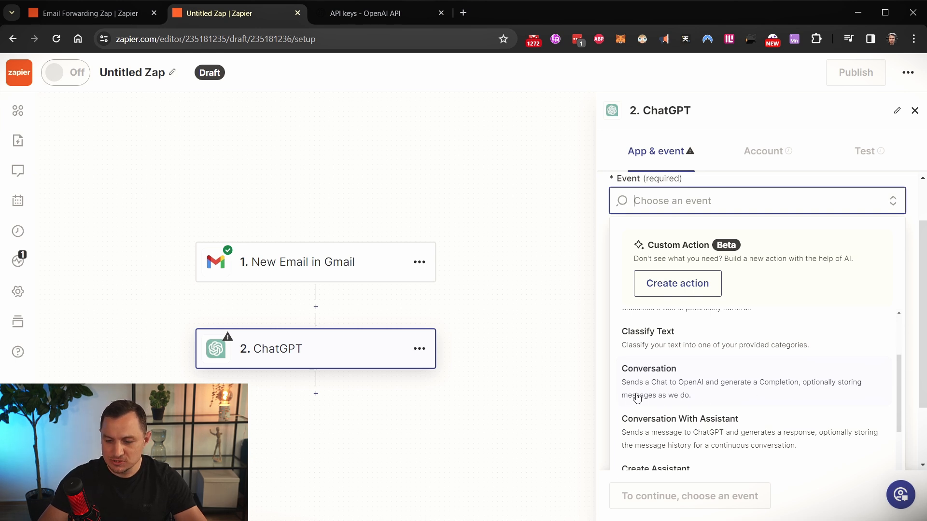
{"action": "left_click", "coordinate": [722, 386]}
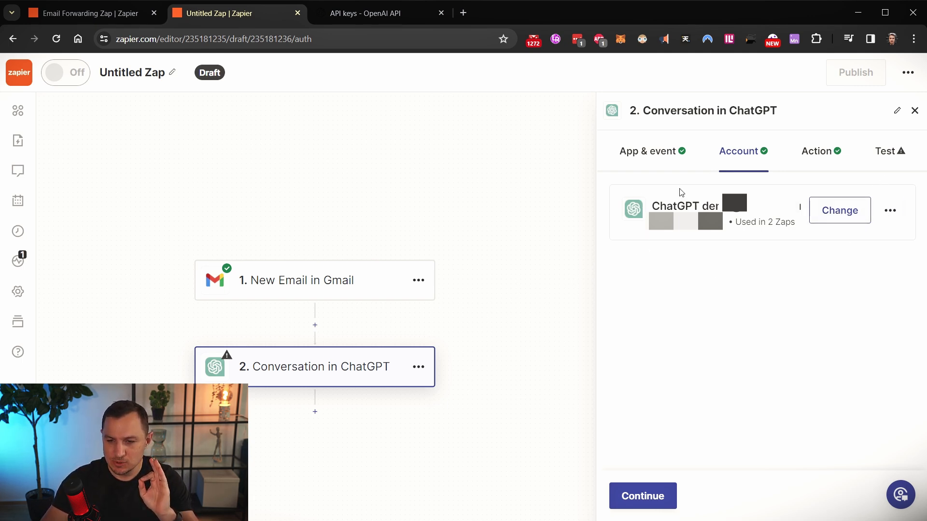
Connect a new ChatGPT account to the Conversation step by pasting the OpenAI API key and granting Zapier access
{"action": "left_click", "coordinate": [850, 216]}
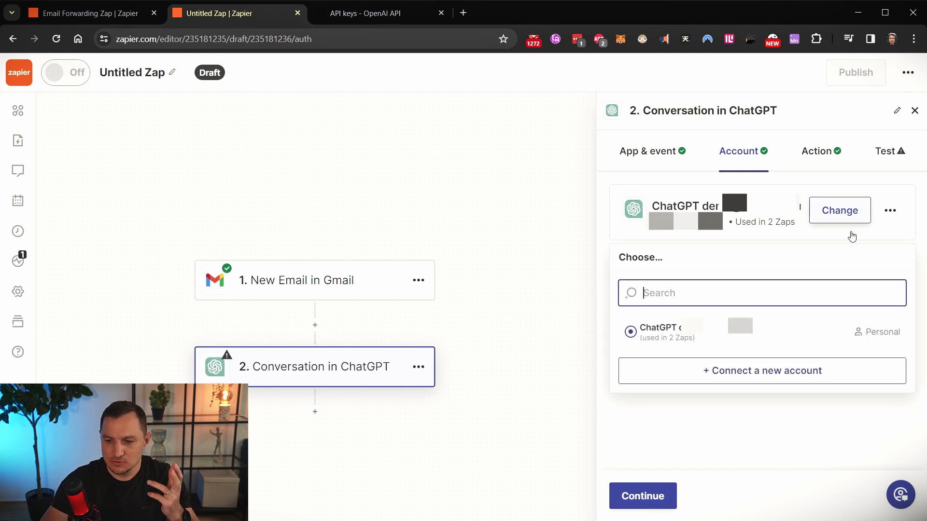
{"action": "left_click", "coordinate": [758, 379]}
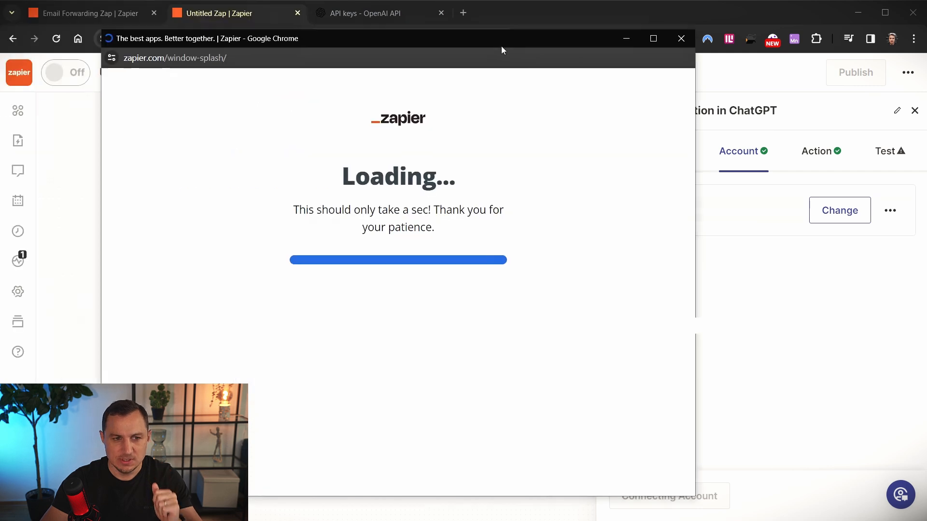
{"action": "left_click_drag", "start_coordinate": [433, 71], "coordinate": [441, 53]}
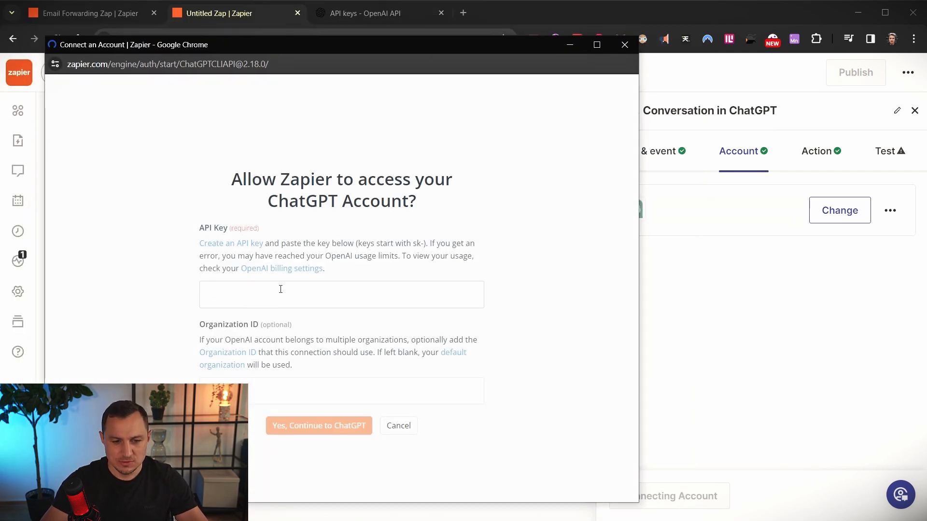
{"action": "left_click", "coordinate": [366, 13]}
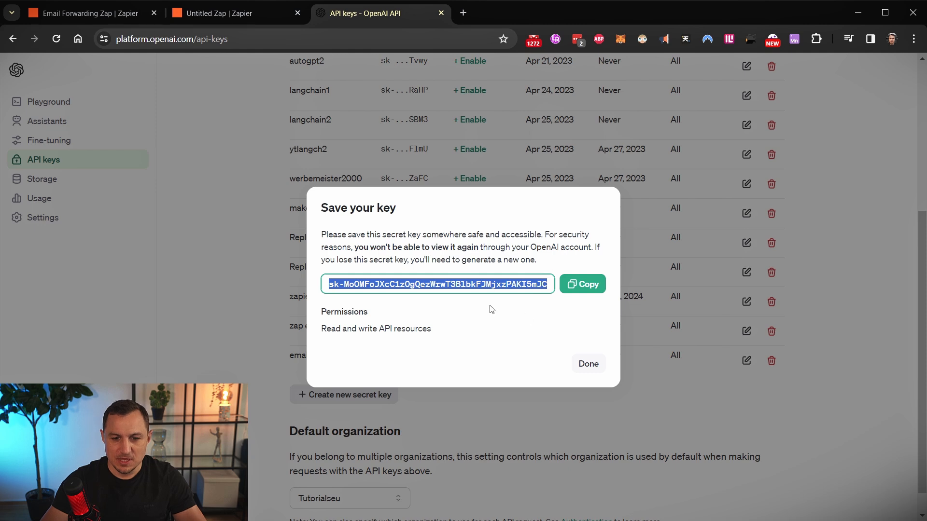
{"action": "left_click", "coordinate": [216, 3]}
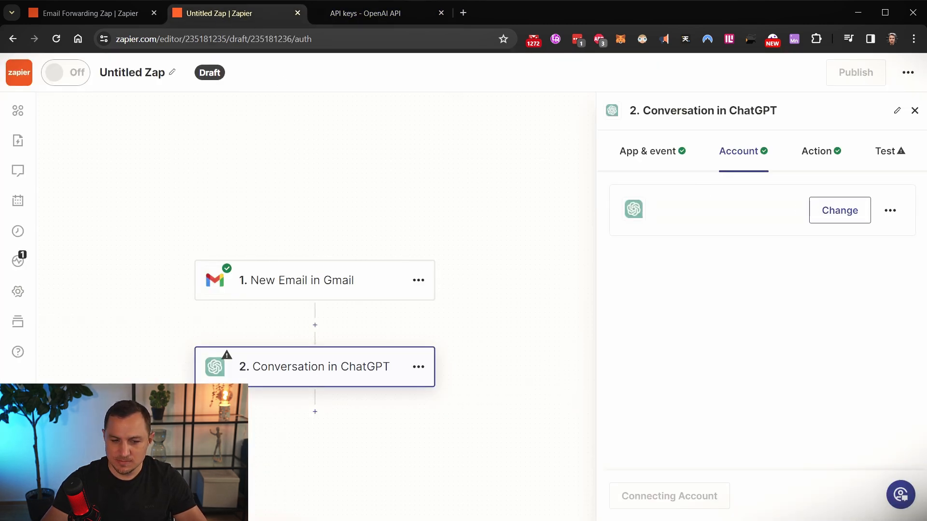
{"action": "left_click", "coordinate": [302, 294]}
{"action": "key", "text": "ctrl+v"}
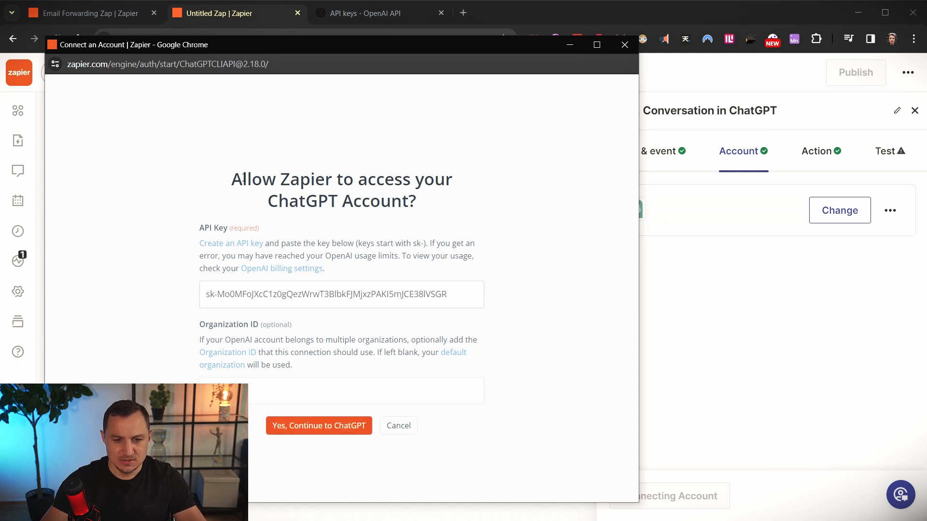
{"action": "left_click_drag", "start_coordinate": [242, 177], "coordinate": [419, 203]}
{"action": "left_click", "coordinate": [161, 282]}
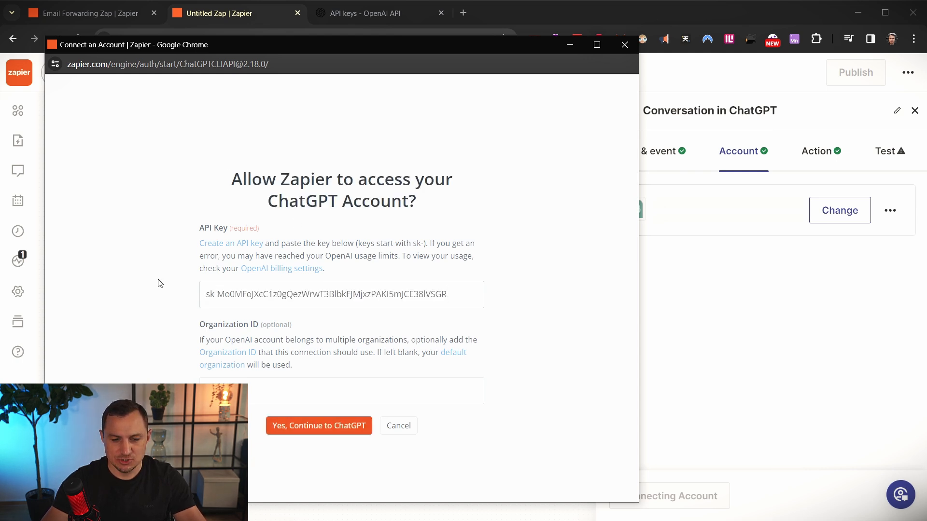
{"action": "left_click_drag", "start_coordinate": [209, 294], "coordinate": [511, 286]}
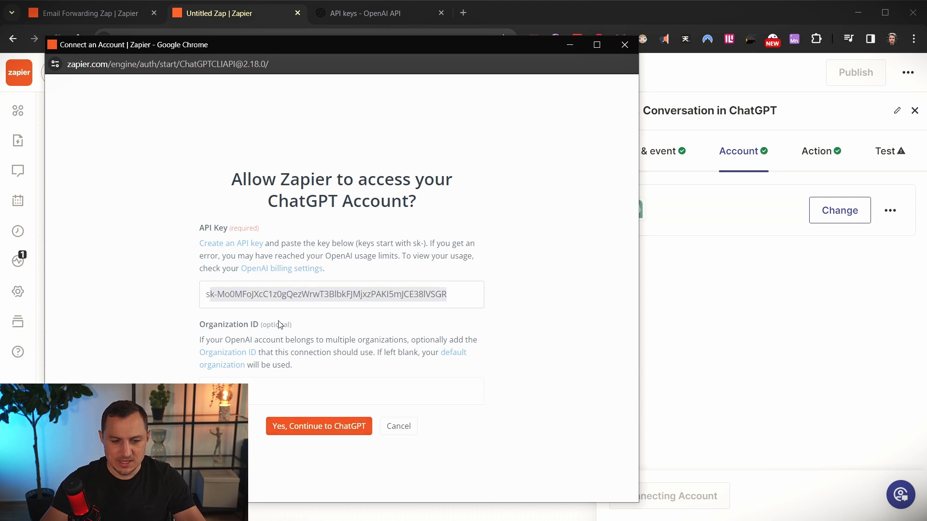
{"action": "left_click", "coordinate": [327, 431]}
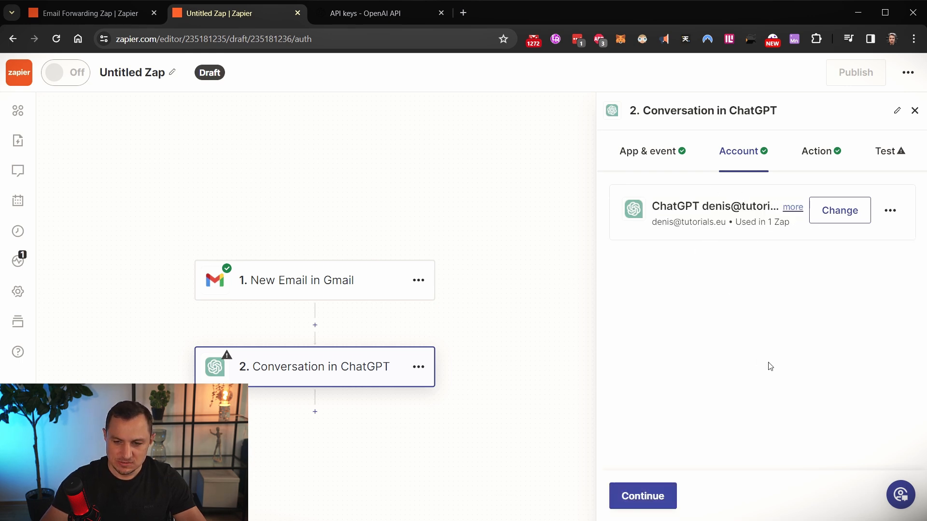
Start the ChatGPT step's User Message with a "Body:" line containing the Gmail Body Plain field
{"action": "left_click", "coordinate": [820, 151]}
{"action": "scroll", "coordinate": [712, 297], "scroll_direction": "down", "scroll_amount": 2}
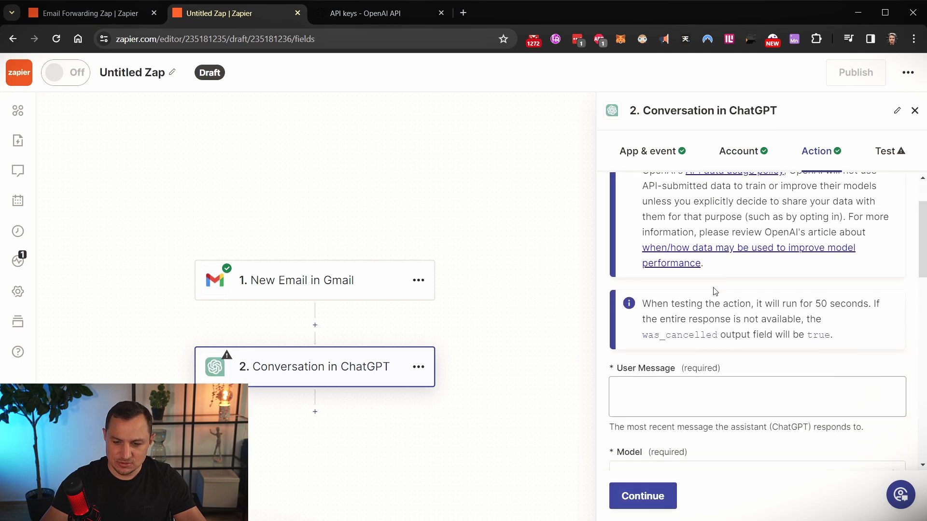
{"action": "scroll", "coordinate": [714, 292], "scroll_direction": "down", "scroll_amount": 3}
{"action": "scroll", "coordinate": [703, 285], "scroll_direction": "up", "scroll_amount": 1}
{"action": "left_click", "coordinate": [690, 284]}
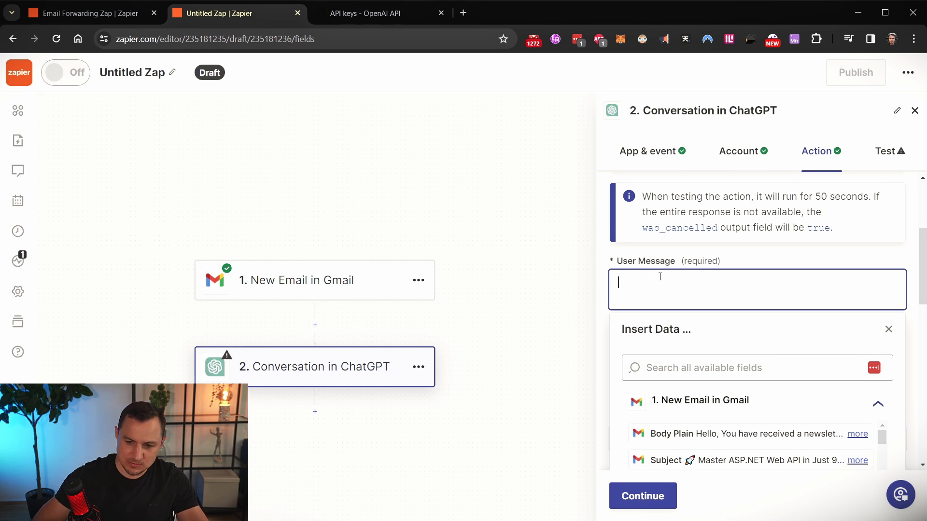
{"action": "type", "text": "Body:"}
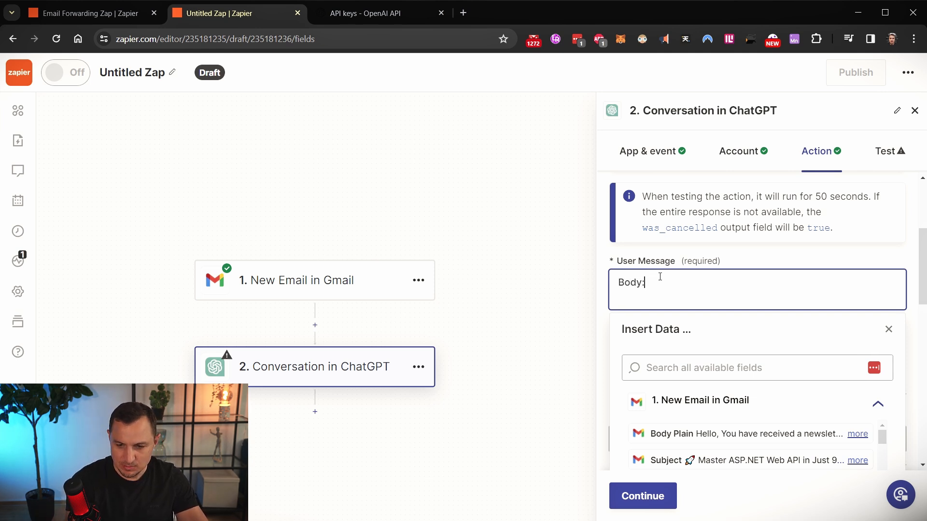
{"action": "left_click", "coordinate": [734, 436]}
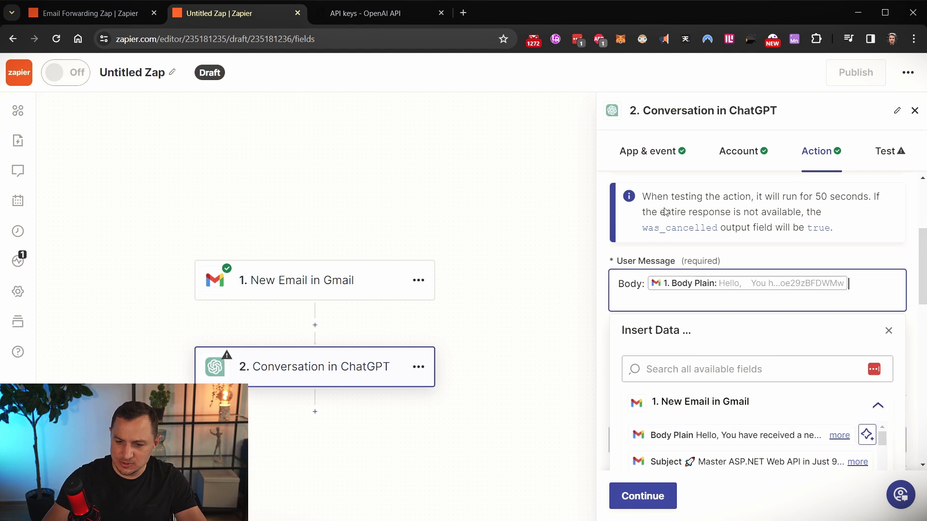
{"action": "key", "text": "Return"}
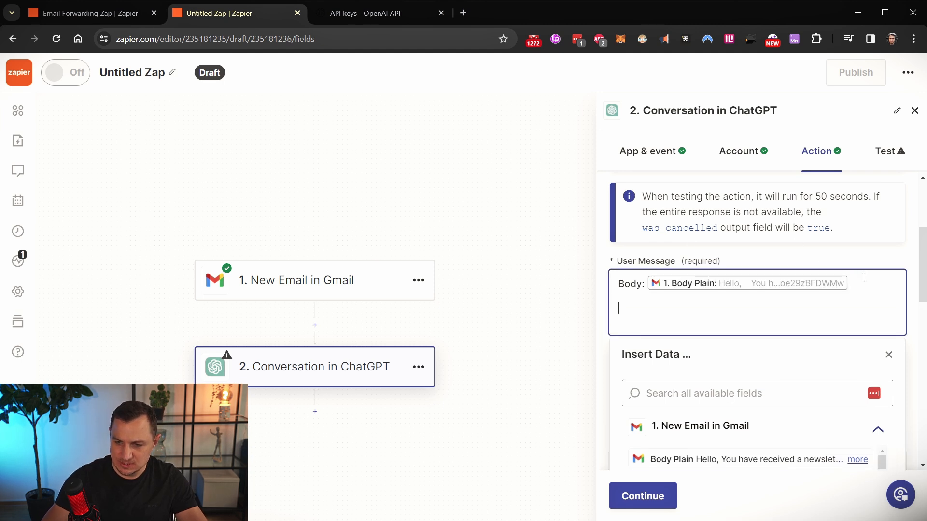
Add a "From:" line to the User Message containing the Gmail From Email field
{"action": "type", "text": "From_"}
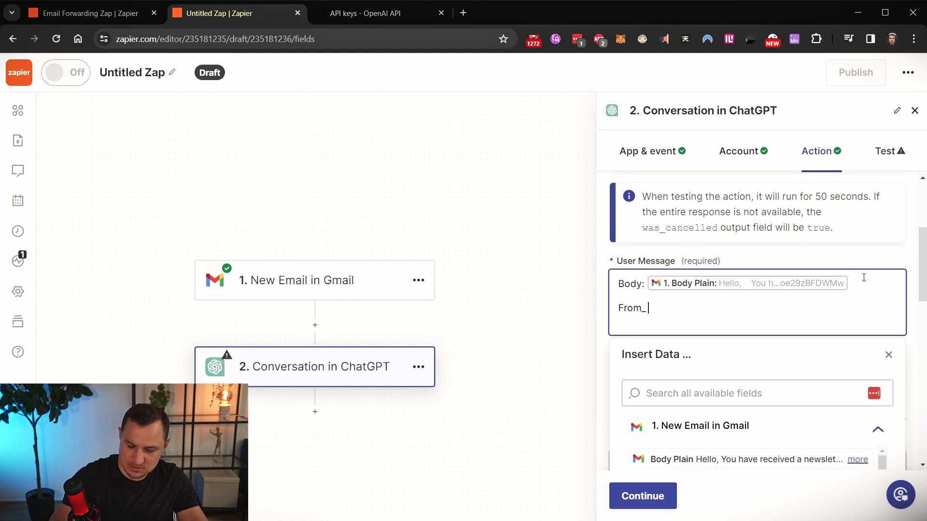
{"action": "type", "text": ":"}
{"action": "scroll", "coordinate": [912, 453], "scroll_direction": "down", "scroll_amount": 3}
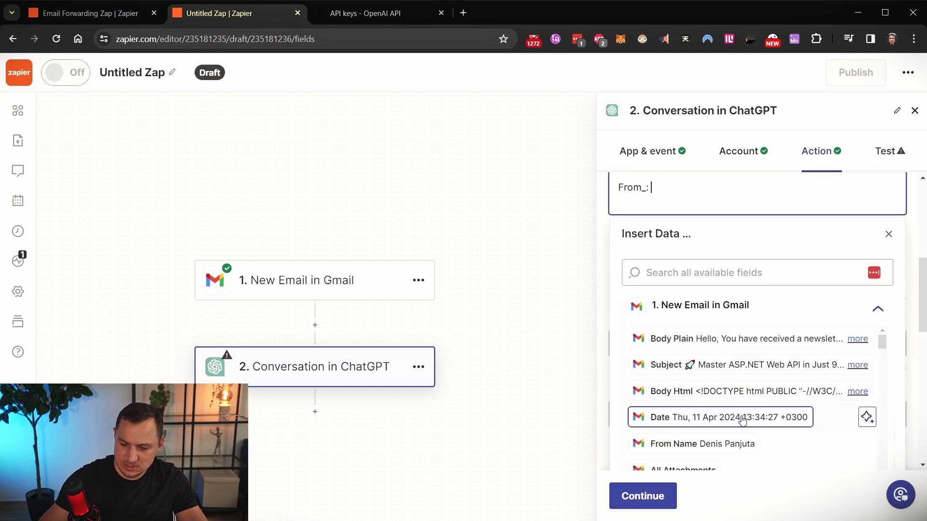
{"action": "scroll", "coordinate": [724, 401], "scroll_direction": "down", "scroll_amount": 2}
{"action": "scroll", "coordinate": [723, 400], "scroll_direction": "down", "scroll_amount": 1}
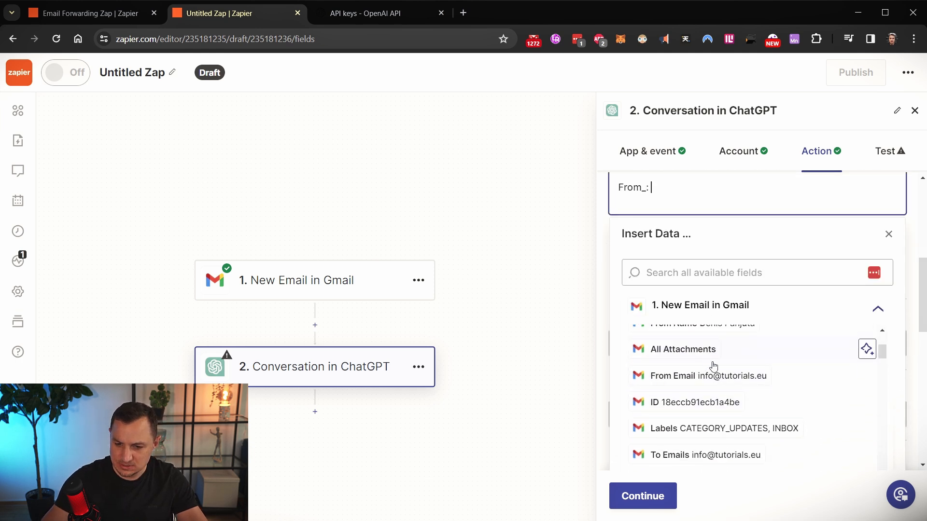
{"action": "scroll", "coordinate": [714, 369], "scroll_direction": "up", "scroll_amount": 2}
{"action": "scroll", "coordinate": [744, 399], "scroll_direction": "down", "scroll_amount": 2}
{"action": "left_click", "coordinate": [705, 376]}
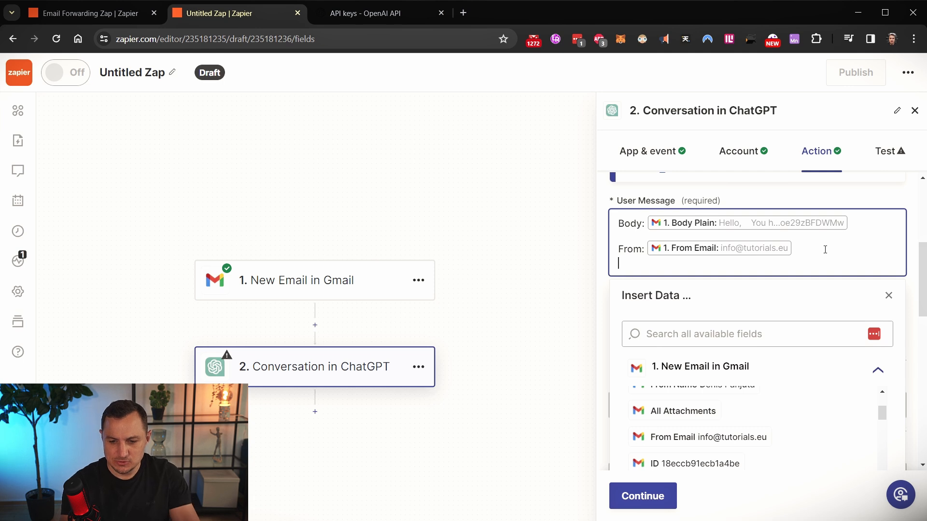
Add a "Subject:" line to the User Message containing the Gmail Subject field
{"action": "type", "text": "Subject:"}
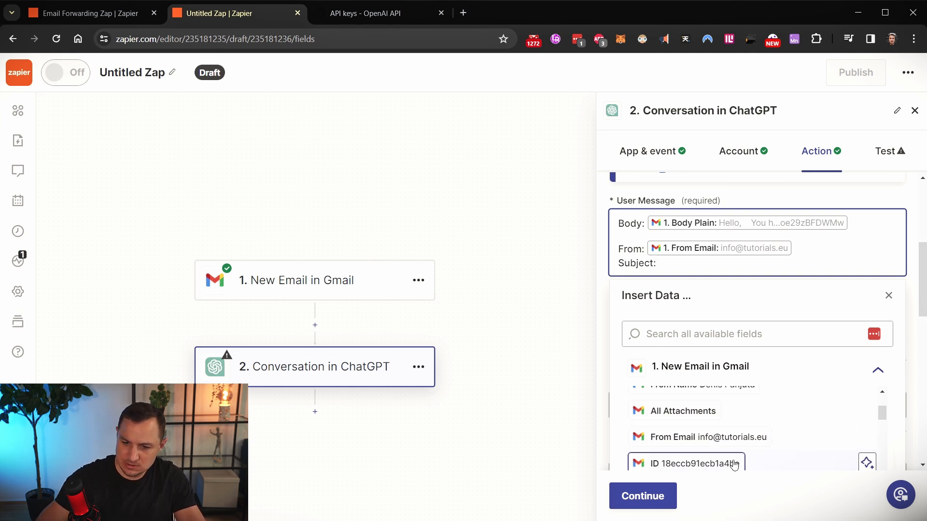
{"action": "scroll", "coordinate": [767, 432], "scroll_direction": "up", "scroll_amount": 5}
{"action": "type", "text": "ject:"}
{"action": "scroll", "coordinate": [765, 435], "scroll_direction": "down", "scroll_amount": 3}
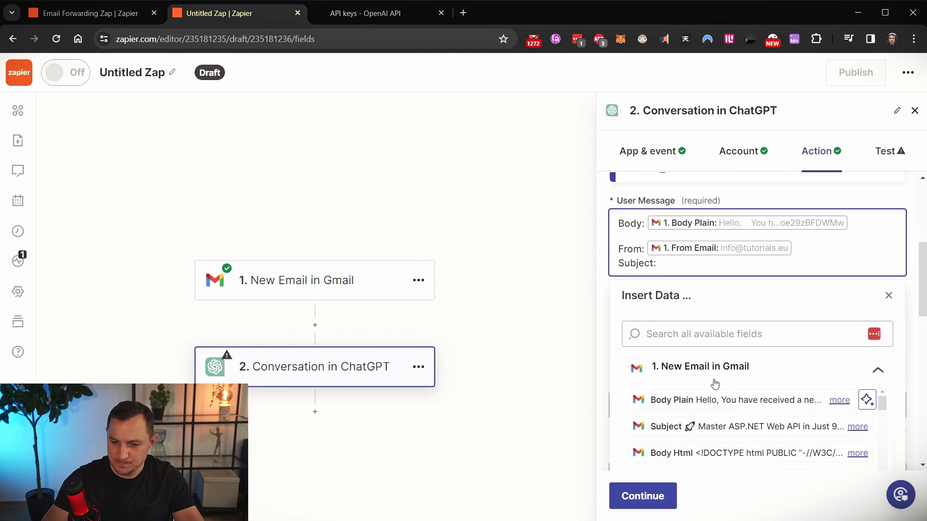
{"action": "left_click", "coordinate": [666, 427]}
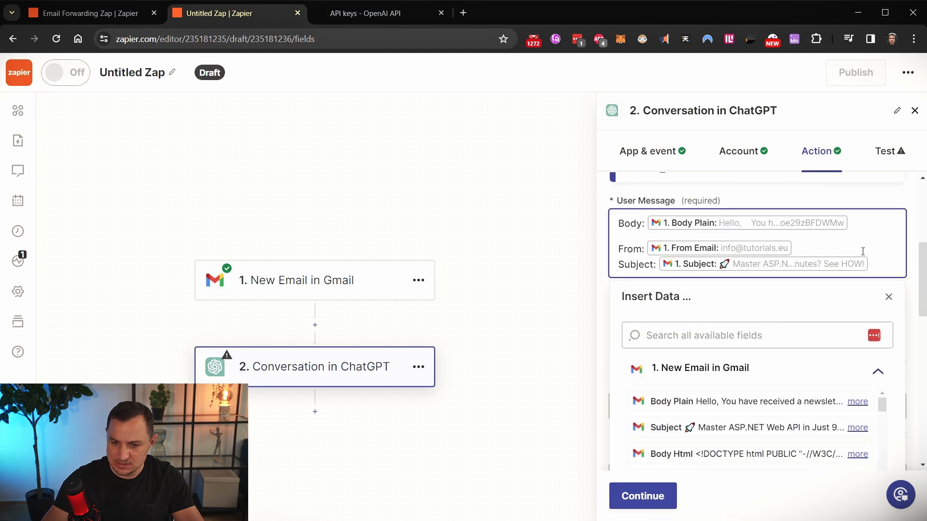
Add Context and Parameters lines asking whether the email is coding related, sponsorship related or something else, generating just "coding", "sponsor" or "other"
{"action": "key", "text": "Return"}
{"action": "key", "text": "Return"}
{"action": "key", "text": "Return"}
{"action": "key", "text": "Return"}
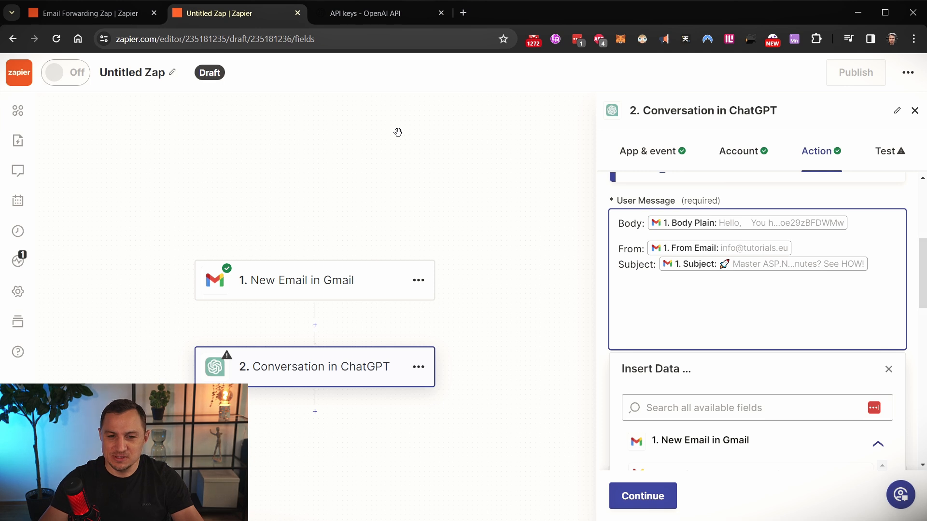
{"action": "type", "text": "Context: I need you to identify if the email is coding related, sponsorship related or something else, so I can forward it. Parameters: Generate just \"coding\", \"sponsor\" or \"other\""}
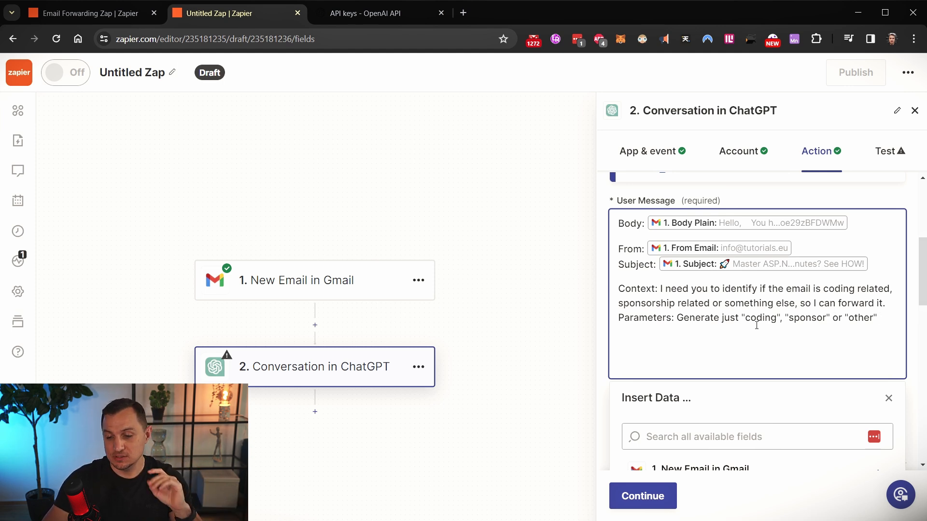
Review the wording of the prompt's Context and Parameters lines and close the field data list
{"action": "double_click", "coordinate": [636, 319]}
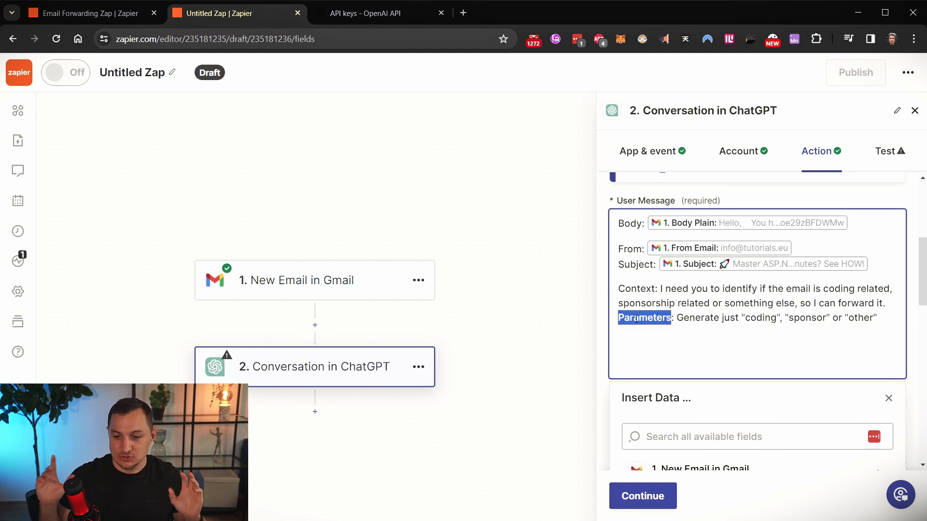
{"action": "double_click", "coordinate": [695, 319]}
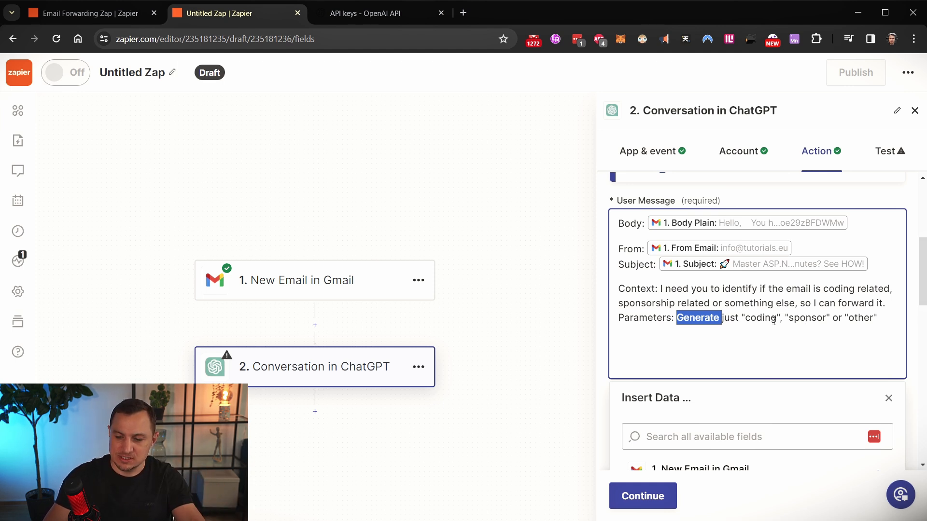
{"action": "double_click", "coordinate": [757, 317]}
{"action": "double_click", "coordinate": [801, 318]}
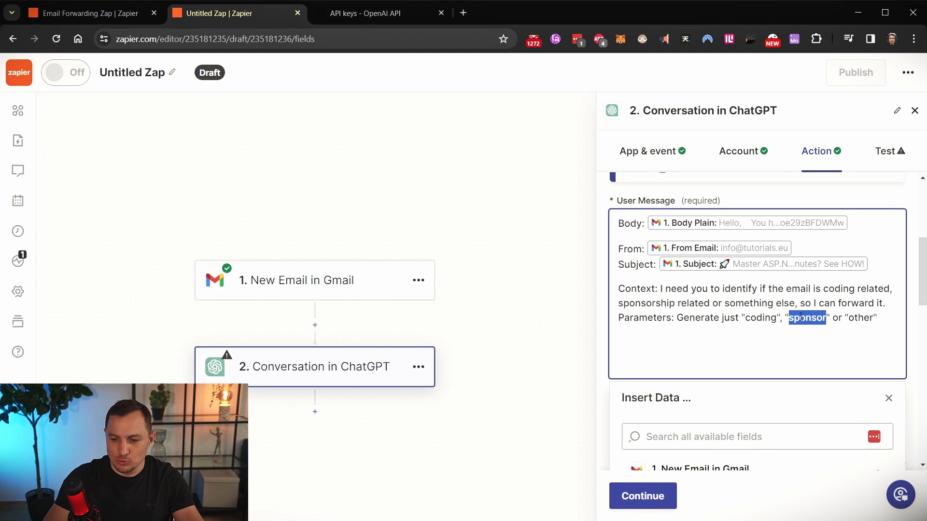
{"action": "double_click", "coordinate": [860, 319]}
{"action": "left_click", "coordinate": [724, 356]}
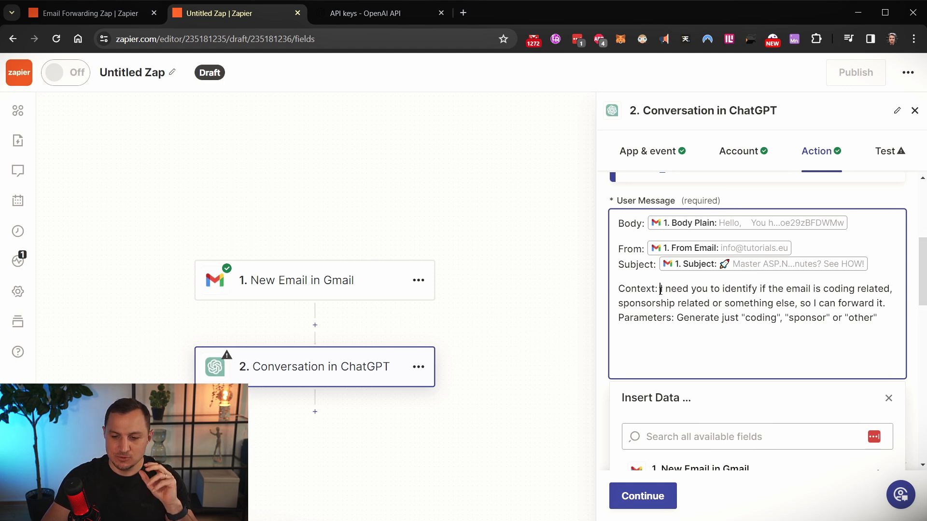
{"action": "left_click_drag", "start_coordinate": [660, 289], "coordinate": [900, 305]}
{"action": "left_click", "coordinate": [681, 336]}
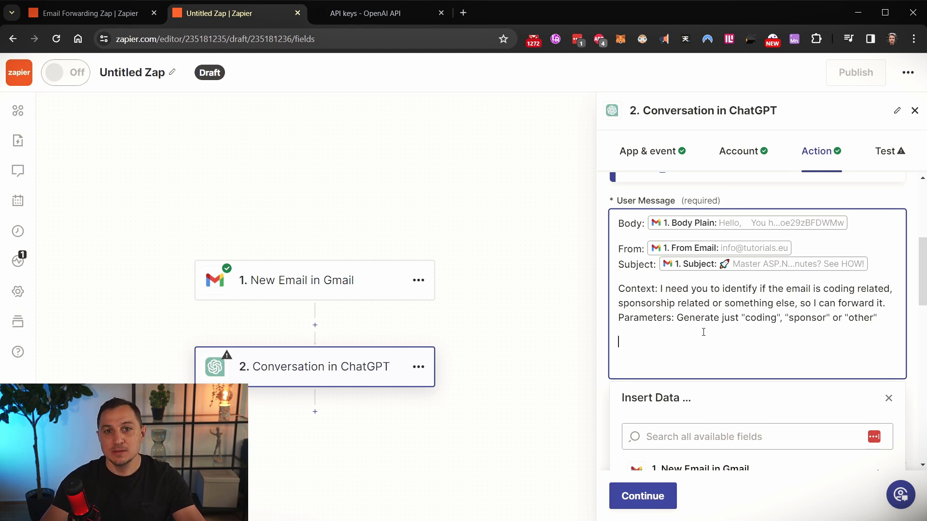
{"action": "left_click", "coordinate": [888, 398]}
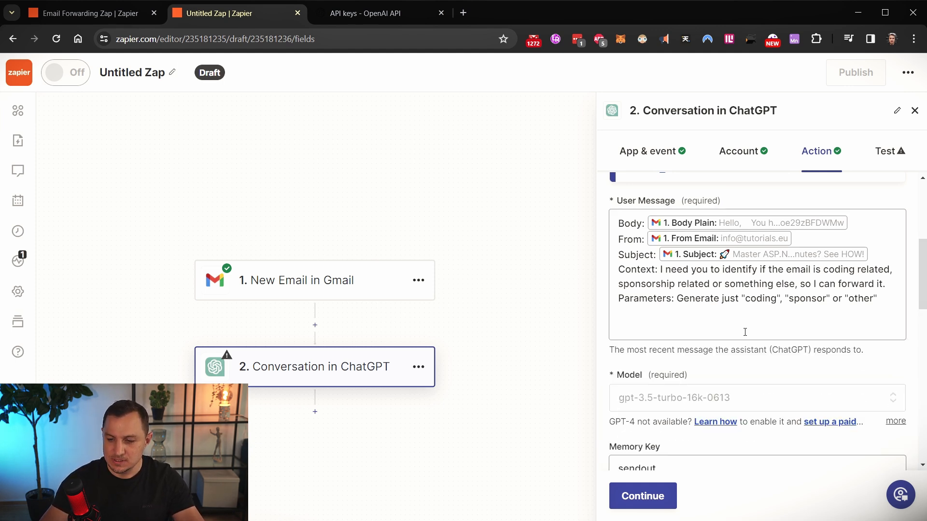
Examine the models available for the ChatGPT Conversation step
{"action": "scroll", "coordinate": [666, 270], "scroll_direction": "down", "scroll_amount": 3}
{"action": "left_click", "coordinate": [687, 218]}
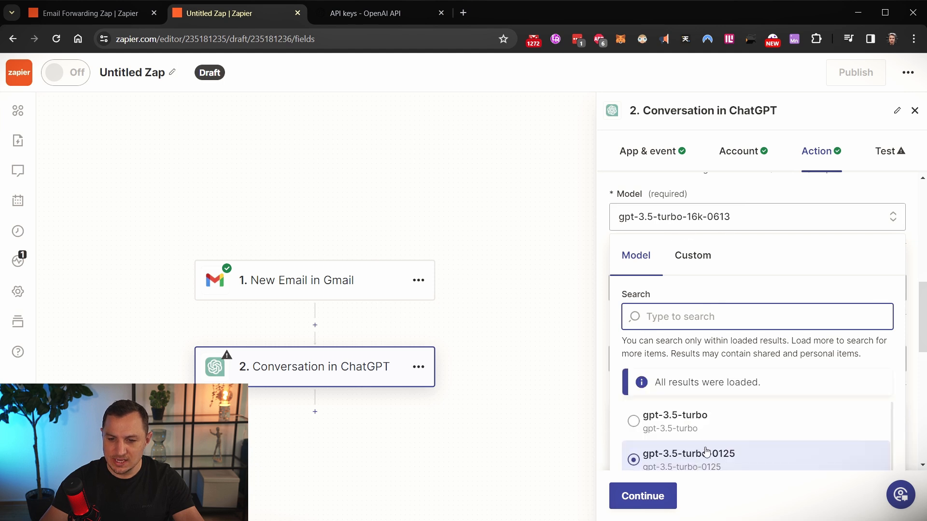
{"action": "left_click", "coordinate": [755, 424]}
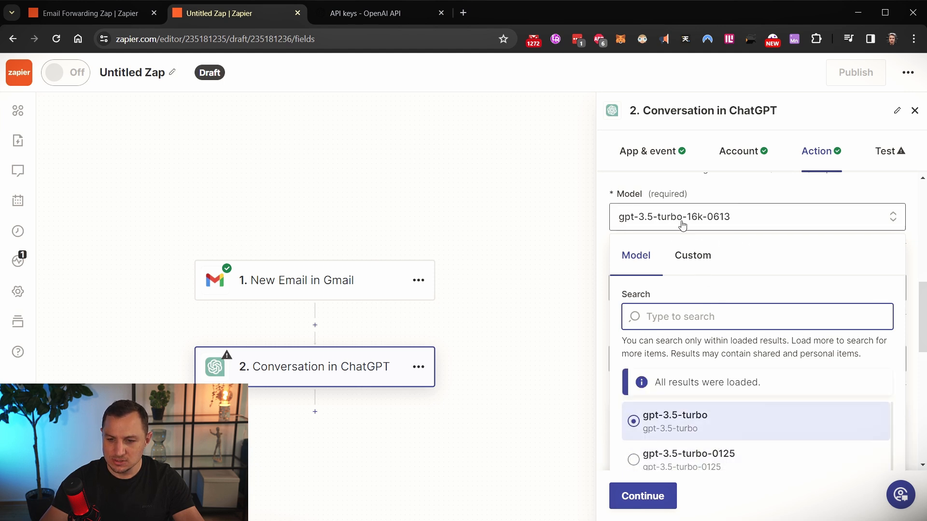
{"action": "left_click", "coordinate": [734, 195]}
{"action": "left_click", "coordinate": [703, 218]}
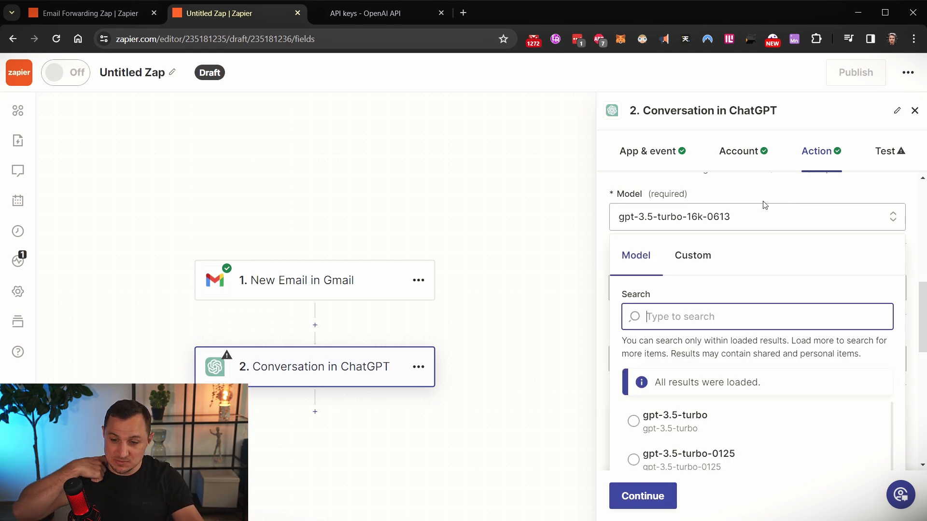
{"action": "left_click", "coordinate": [828, 201]}
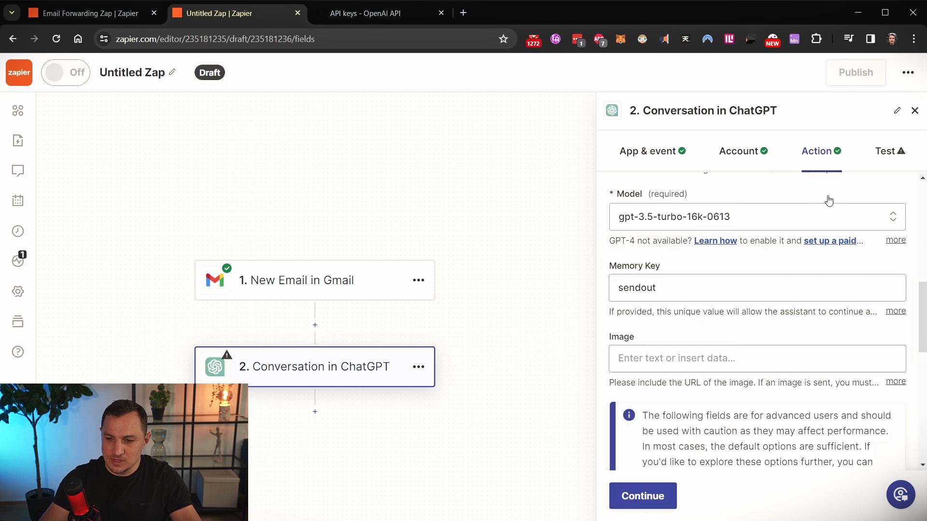
{"action": "left_click", "coordinate": [826, 205]}
Set the Conversation step's Memory Key to sendout
{"action": "left_click", "coordinate": [613, 288]}
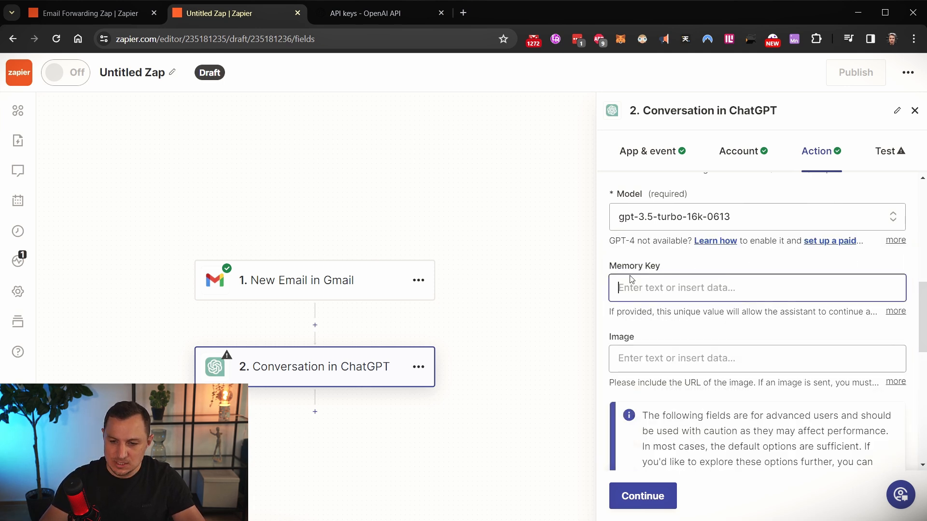
{"action": "type", "text": "sendout"}
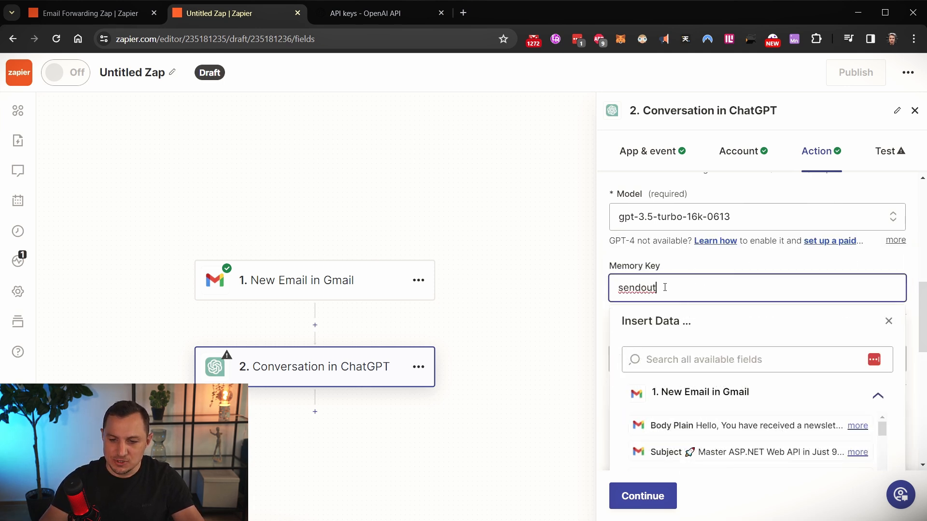
{"action": "left_click", "coordinate": [690, 269]}
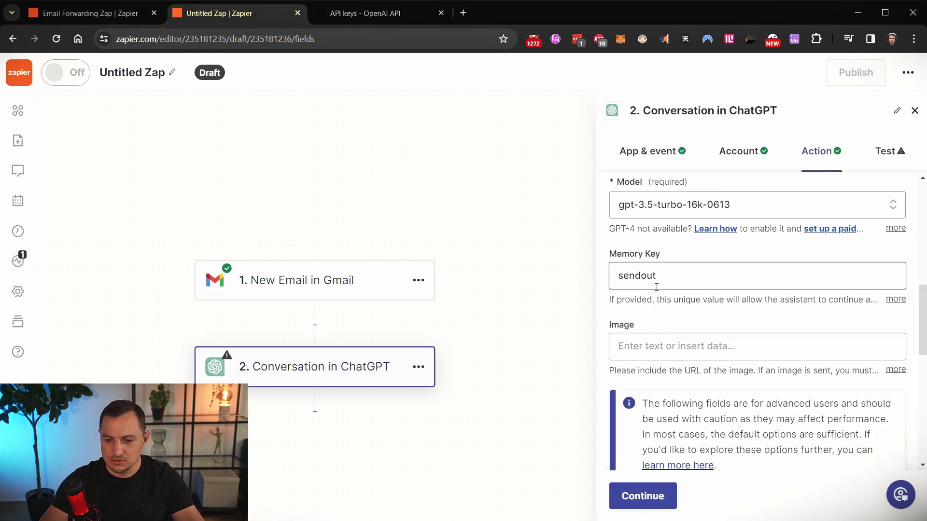
Check the advanced assistant, token and temperature options, and continue to the Conversation step's test
{"action": "scroll", "coordinate": [638, 296], "scroll_direction": "down", "scroll_amount": 6}
{"action": "scroll", "coordinate": [671, 299], "scroll_direction": "up", "scroll_amount": 2}
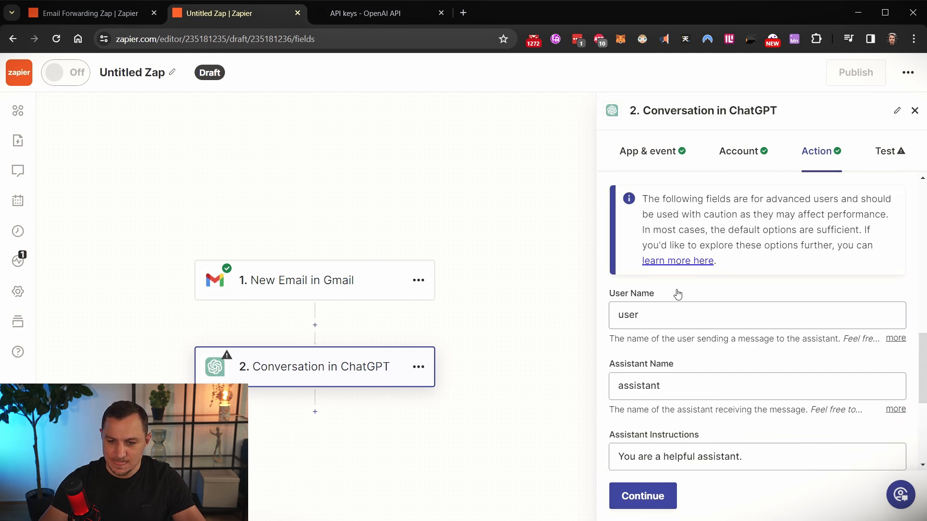
{"action": "scroll", "coordinate": [676, 293], "scroll_direction": "down", "scroll_amount": 5}
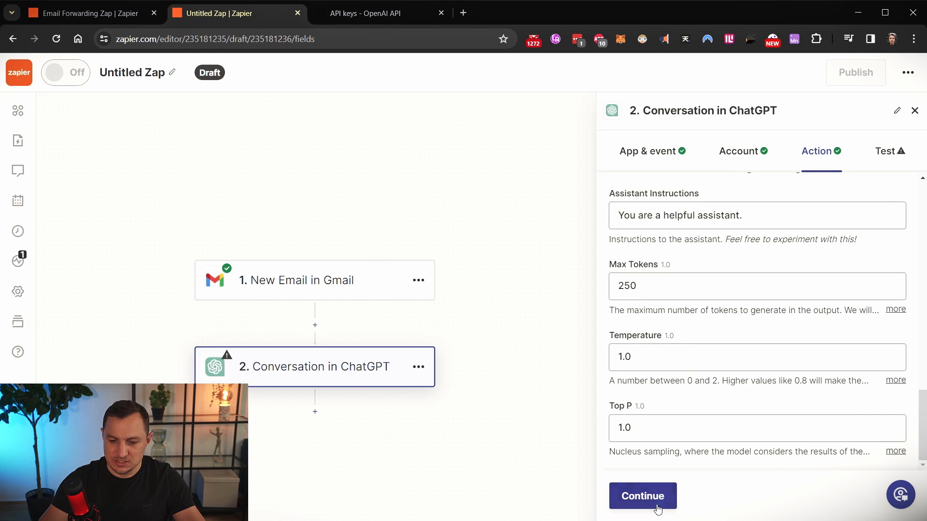
{"action": "left_click", "coordinate": [642, 499]}
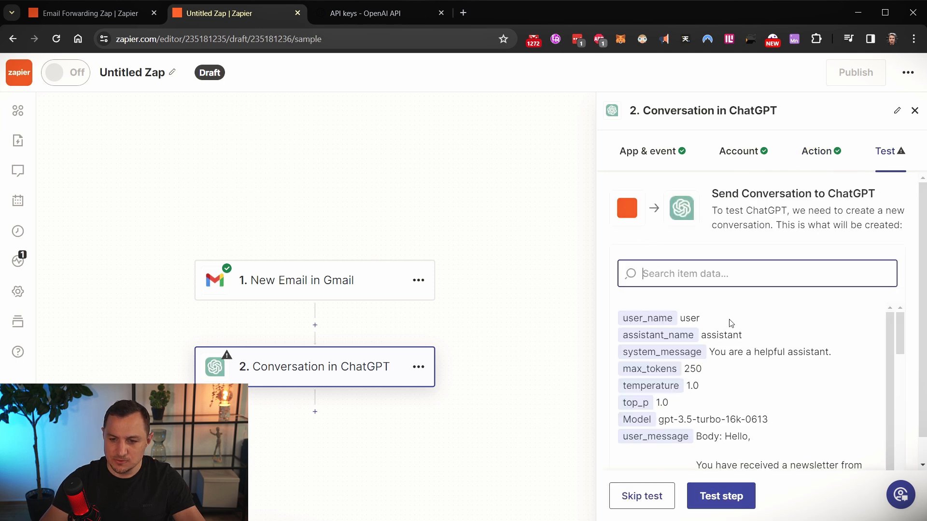
Review the data for the conversation, test the ChatGPT step, and look up the assistant's reply in the result
{"action": "scroll", "coordinate": [693, 384], "scroll_direction": "down", "scroll_amount": 5}
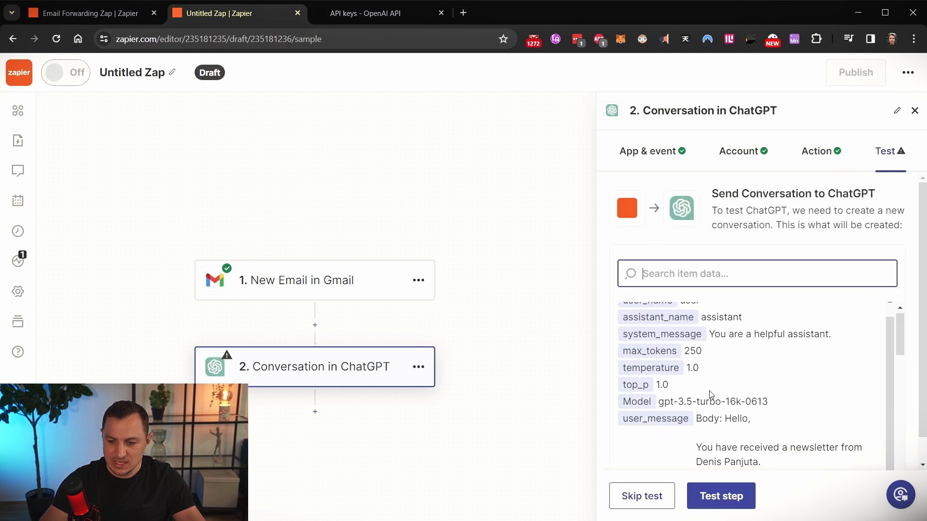
{"action": "scroll", "coordinate": [759, 361], "scroll_direction": "down", "scroll_amount": 5}
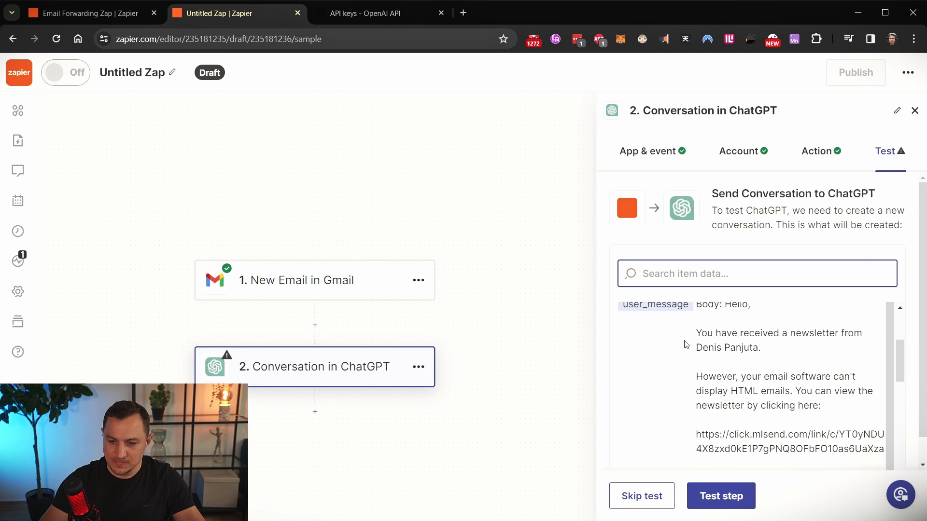
{"action": "left_click", "coordinate": [728, 500]}
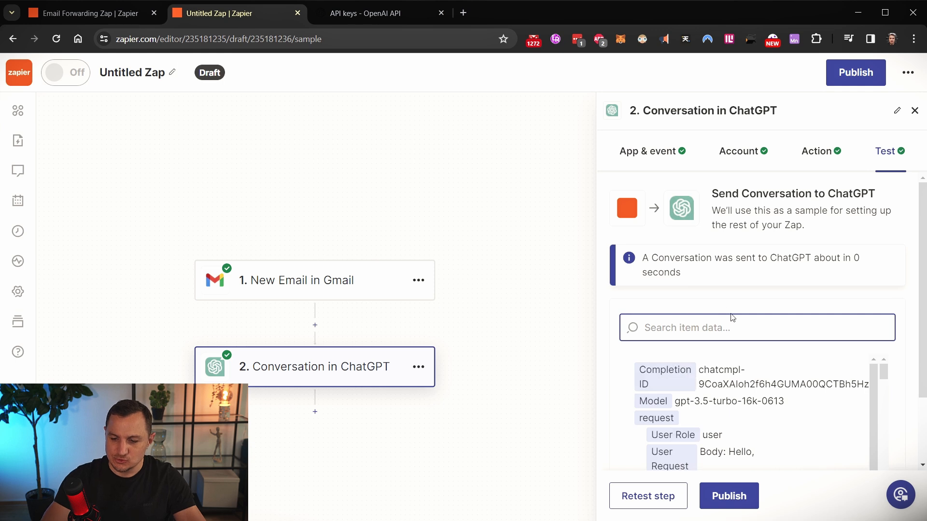
{"action": "scroll", "coordinate": [776, 328], "scroll_direction": "down", "scroll_amount": 3}
{"action": "scroll", "coordinate": [726, 372], "scroll_direction": "down", "scroll_amount": 10}
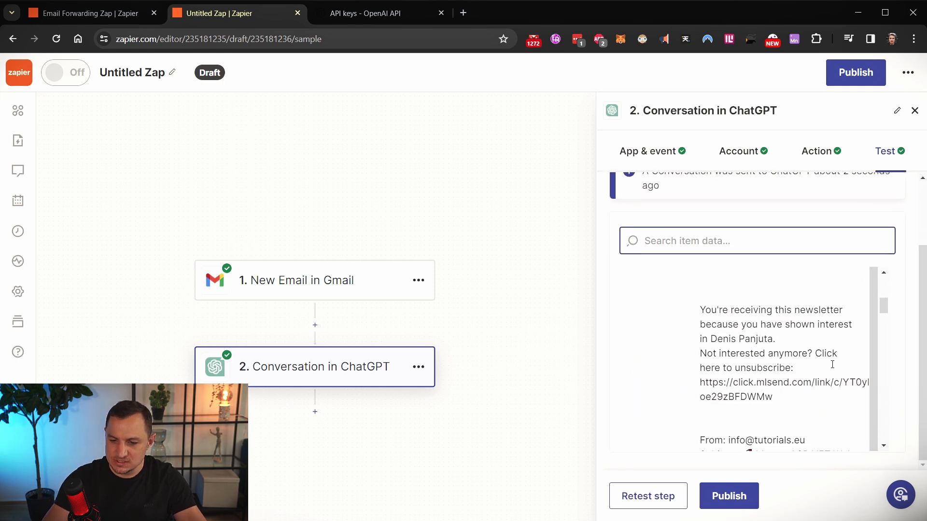
{"action": "scroll", "coordinate": [773, 360], "scroll_direction": "down", "scroll_amount": 5}
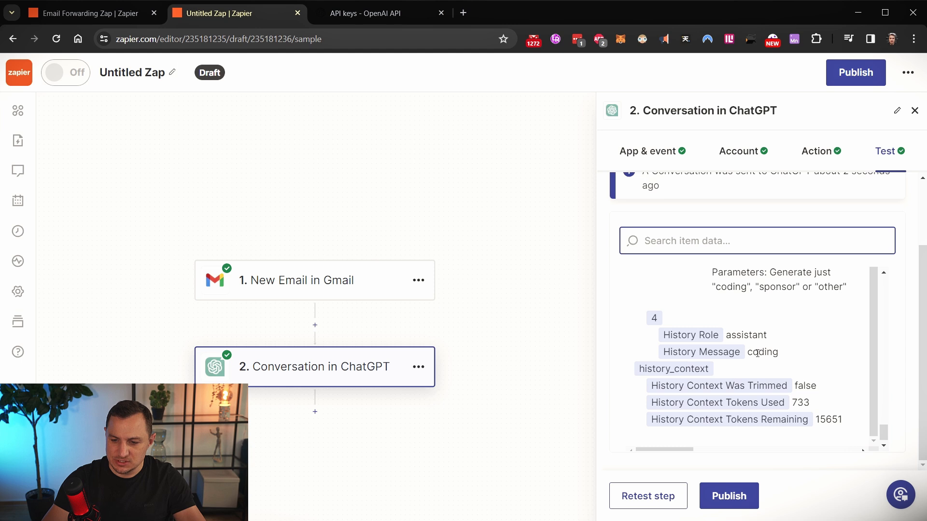
Add a Paths step after the Conversation in ChatGPT step
{"action": "scroll", "coordinate": [880, 433], "scroll_direction": "down", "scroll_amount": 1}
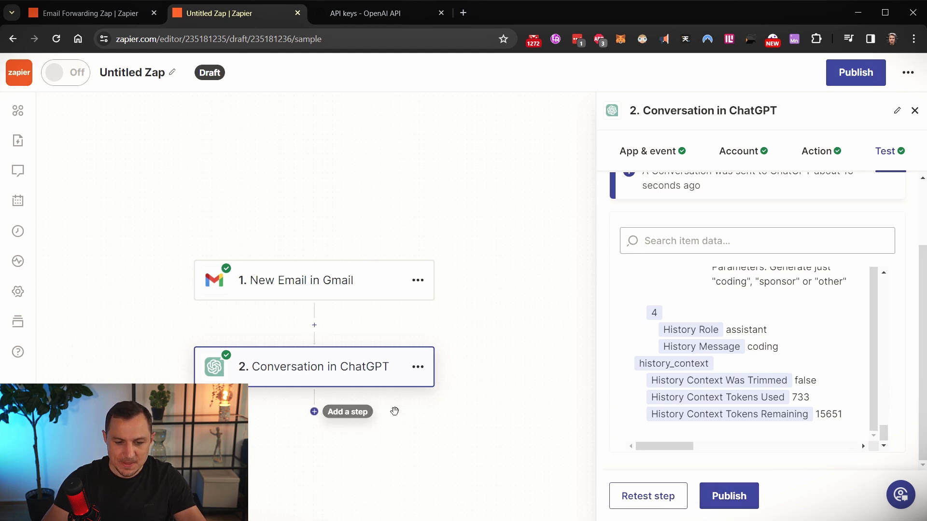
{"action": "key", "text": "Escape"}
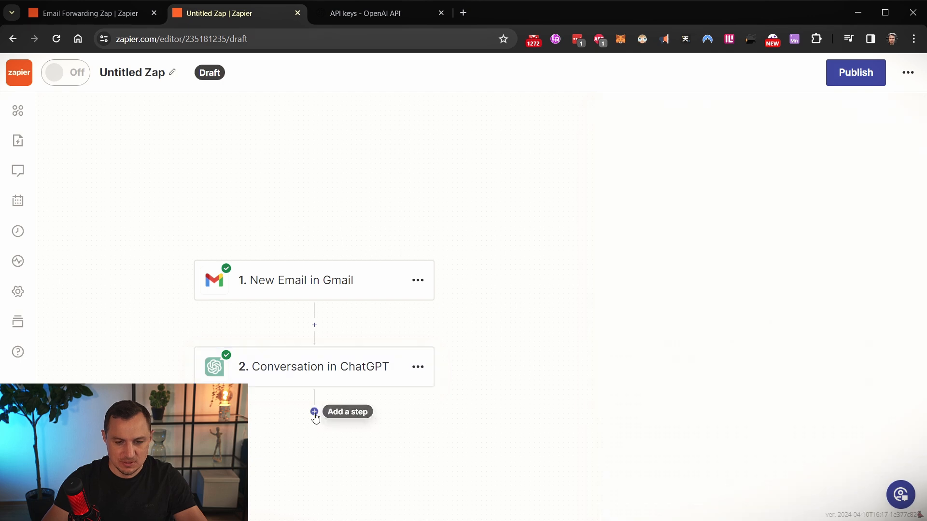
{"action": "left_click", "coordinate": [314, 412]}
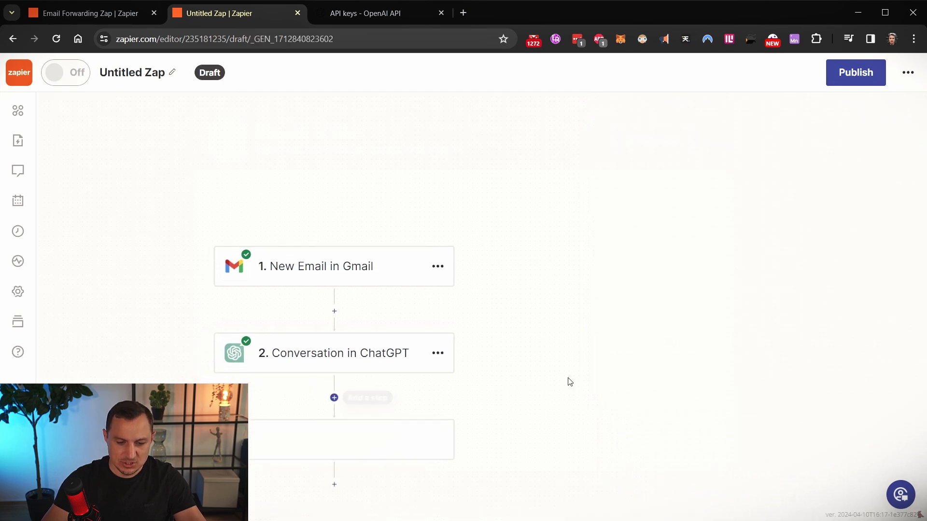
{"action": "left_click", "coordinate": [587, 294]}
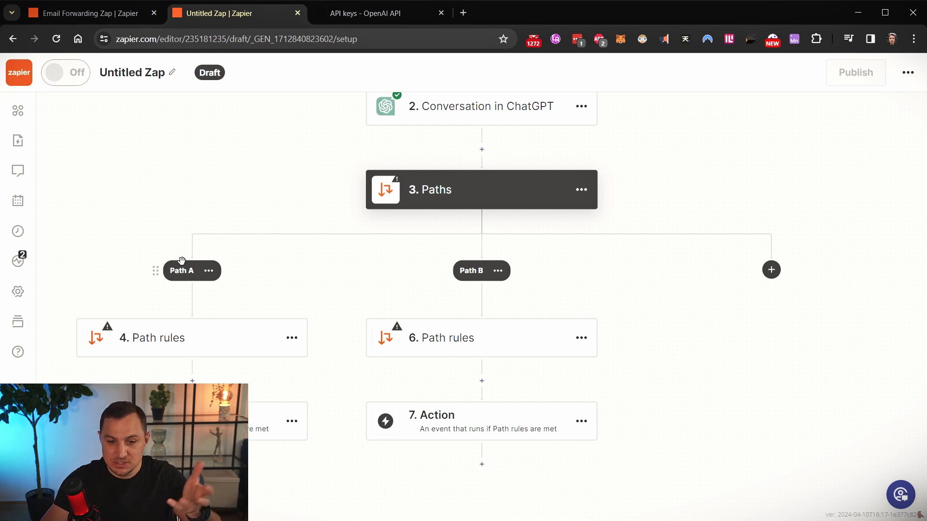
Set the field of Path A's rule to the Reply from the Conversation in ChatGPT step
{"action": "left_click", "coordinate": [187, 337]}
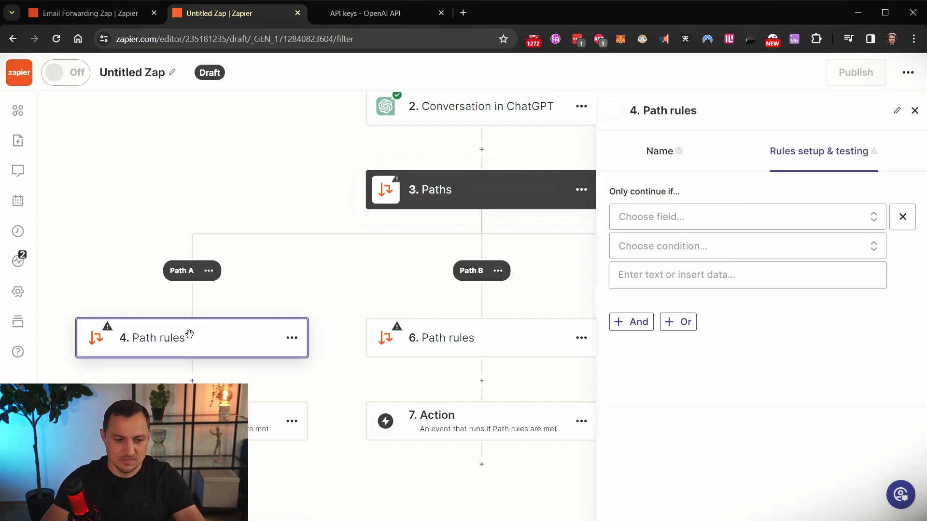
{"action": "left_click", "coordinate": [665, 223]}
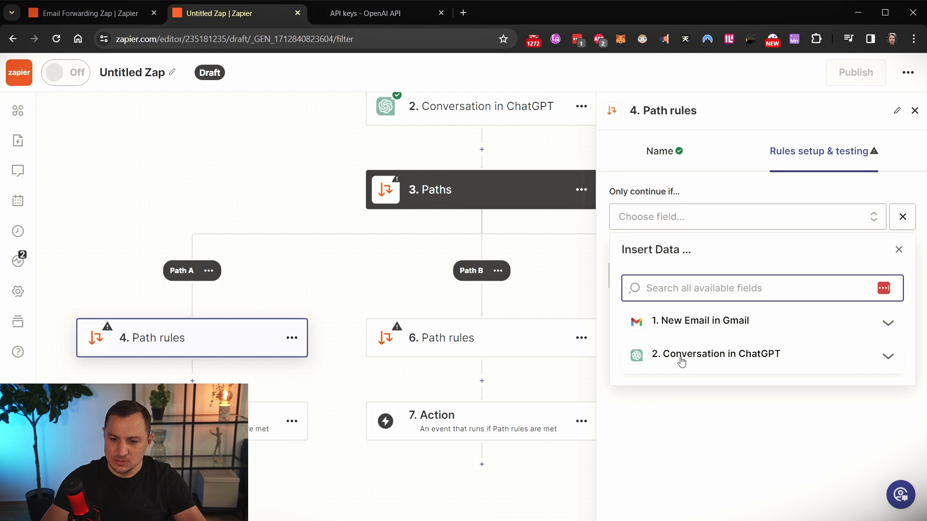
{"action": "left_click", "coordinate": [697, 362]}
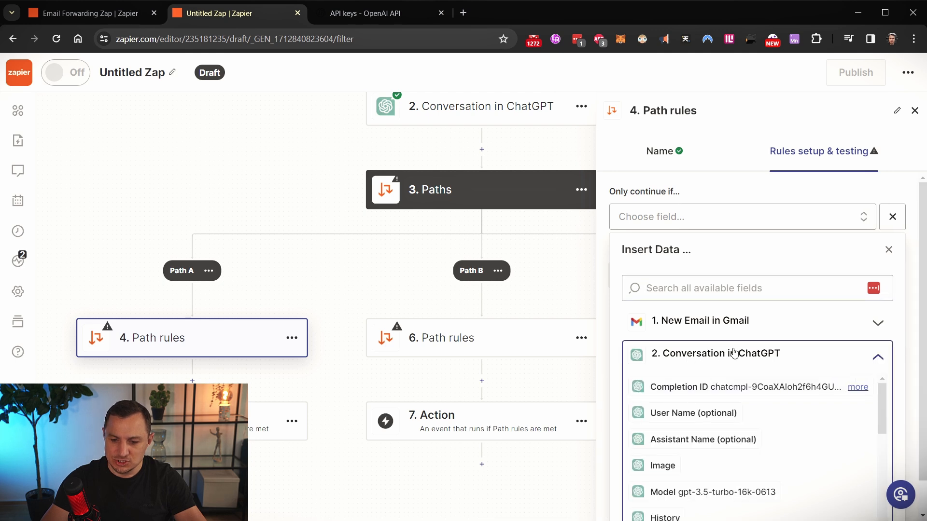
{"action": "scroll", "coordinate": [714, 352], "scroll_direction": "down", "scroll_amount": 1}
{"action": "scroll", "coordinate": [734, 436], "scroll_direction": "down", "scroll_amount": 5}
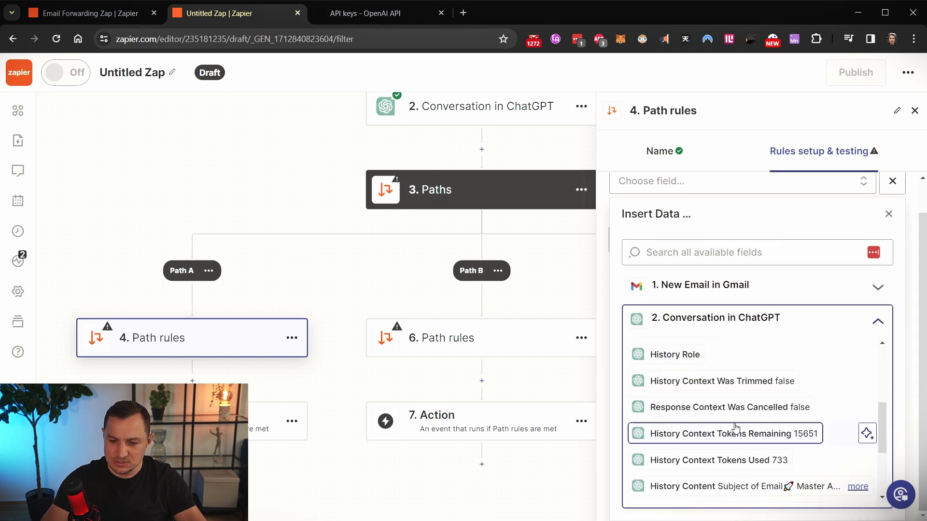
{"action": "scroll", "coordinate": [735, 427], "scroll_direction": "down", "scroll_amount": 3}
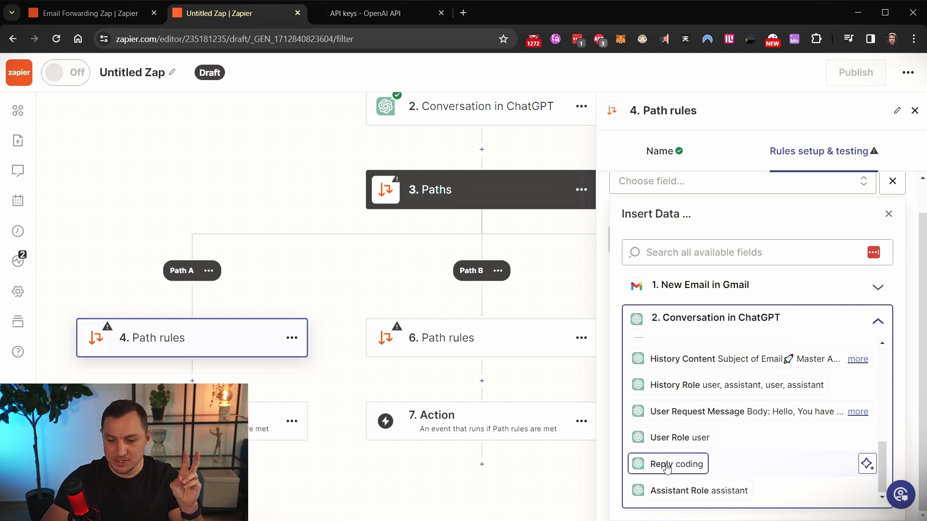
{"action": "left_click", "coordinate": [661, 471]}
Set Path A's condition to (Text) Exactly matches with the value coding
{"action": "left_click", "coordinate": [671, 248]}
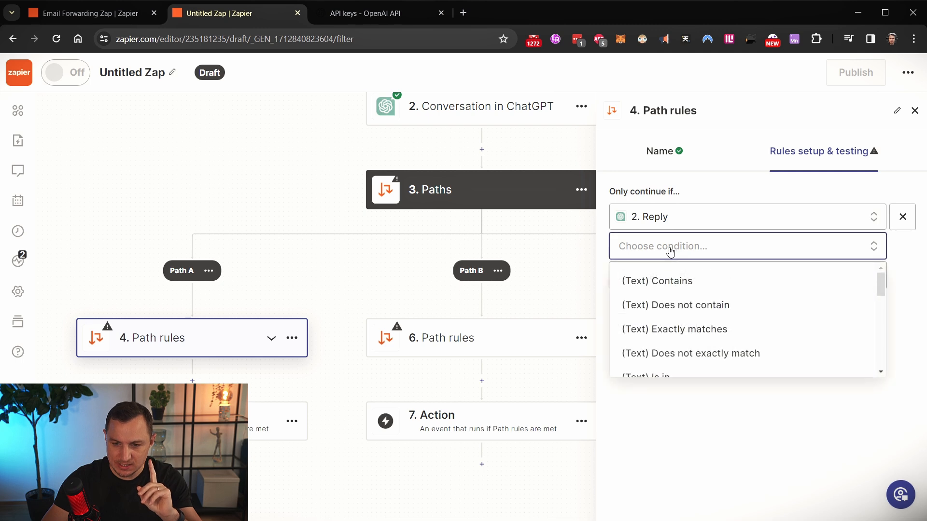
{"action": "left_click", "coordinate": [682, 334]}
{"action": "left_click", "coordinate": [657, 277]}
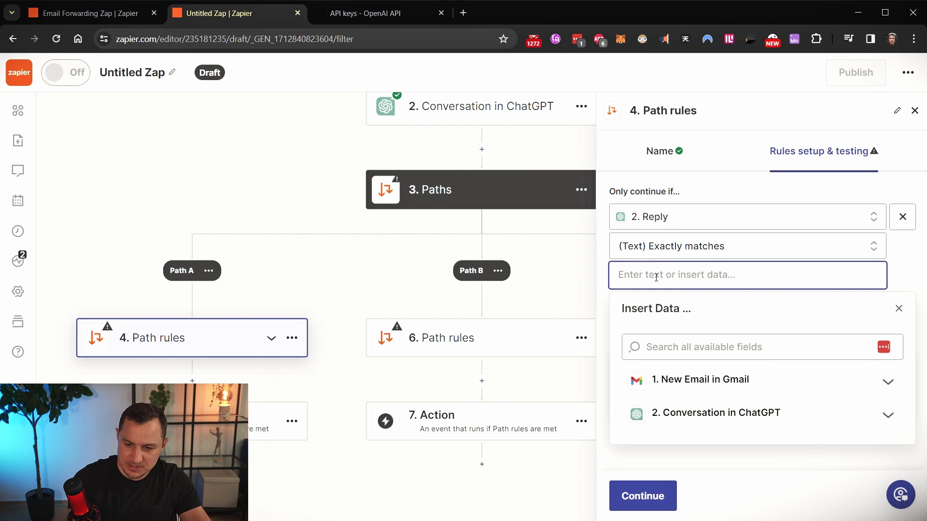
{"action": "type", "text": "coding"}
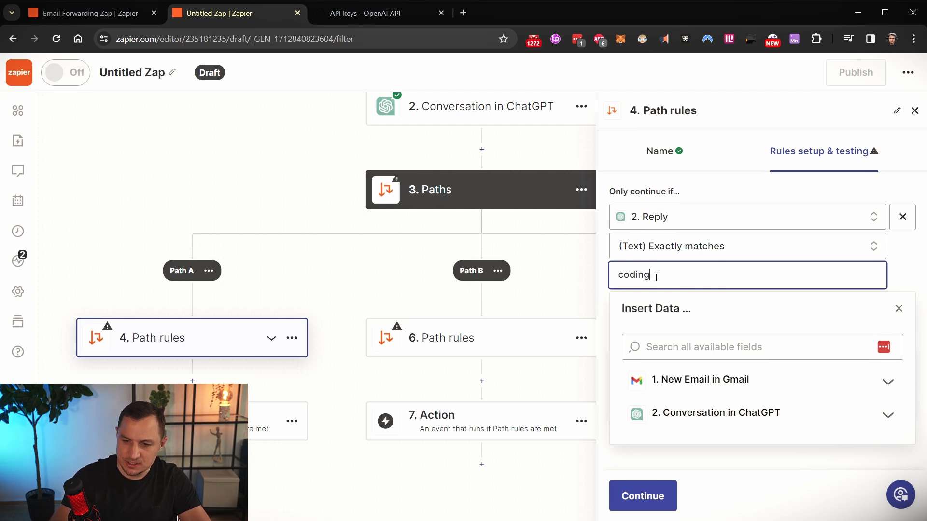
{"action": "left_click", "coordinate": [896, 259]}
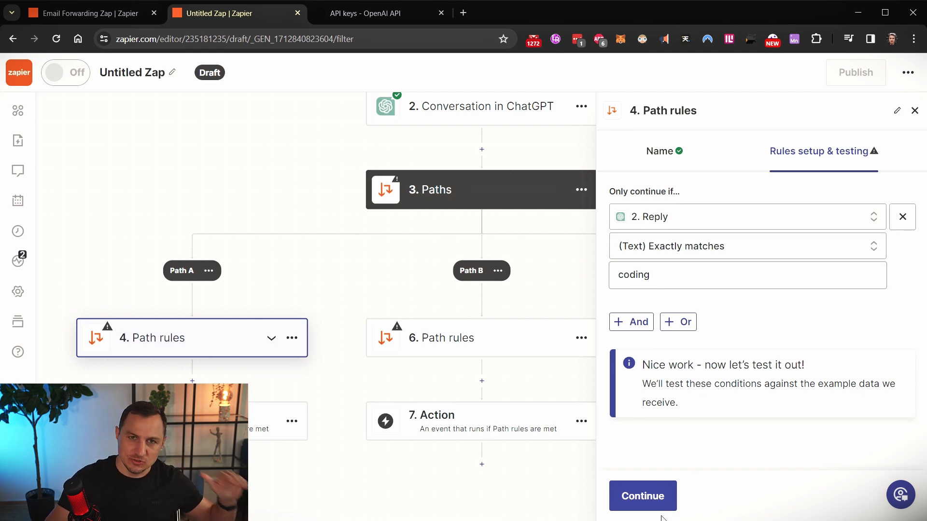
Test Path A's rule against the example data and continue to the path's action
{"action": "left_click", "coordinate": [647, 502]}
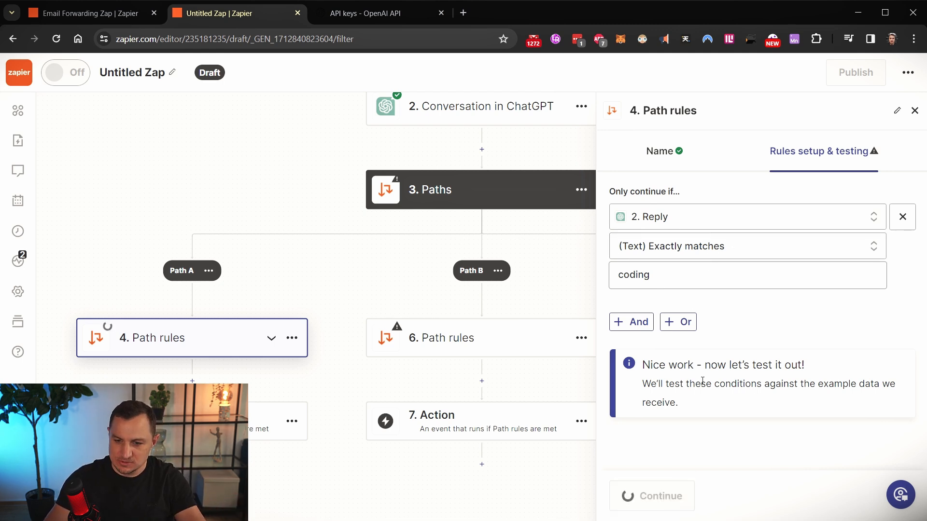
{"action": "scroll", "coordinate": [687, 375], "scroll_direction": "down", "scroll_amount": 3}
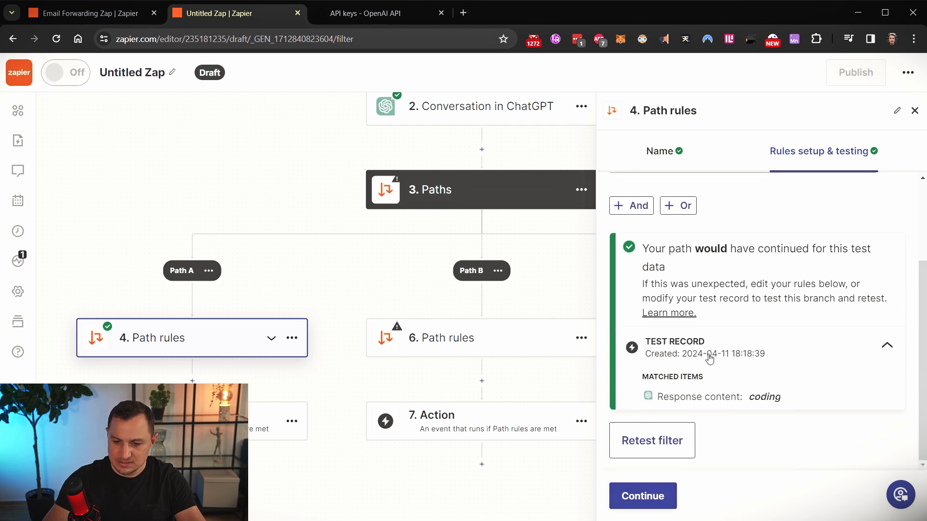
{"action": "left_click", "coordinate": [651, 507]}
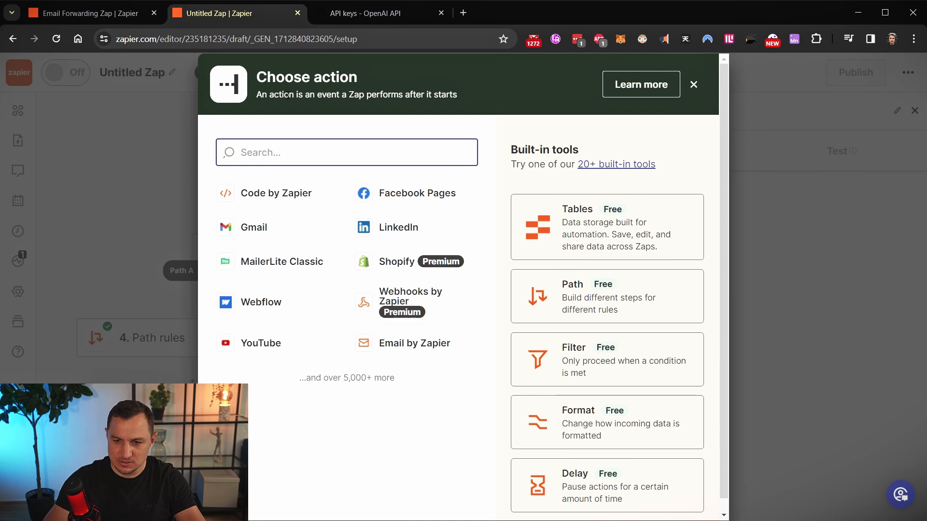
Set Path A's action to Gmail with the Send Email event and check the connected account
{"action": "left_click", "coordinate": [289, 237]}
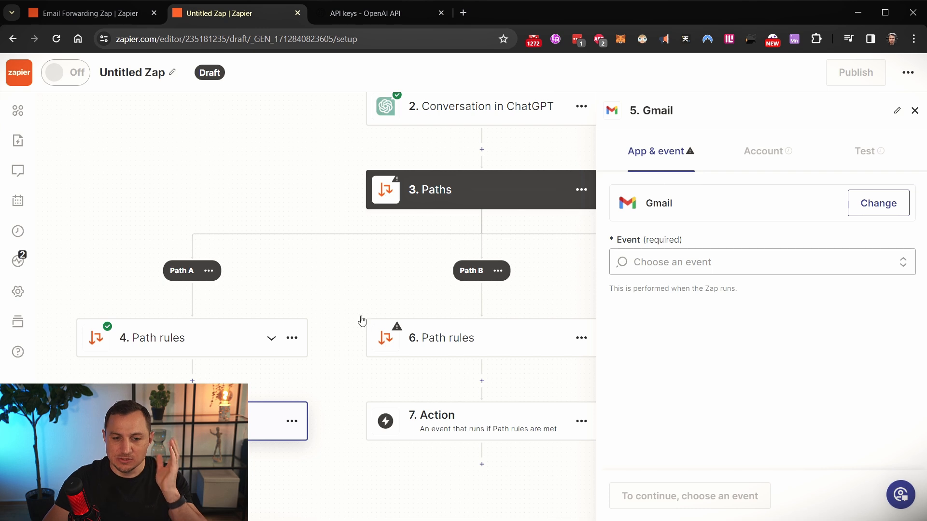
{"action": "left_click", "coordinate": [663, 263]}
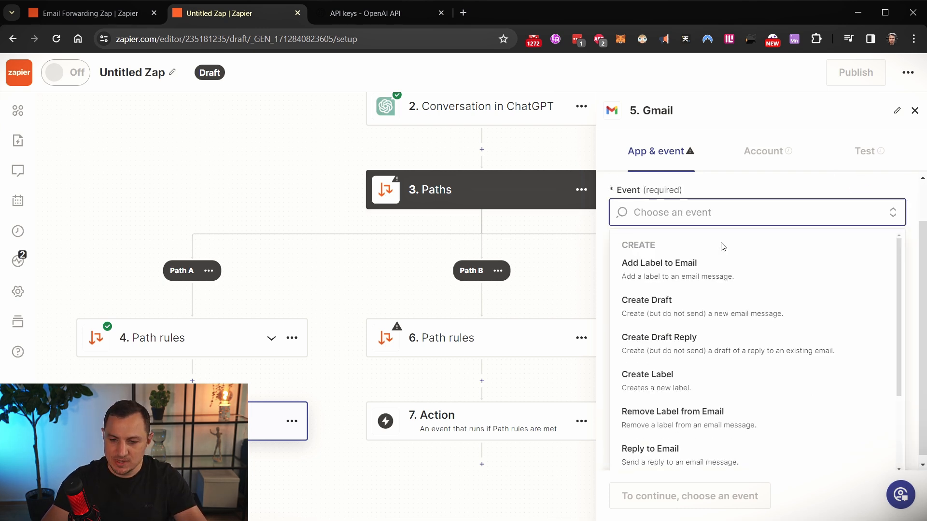
{"action": "scroll", "coordinate": [704, 386], "scroll_direction": "down", "scroll_amount": 4}
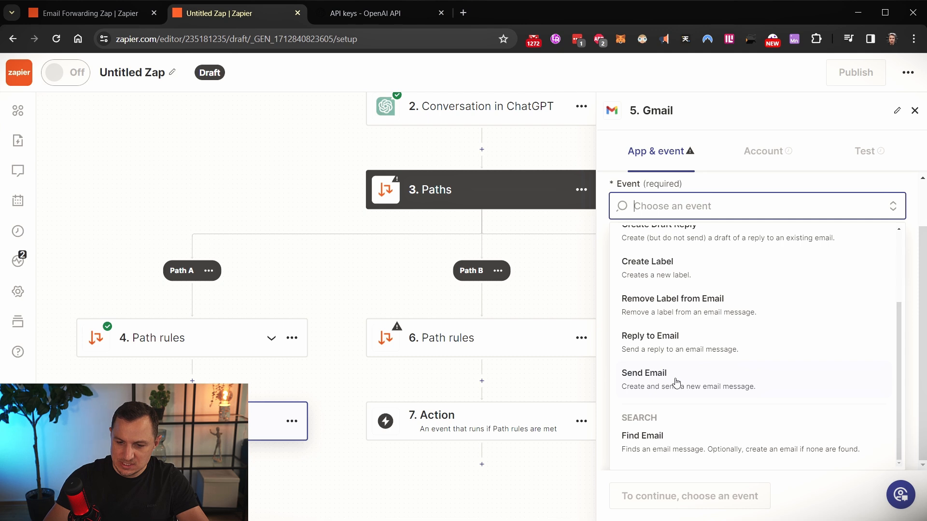
{"action": "left_click", "coordinate": [676, 383]}
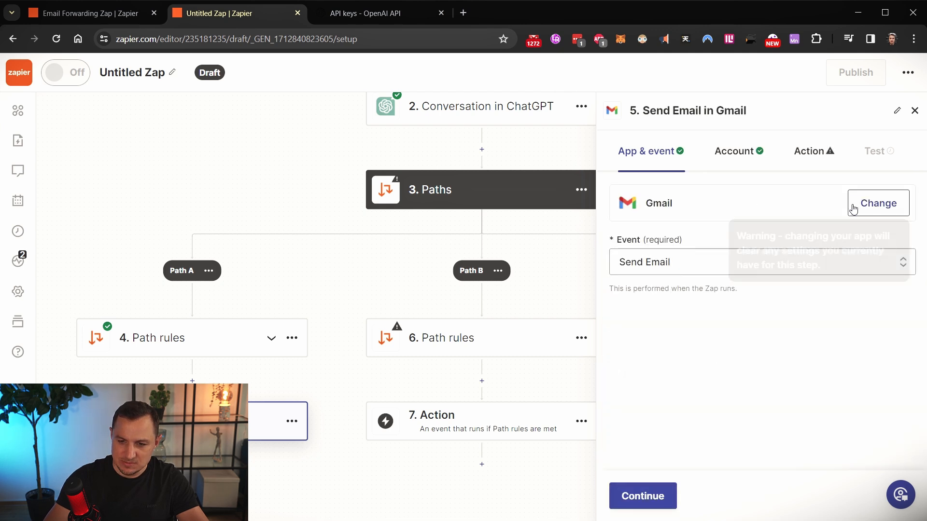
{"action": "left_click", "coordinate": [732, 151]}
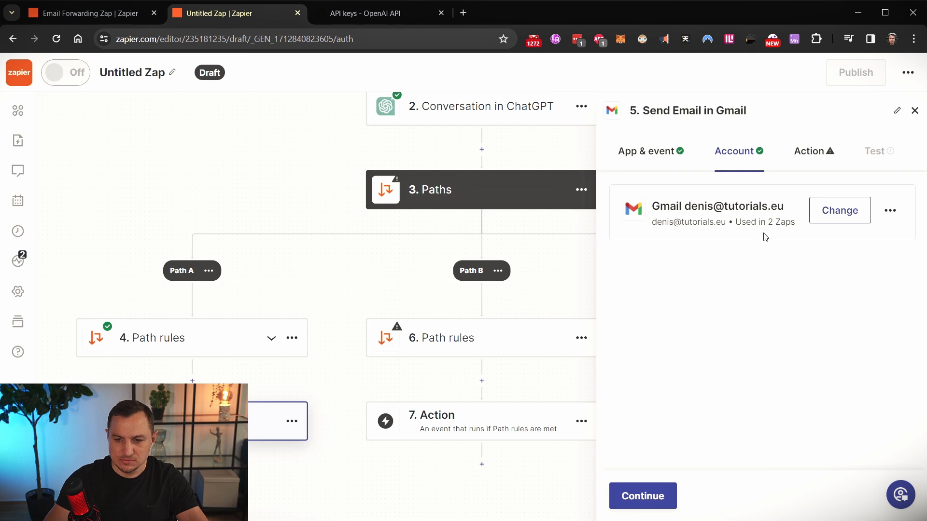
Examine the Send Email action's fields, from the recipient and sender settings down to the subject and body
{"action": "left_click", "coordinate": [813, 149]}
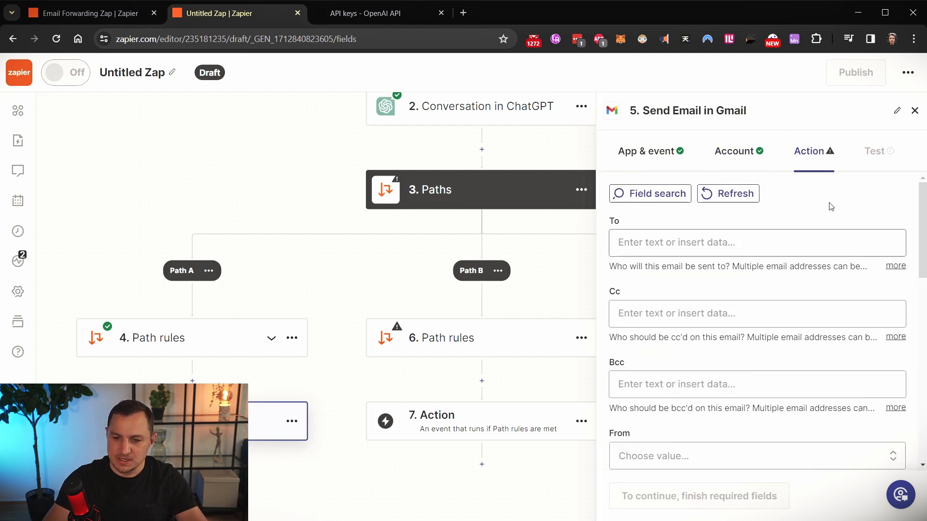
{"action": "left_click", "coordinate": [694, 243]}
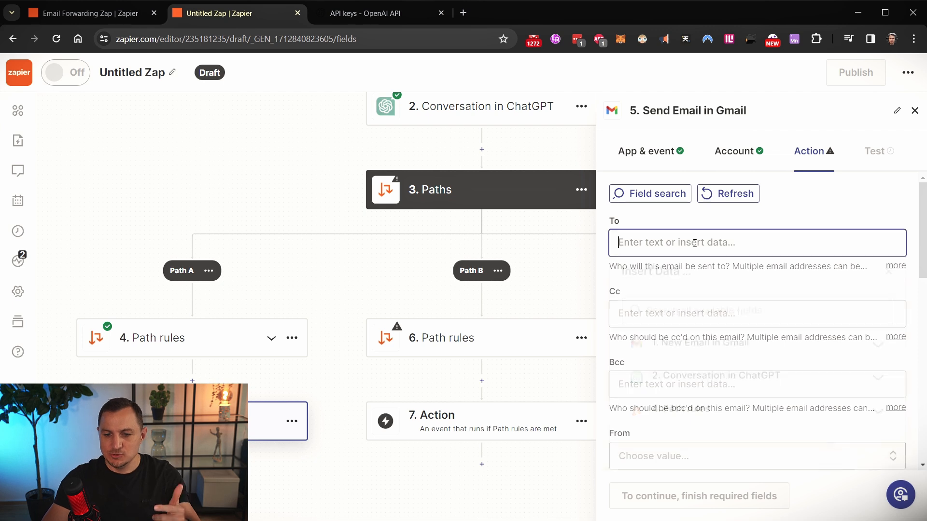
{"action": "left_click", "coordinate": [840, 216]}
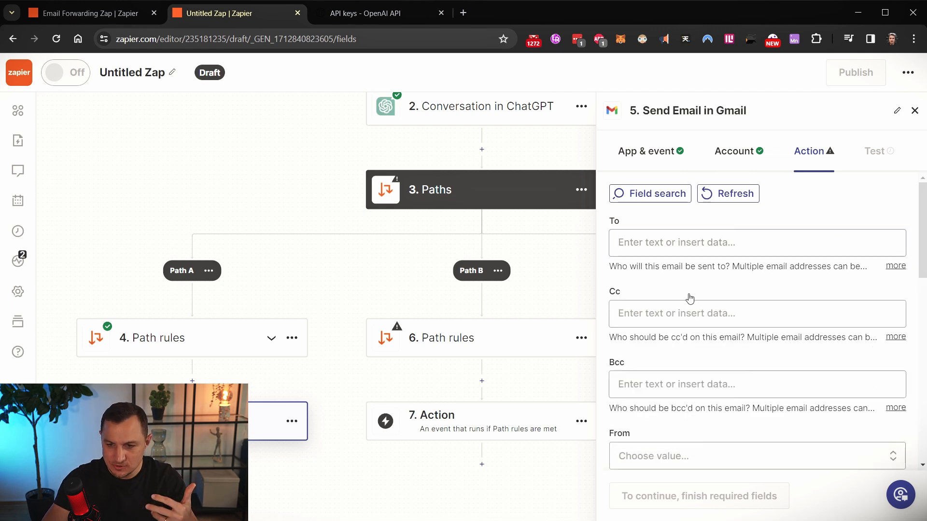
{"action": "scroll", "coordinate": [652, 325], "scroll_direction": "down", "scroll_amount": 3}
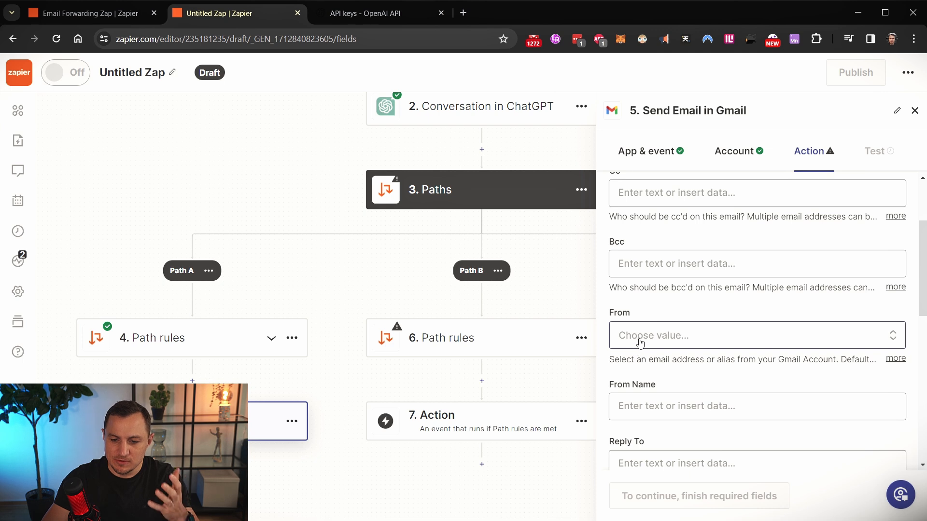
{"action": "scroll", "coordinate": [678, 339], "scroll_direction": "down", "scroll_amount": 3}
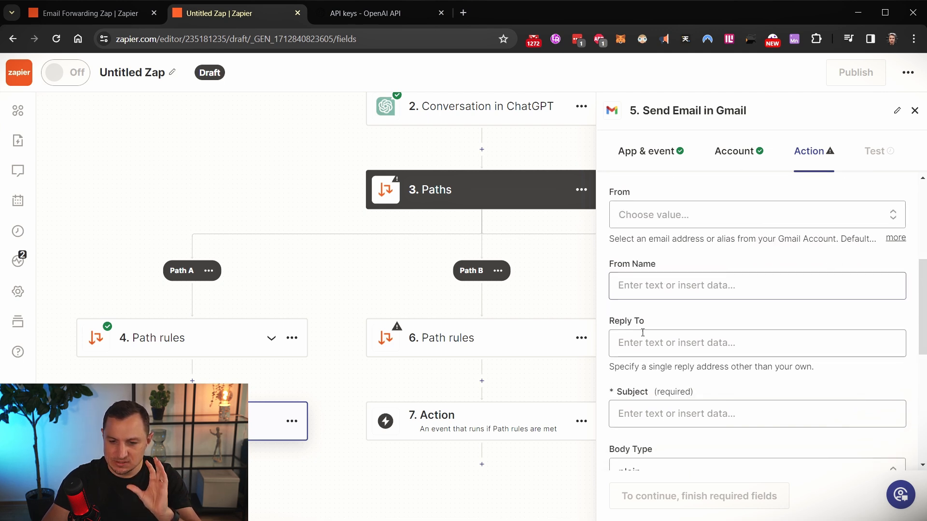
{"action": "scroll", "coordinate": [656, 286], "scroll_direction": "down", "scroll_amount": 3}
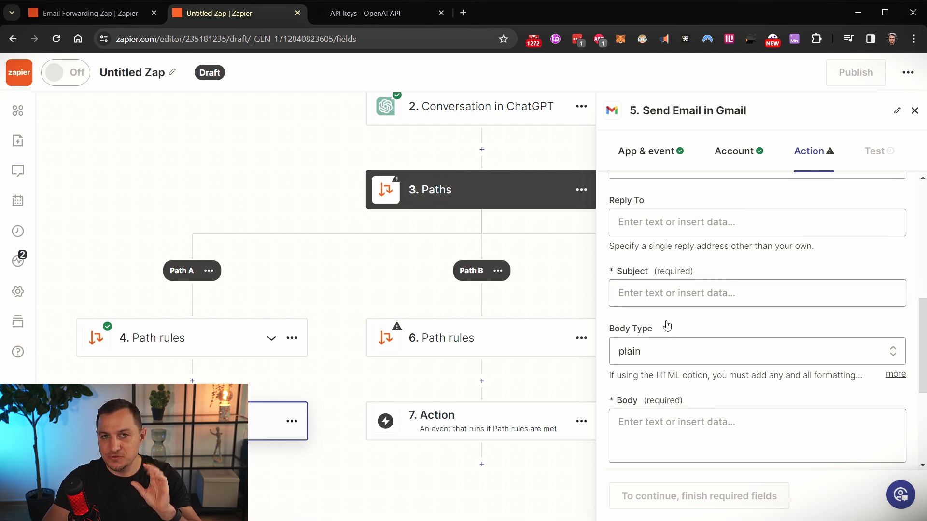
{"action": "scroll", "coordinate": [666, 326], "scroll_direction": "down", "scroll_amount": 3}
{"action": "scroll", "coordinate": [678, 300], "scroll_direction": "up", "scroll_amount": 6}
{"action": "scroll", "coordinate": [725, 272], "scroll_direction": "up", "scroll_amount": 3}
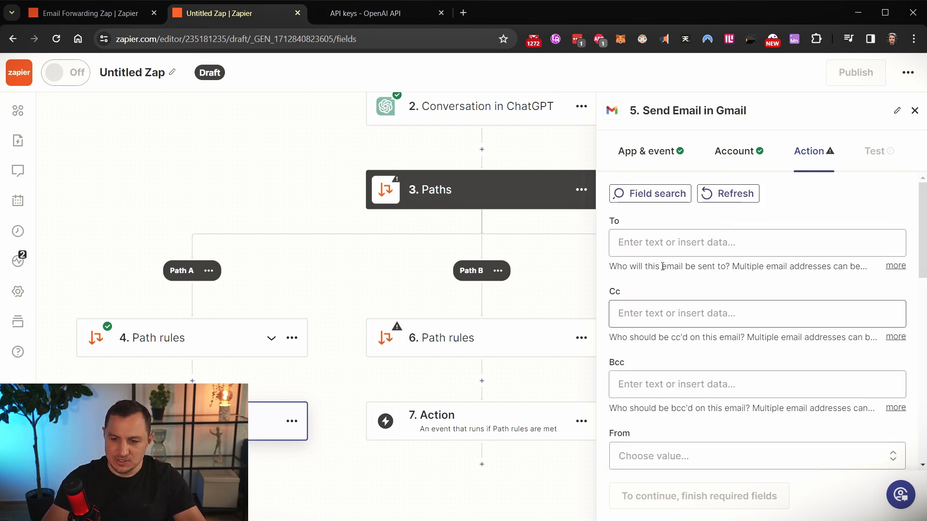
Enter the recipient's email address in the Send Email action's To field
{"action": "left_click", "coordinate": [651, 241]}
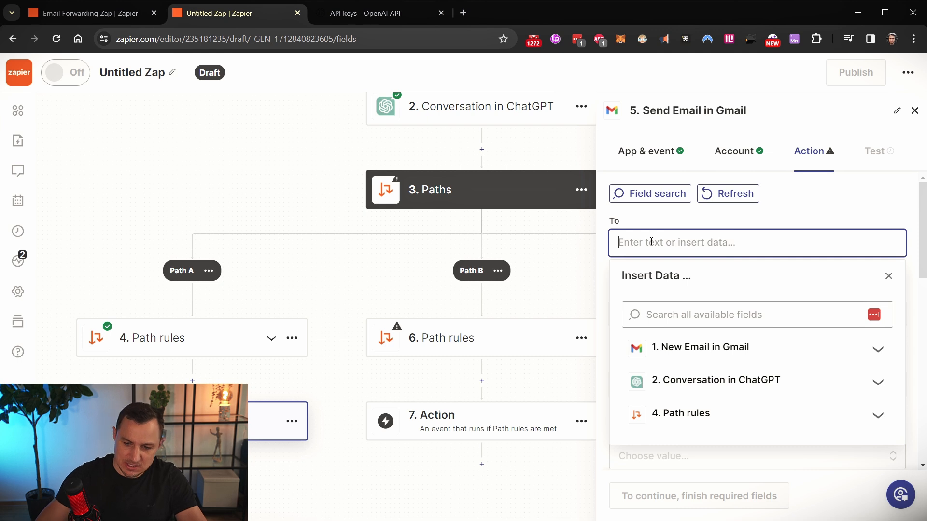
{"action": "type", "text": "janni"}
{"action": "type", "text": "s"}
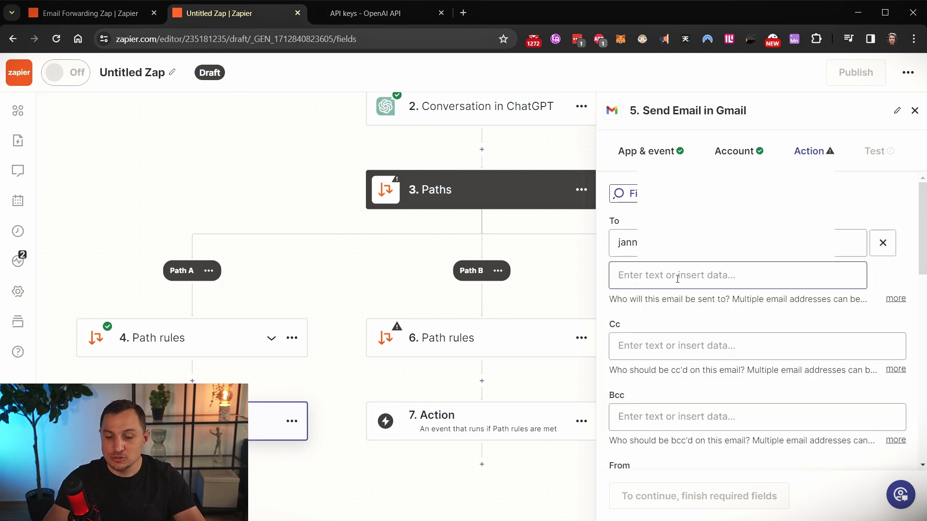
Choose the connected Gmail account's email address as the From address and look through the reply, subject and body fields
{"action": "scroll", "coordinate": [683, 275], "scroll_direction": "down", "scroll_amount": 6}
{"action": "scroll", "coordinate": [677, 285], "scroll_direction": "up", "scroll_amount": 1}
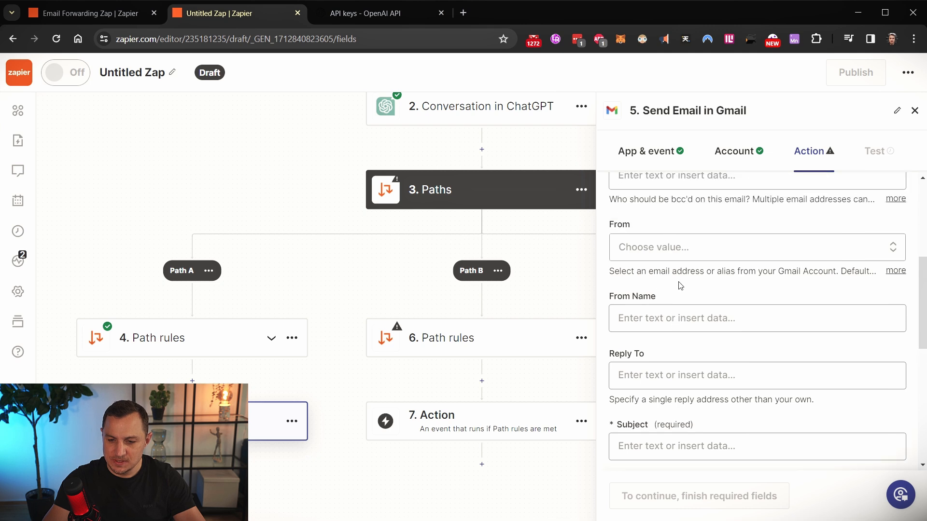
{"action": "left_click", "coordinate": [644, 248]}
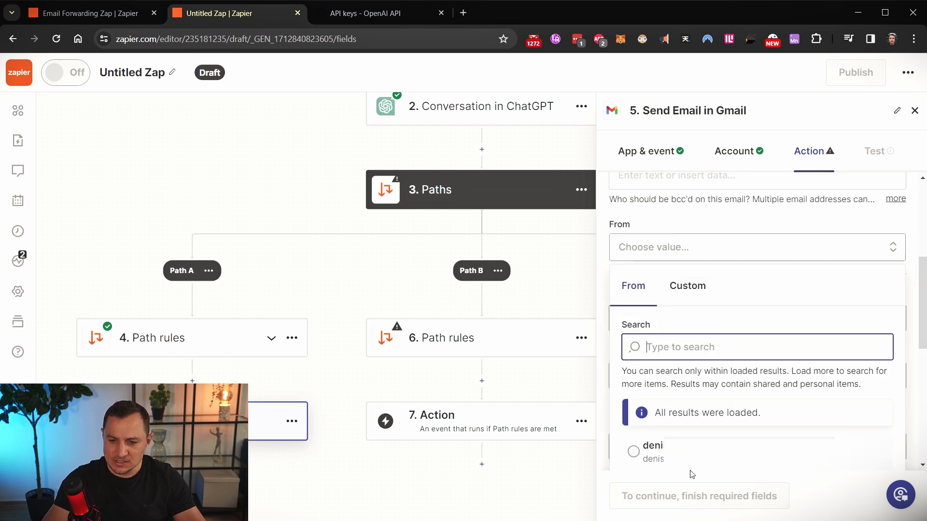
{"action": "left_click", "coordinate": [708, 466]}
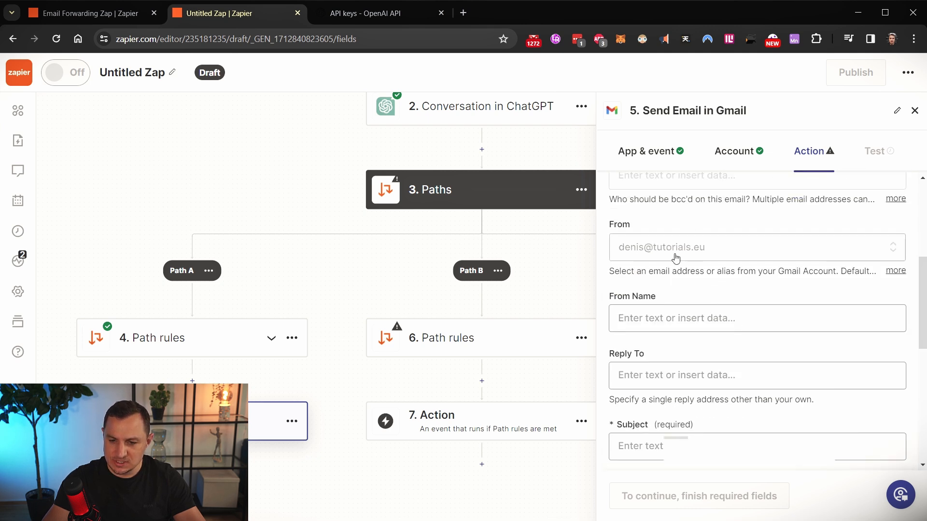
{"action": "scroll", "coordinate": [714, 269], "scroll_direction": "down", "scroll_amount": 3}
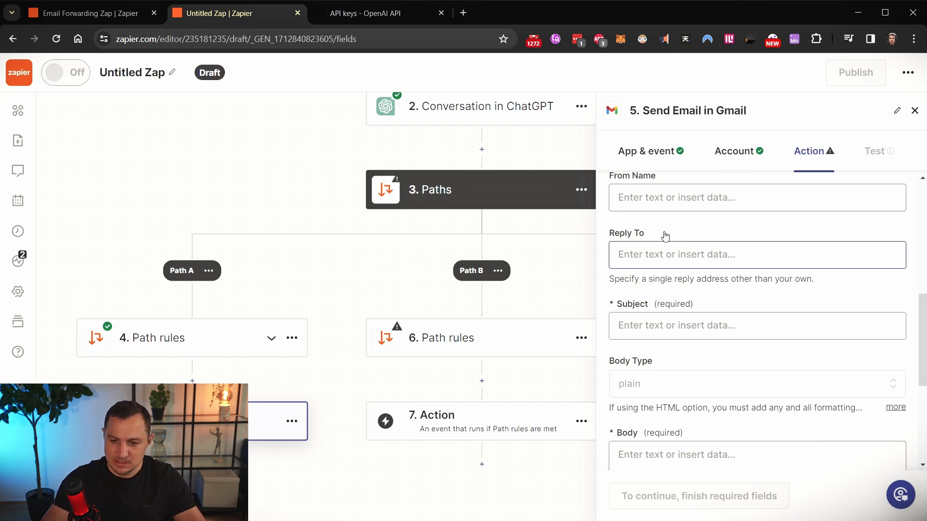
{"action": "scroll", "coordinate": [708, 344], "scroll_direction": "down", "scroll_amount": 3}
{"action": "scroll", "coordinate": [648, 290], "scroll_direction": "up", "scroll_amount": 1}
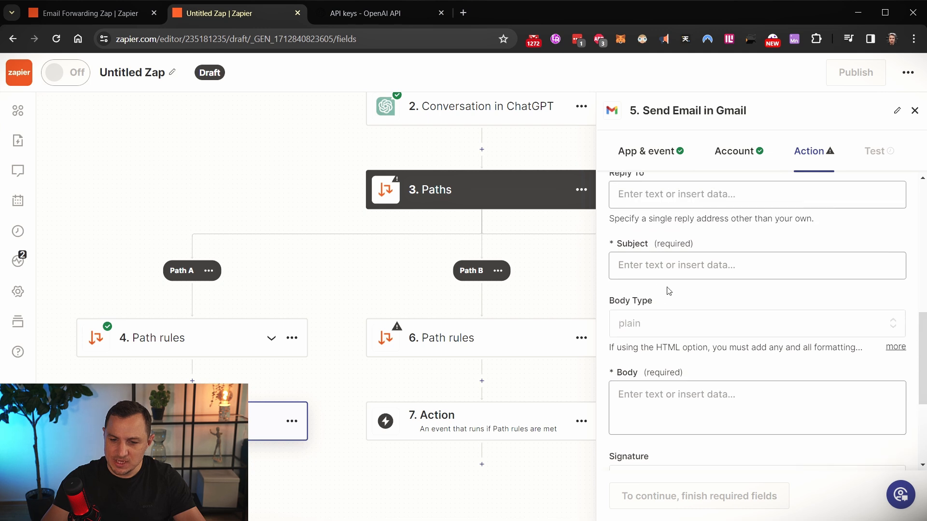
Set the Send Email action's subject to "FWD:" followed by the Subject field of the new Gmail email
{"action": "left_click", "coordinate": [646, 264]}
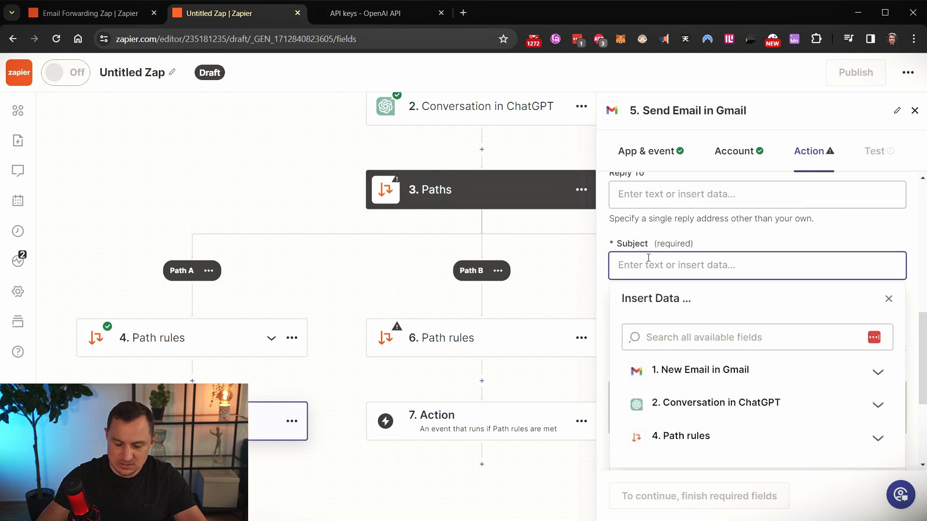
{"action": "type", "text": "FWD:"}
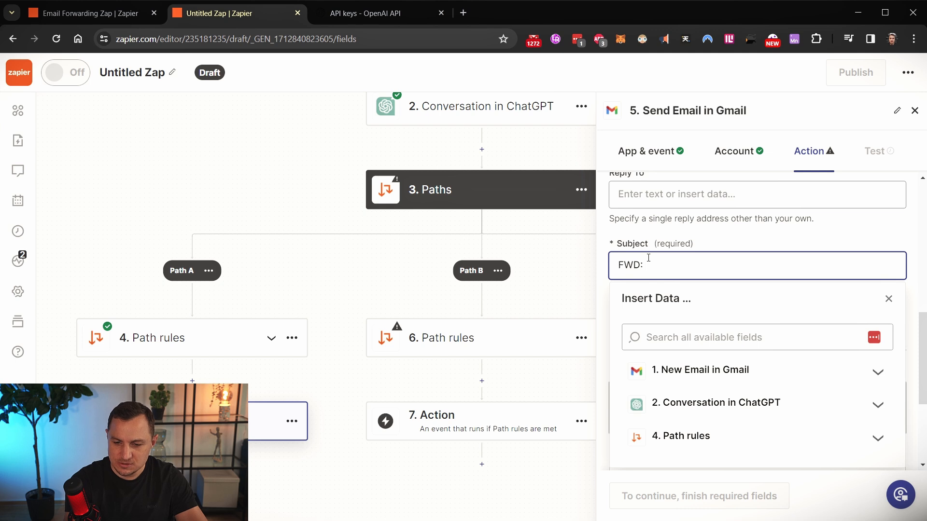
{"action": "left_click", "coordinate": [690, 374]}
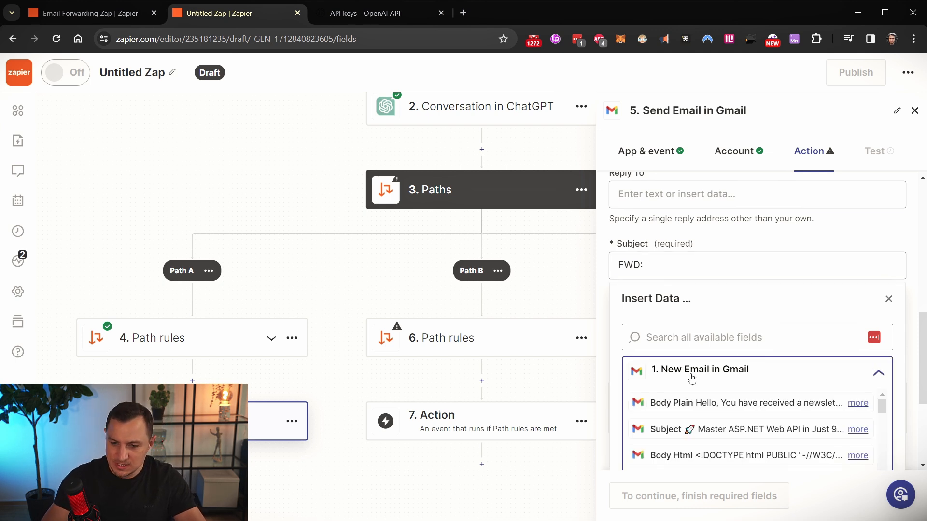
{"action": "left_click", "coordinate": [685, 429]}
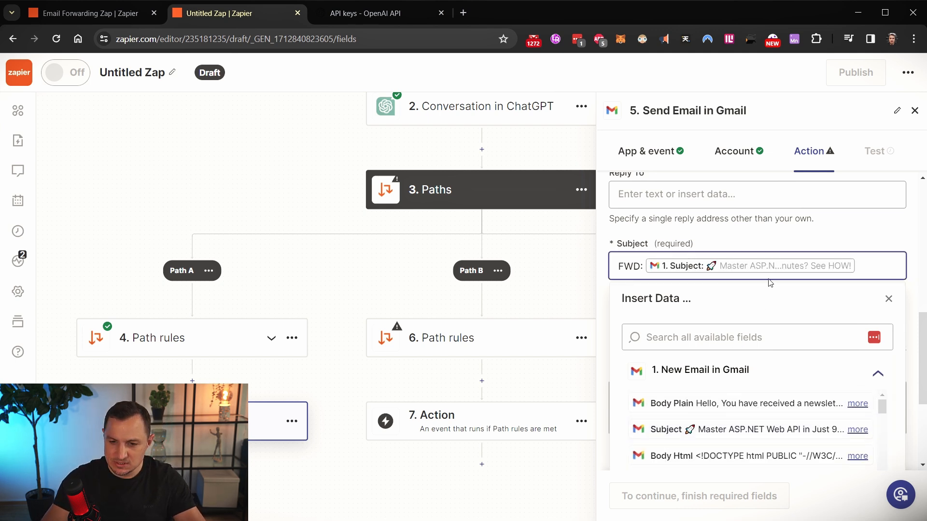
{"action": "left_click", "coordinate": [743, 242]}
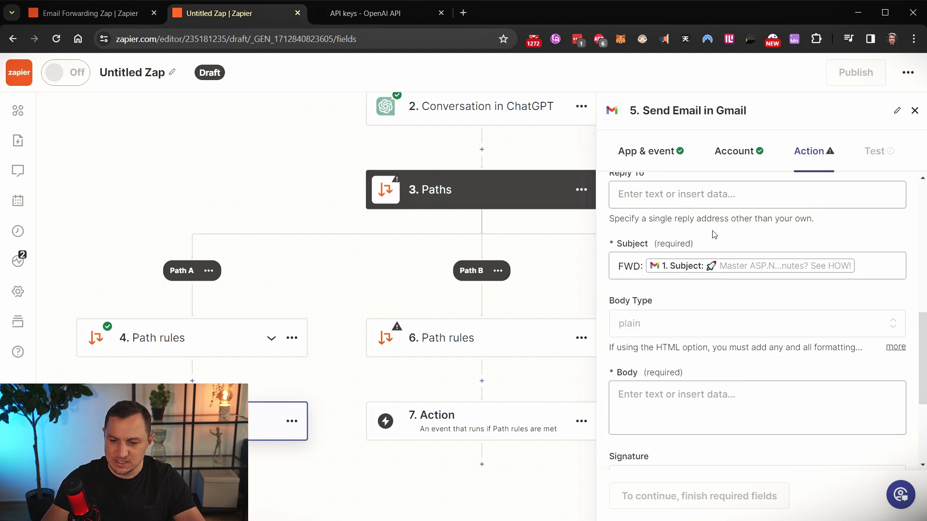
Write a body greeting the recipient by name, saying the forwarded email should be relevant to them, followed by the new Gmail email's Body Plain field
{"action": "left_click", "coordinate": [654, 404]}
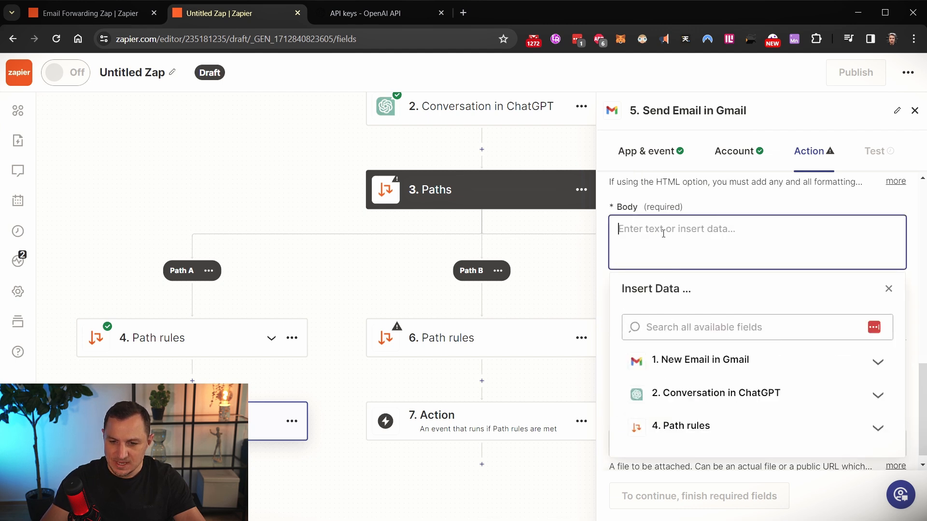
{"action": "type", "text": "Hi"}
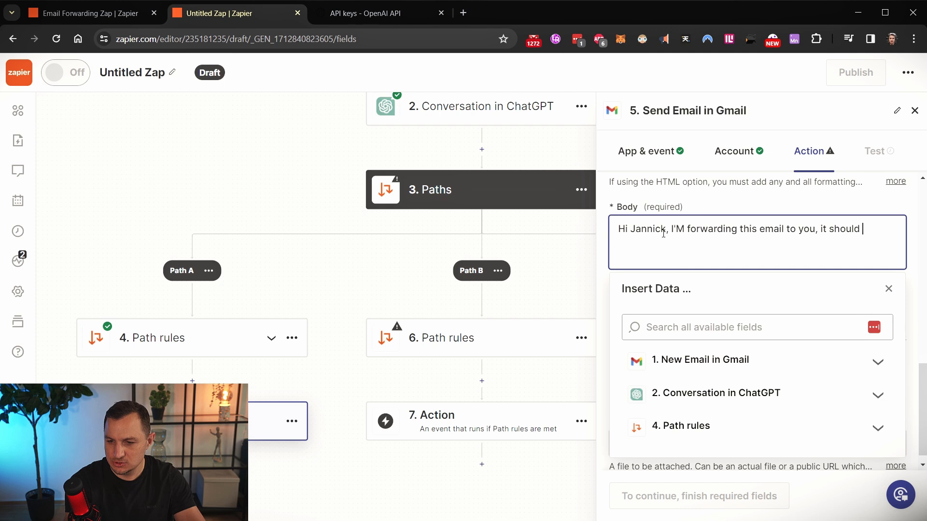
{"action": "type", "text": "elevant to you."}
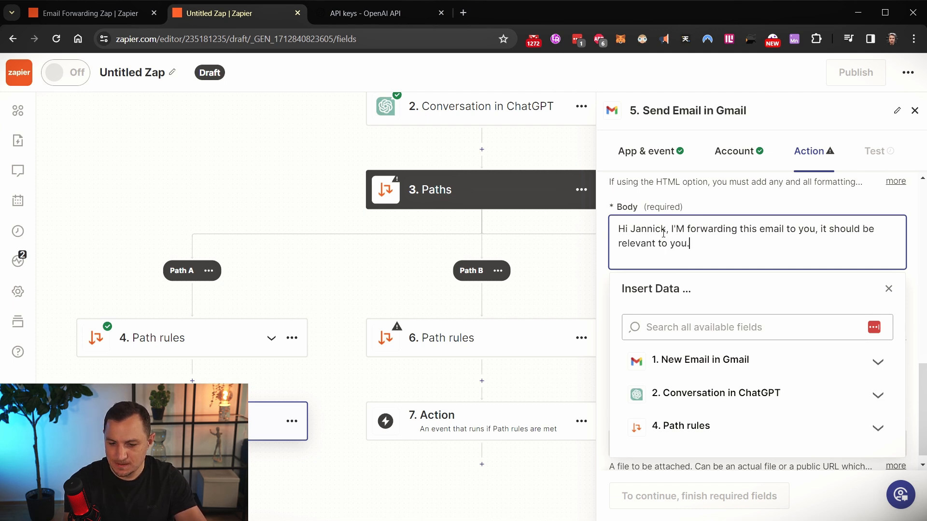
{"action": "left_click", "coordinate": [703, 360]}
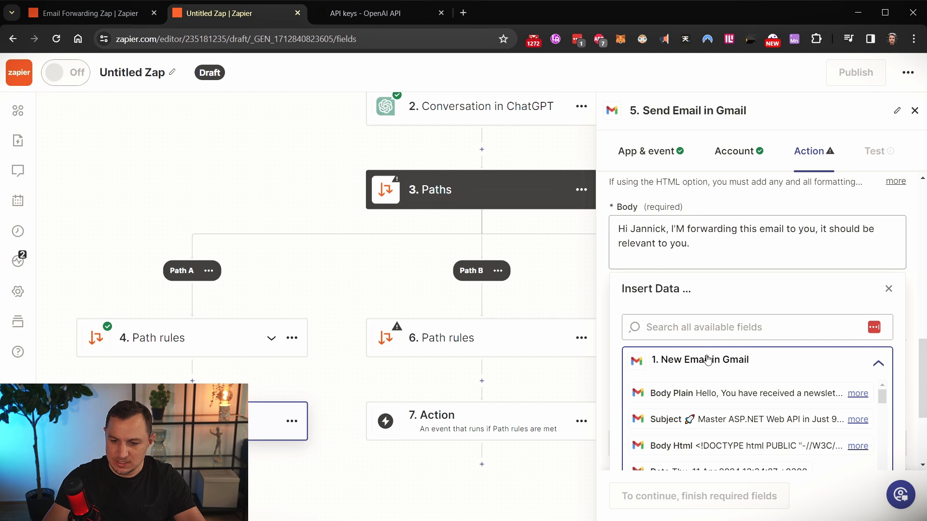
{"action": "left_click", "coordinate": [695, 397]}
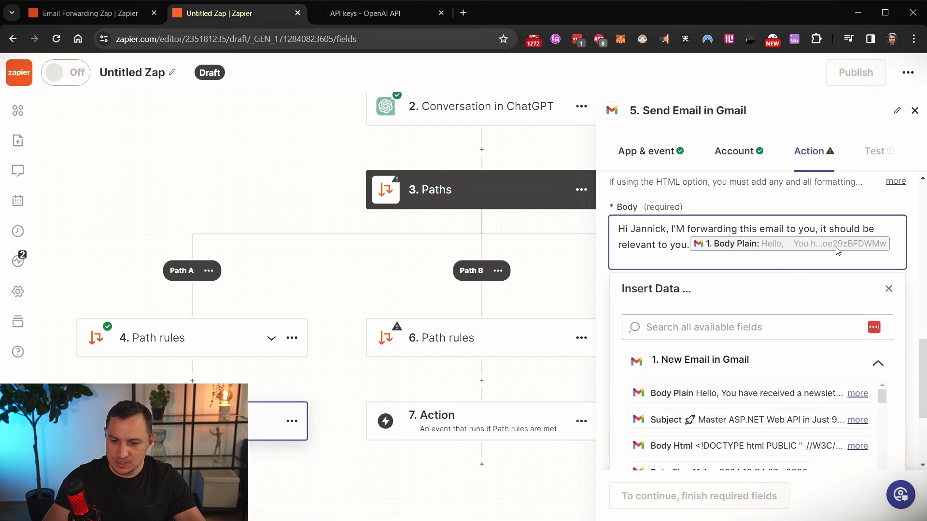
{"action": "left_click", "coordinate": [888, 289]}
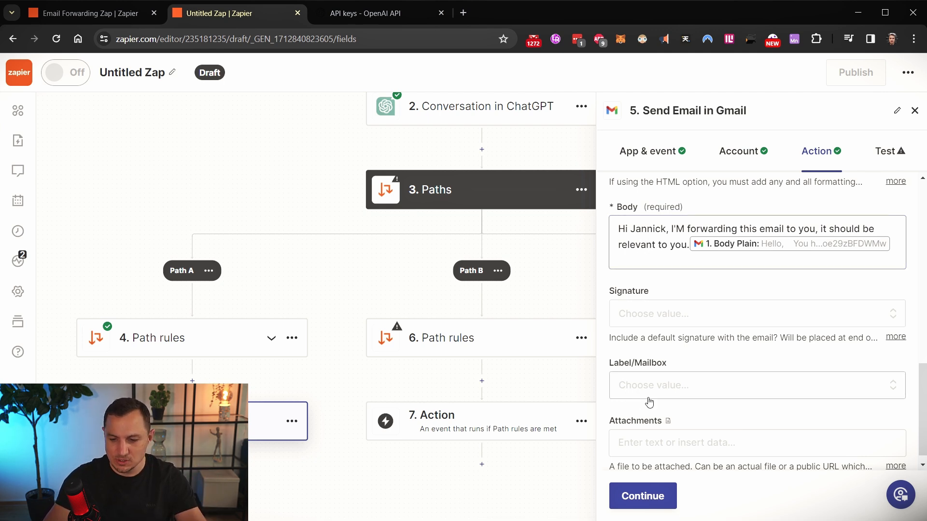
Continue past the optional fields, test Path A's Send Email step, and close its settings
{"action": "scroll", "coordinate": [655, 407], "scroll_direction": "down", "scroll_amount": 1}
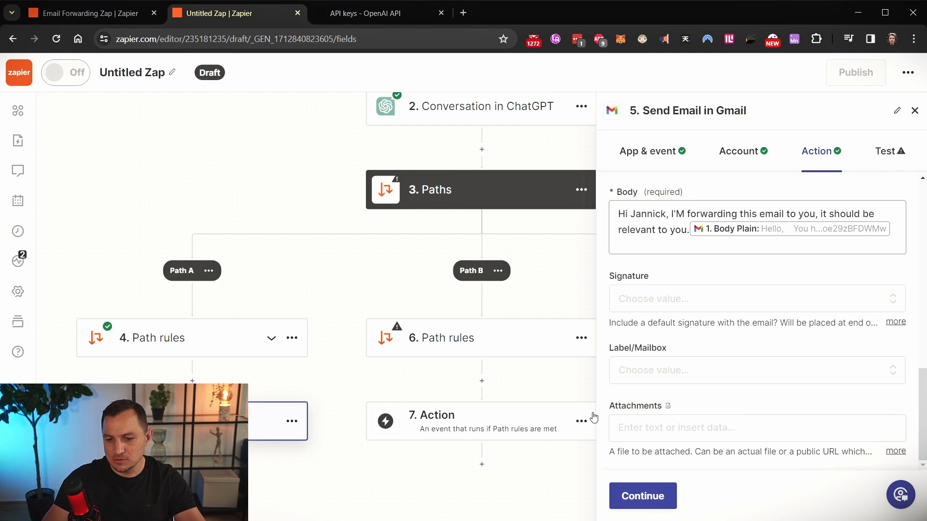
{"action": "left_click", "coordinate": [668, 496]}
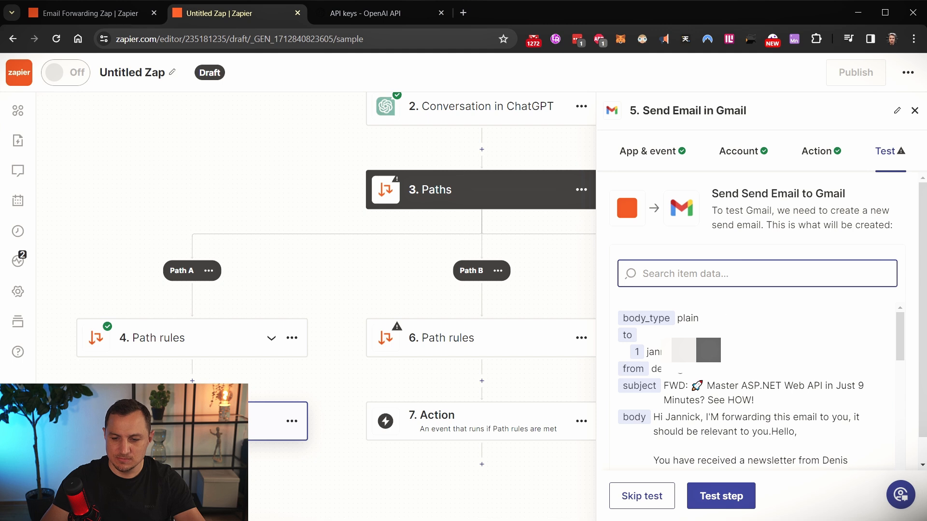
{"action": "left_click", "coordinate": [730, 503]}
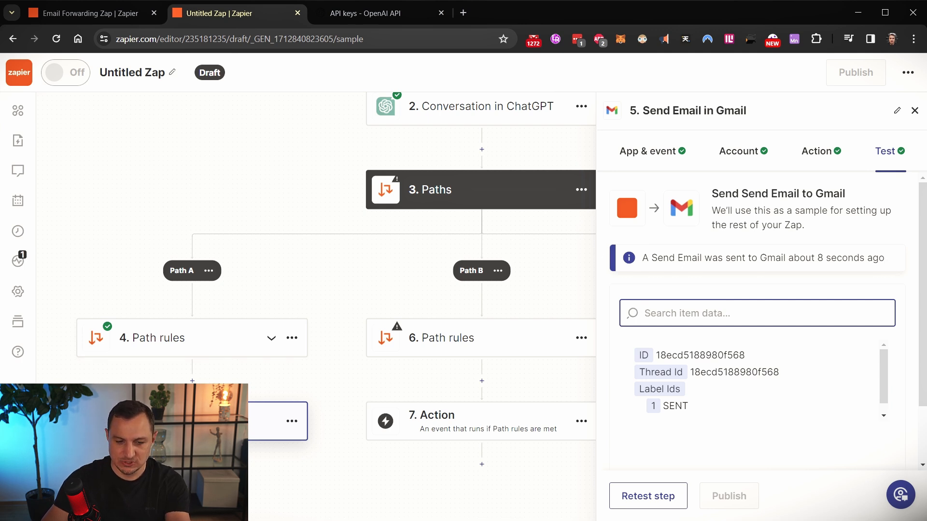
{"action": "left_click", "coordinate": [913, 111]}
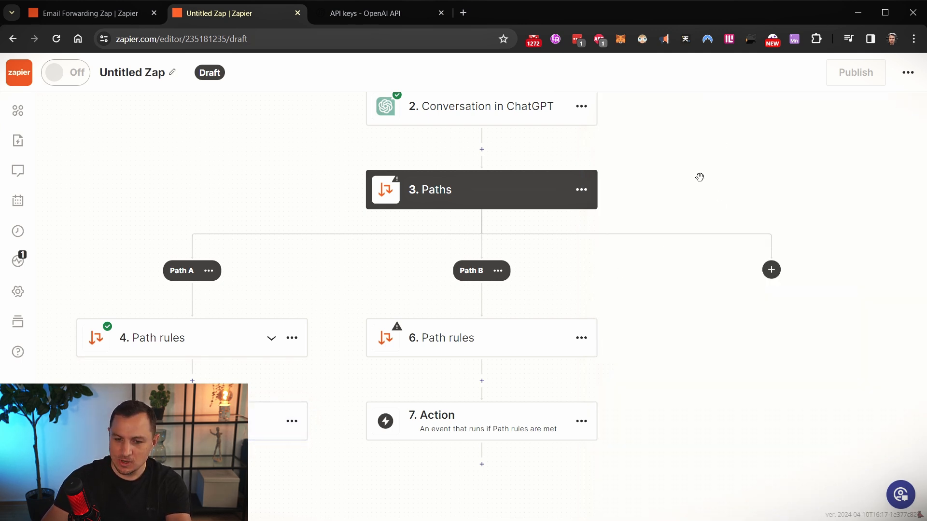
Choose the ChatGPT conversation's Reply as the field for Path B's rule
{"action": "left_click", "coordinate": [446, 344]}
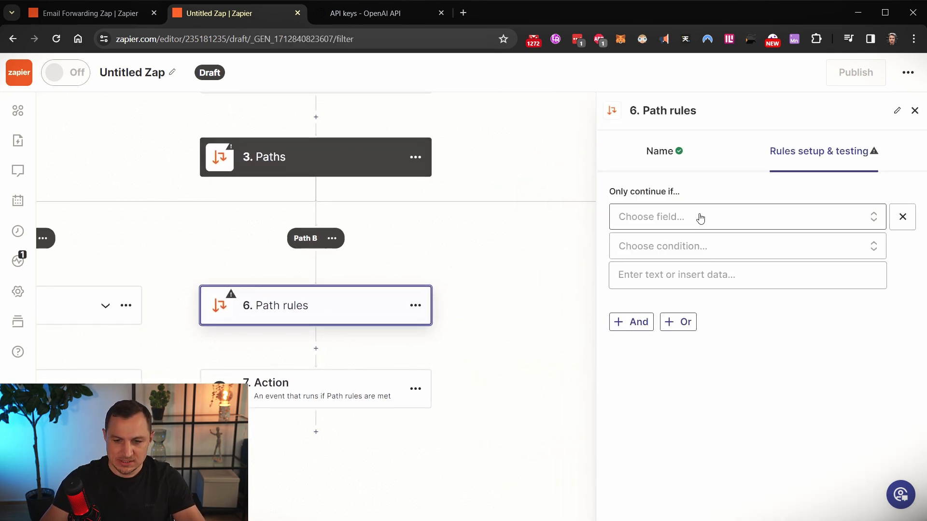
{"action": "left_click", "coordinate": [700, 218]}
{"action": "left_click", "coordinate": [683, 355]}
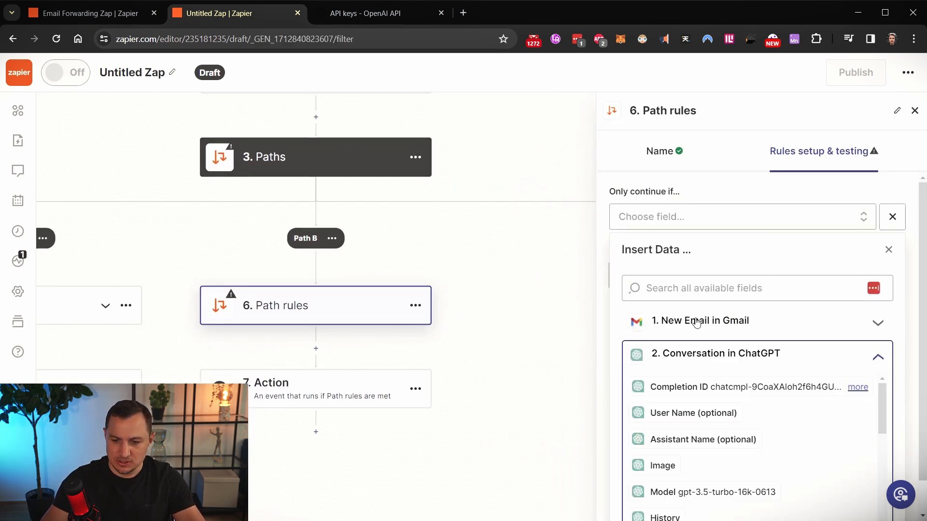
{"action": "scroll", "coordinate": [704, 436], "scroll_direction": "down", "scroll_amount": 4}
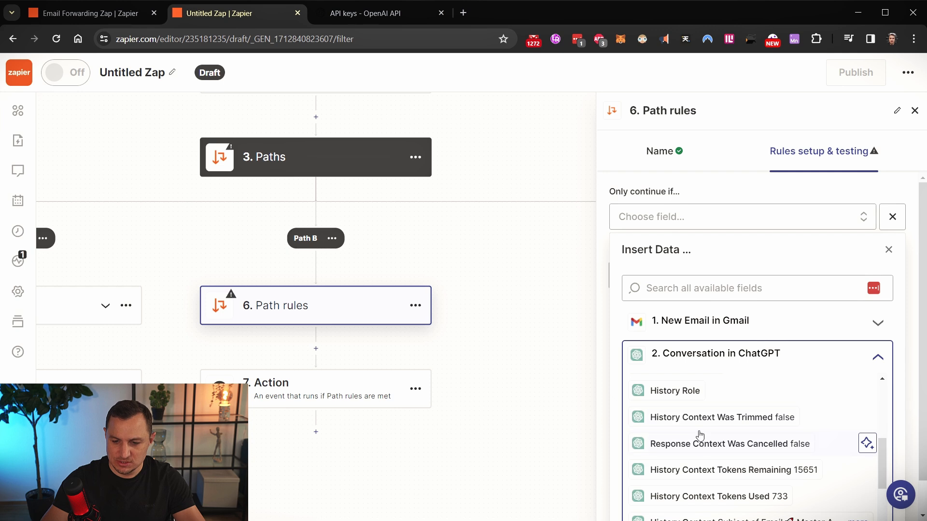
{"action": "scroll", "coordinate": [711, 463], "scroll_direction": "down", "scroll_amount": 5}
{"action": "left_click", "coordinate": [658, 498]}
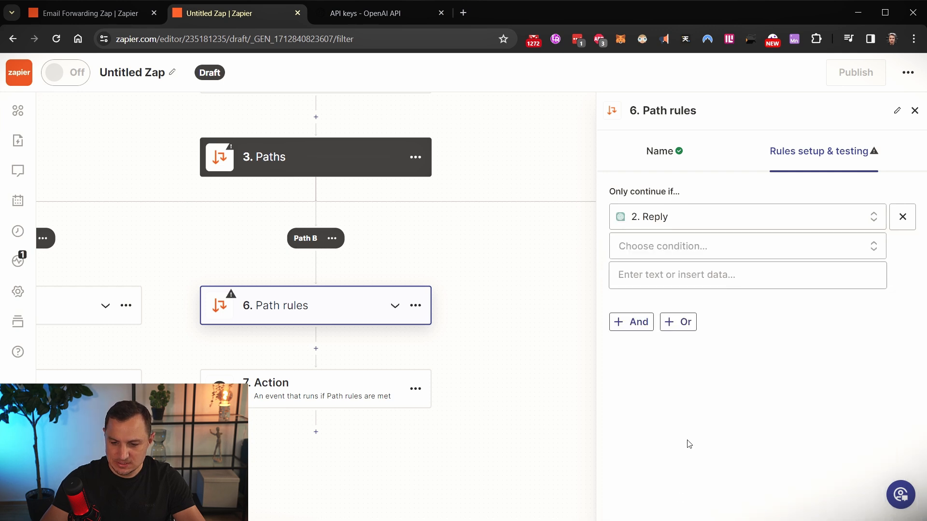
Set Path B's rule condition to (Text) Exactly matches with the value "sponsor"
{"action": "left_click", "coordinate": [647, 250]}
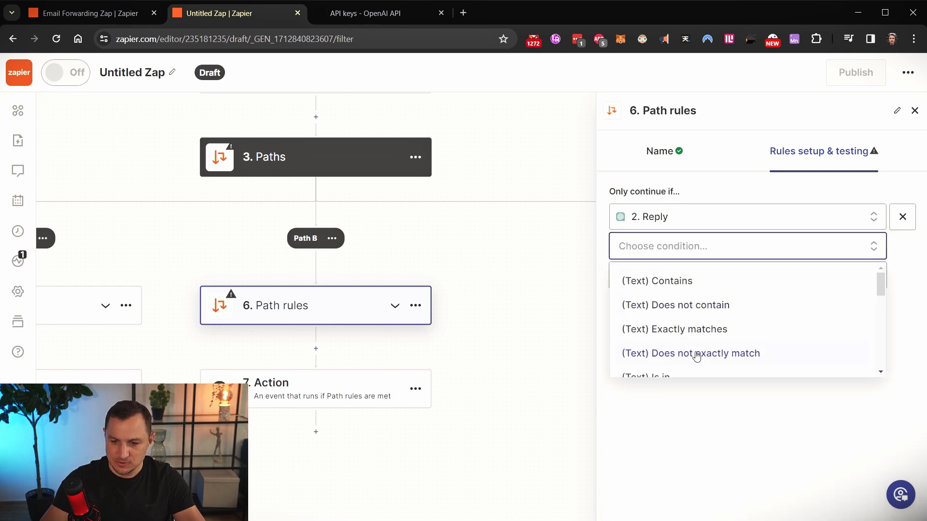
{"action": "scroll", "coordinate": [697, 325], "scroll_direction": "down", "scroll_amount": 1}
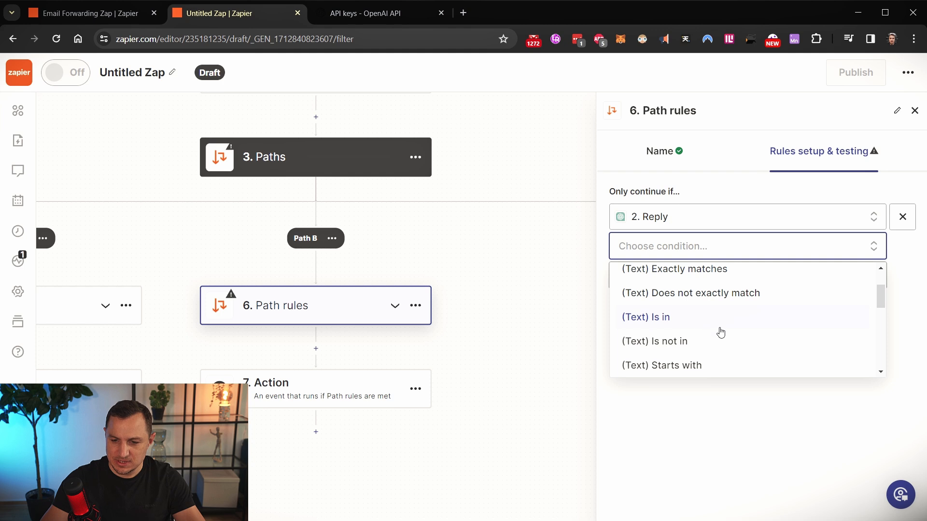
{"action": "scroll", "coordinate": [688, 305], "scroll_direction": "up", "scroll_amount": 1}
{"action": "left_click", "coordinate": [690, 333]}
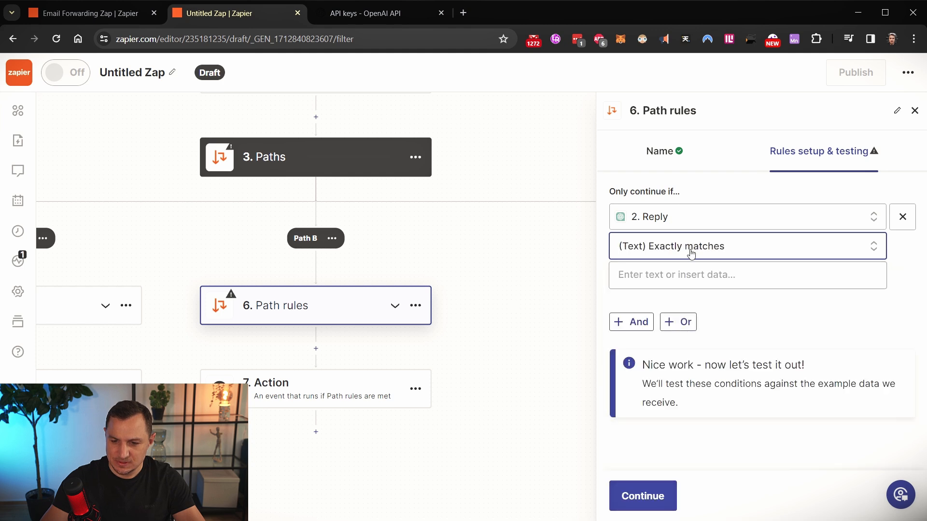
{"action": "left_click", "coordinate": [690, 274]}
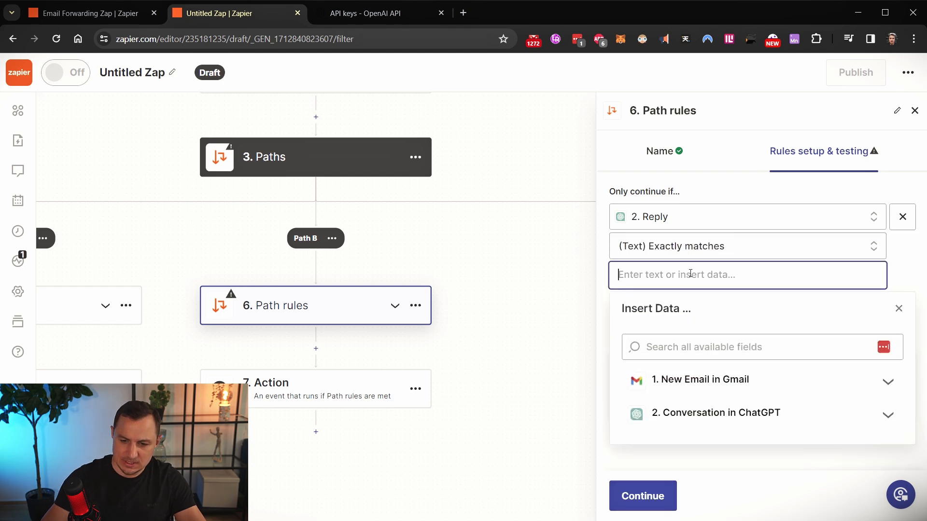
{"action": "type", "text": "sponsor"}
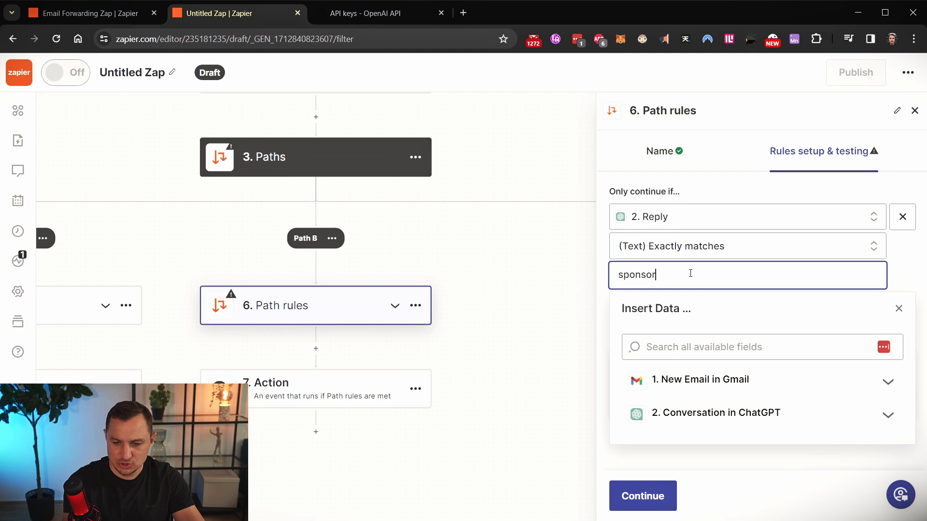
{"action": "left_click", "coordinate": [526, 241]}
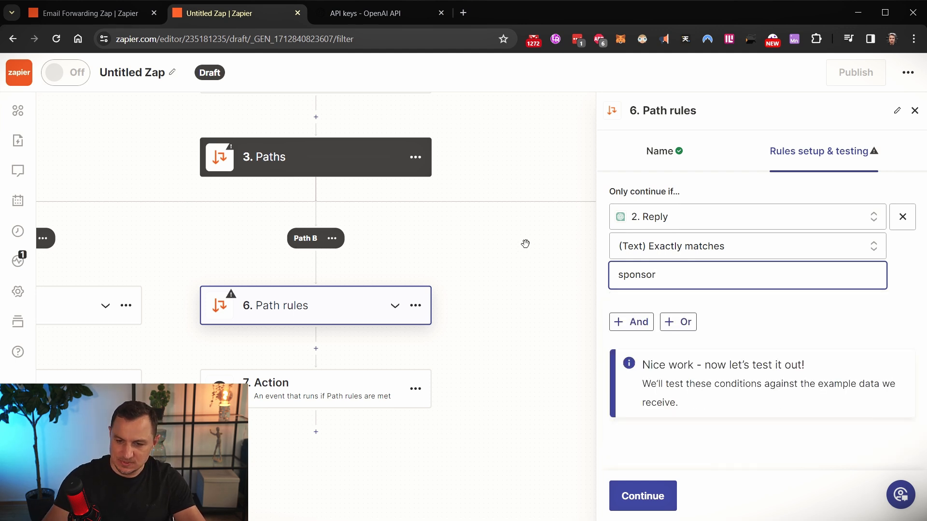
Check the wording of the "sponsor" category in the ChatGPT step's User Message
{"action": "scroll", "coordinate": [379, 213], "scroll_direction": "up", "scroll_amount": 1}
{"action": "left_click", "coordinate": [311, 137]}
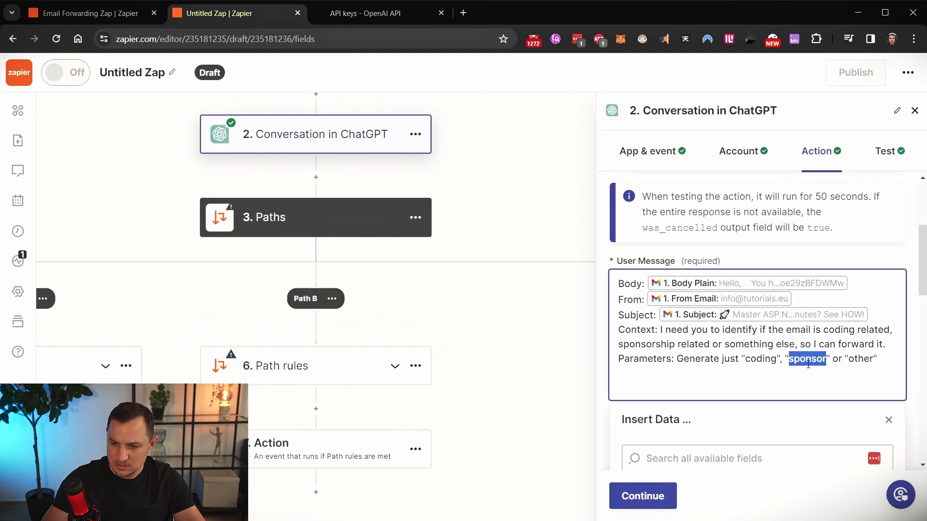
{"action": "left_click", "coordinate": [913, 110]}
Return to Path B's rules and test the sponsor rule against the sample data
{"action": "left_click", "coordinate": [313, 368]}
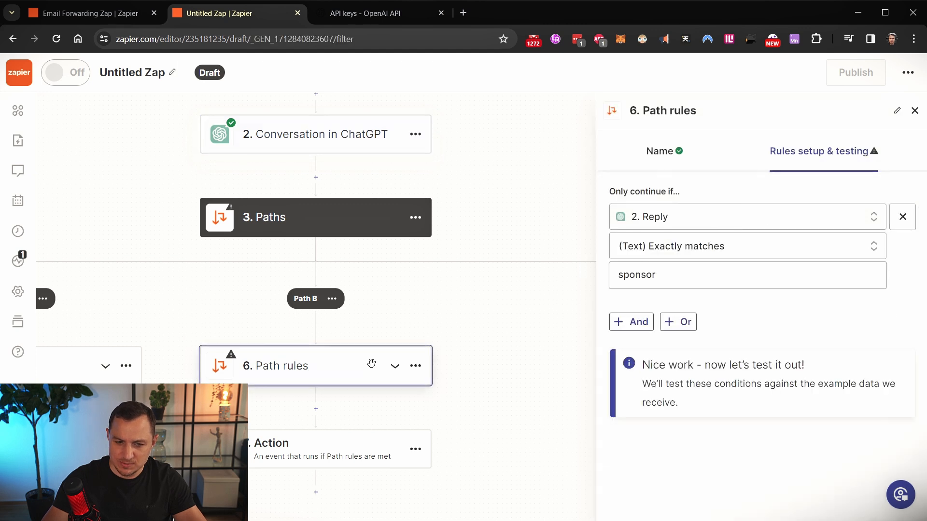
{"action": "left_click", "coordinate": [685, 275]}
{"action": "left_click", "coordinate": [553, 277]}
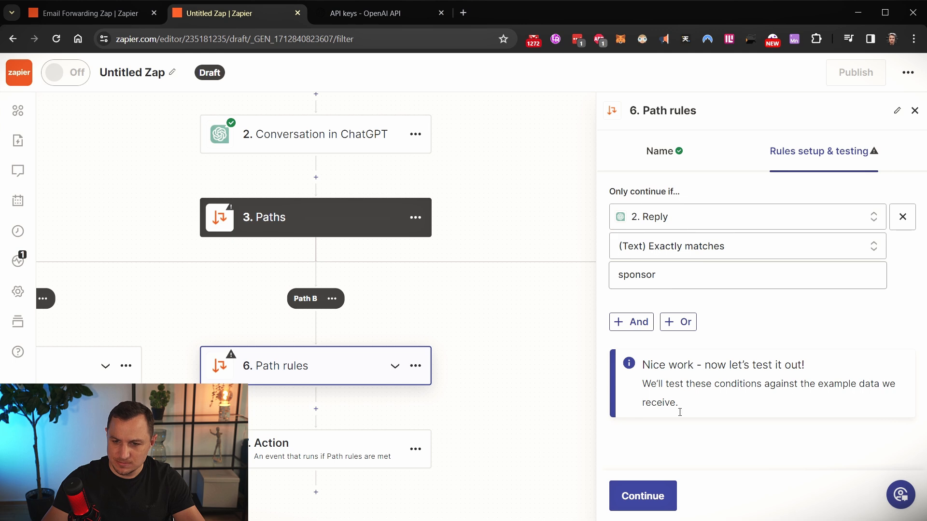
{"action": "left_click", "coordinate": [658, 506]}
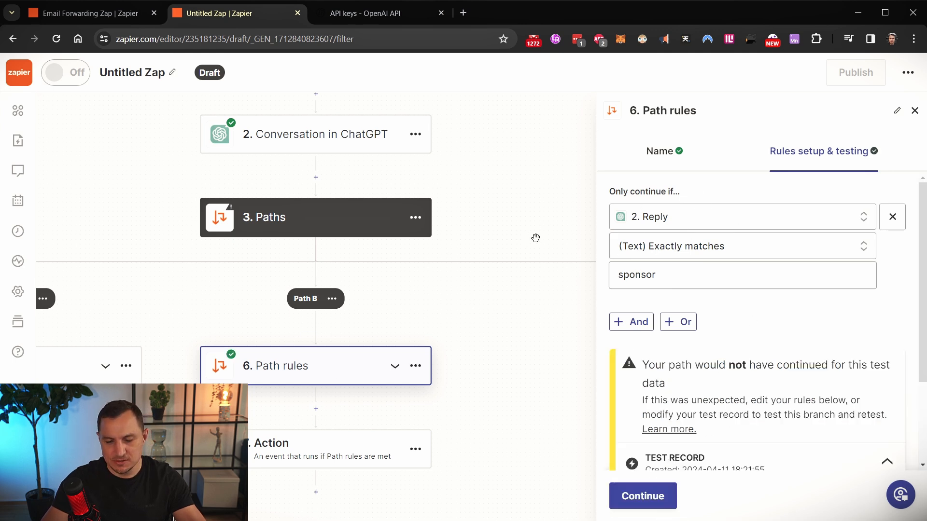
Set Path B's action to Gmail with the Send Email event, check the connected account, and open the action's fields
{"action": "left_click", "coordinate": [659, 509]}
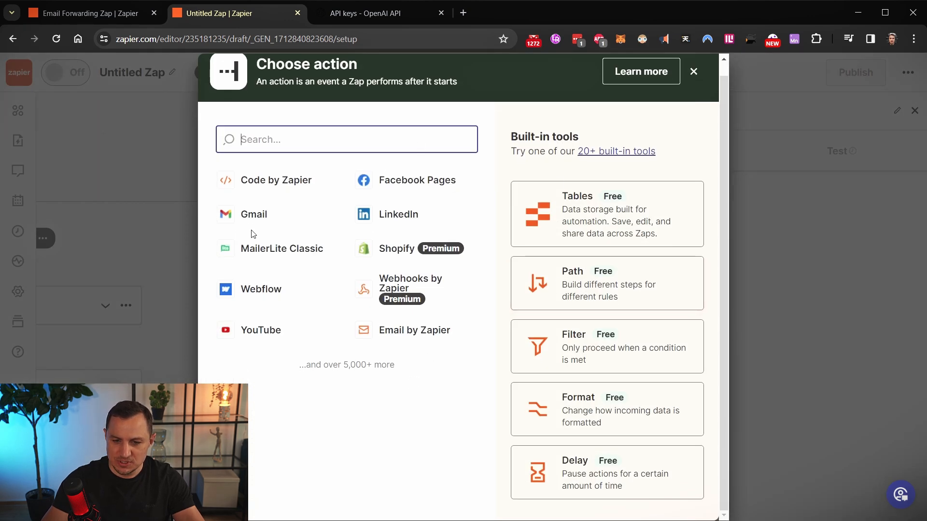
{"action": "left_click", "coordinate": [252, 217]}
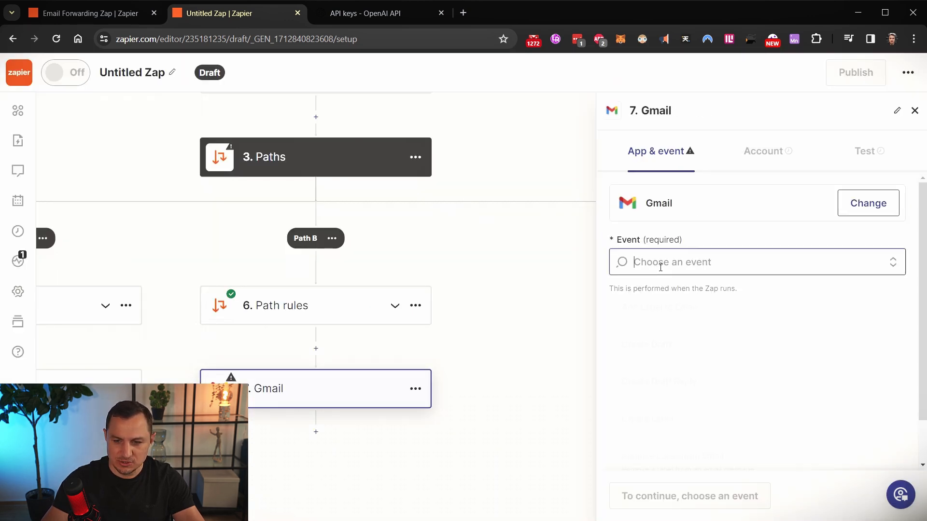
{"action": "left_click", "coordinate": [654, 262]}
{"action": "scroll", "coordinate": [661, 396], "scroll_direction": "down", "scroll_amount": 3}
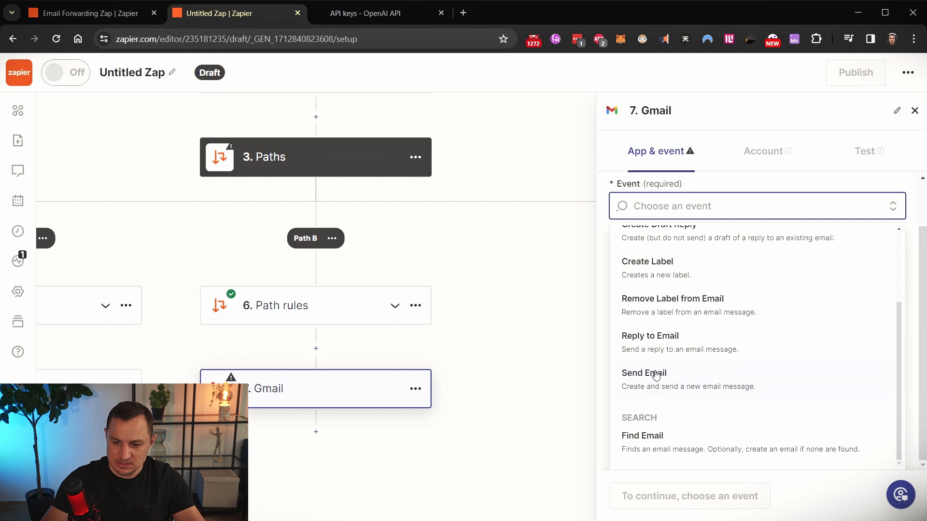
{"action": "left_click", "coordinate": [655, 376]}
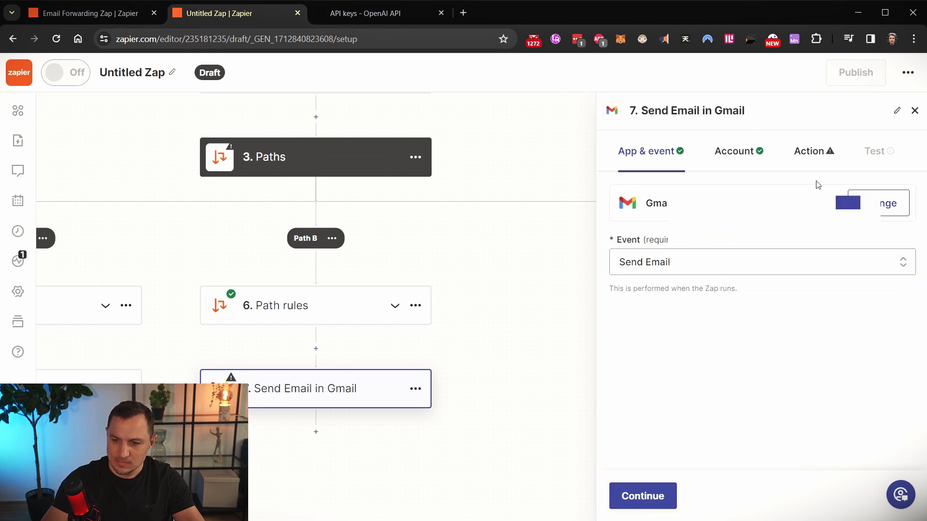
{"action": "left_click", "coordinate": [737, 153]}
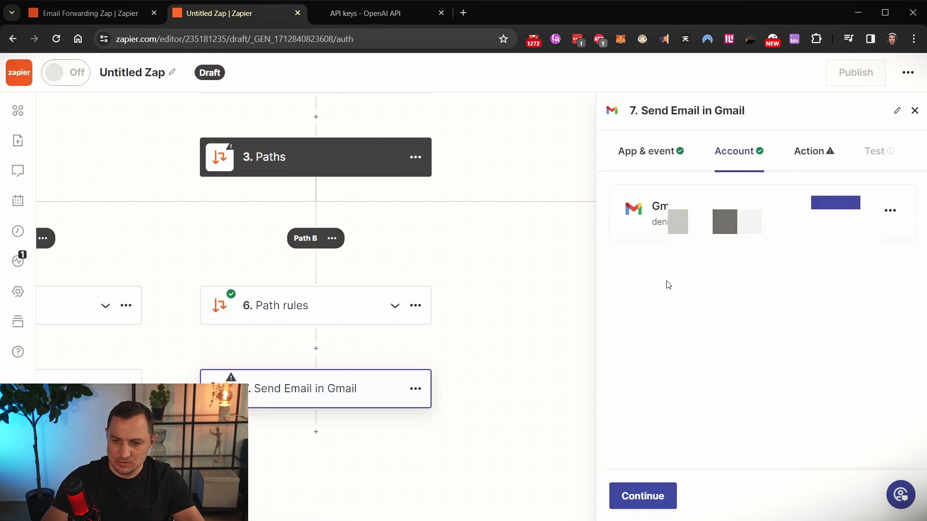
{"action": "left_click", "coordinate": [813, 154]}
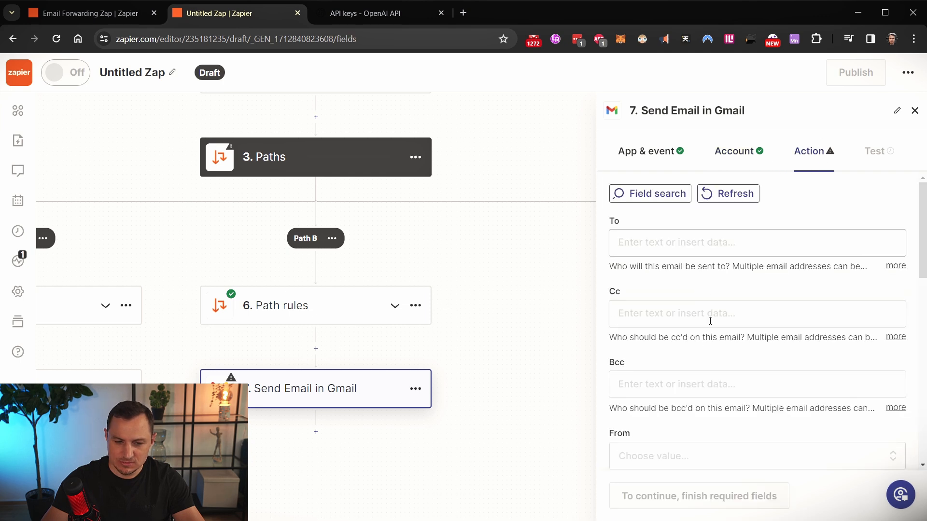
Enter the sponsor contact's e-mail address as the recipient of Path B's email
{"action": "left_click", "coordinate": [676, 240]}
{"action": "type", "text": "li"}
{"action": "left_click_drag", "start_coordinate": [676, 240], "coordinate": [600, 247]}
{"action": "type", "text": "li"}
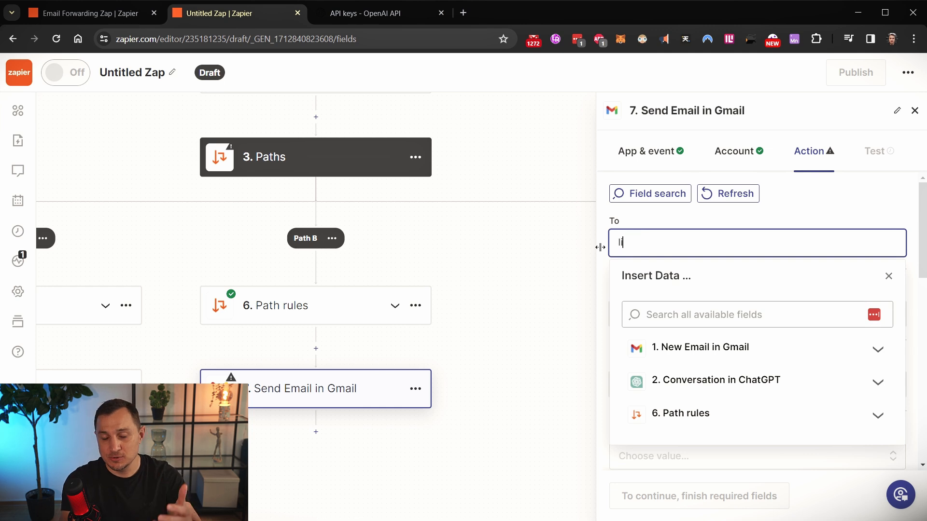
{"action": "type", "text": "z"}
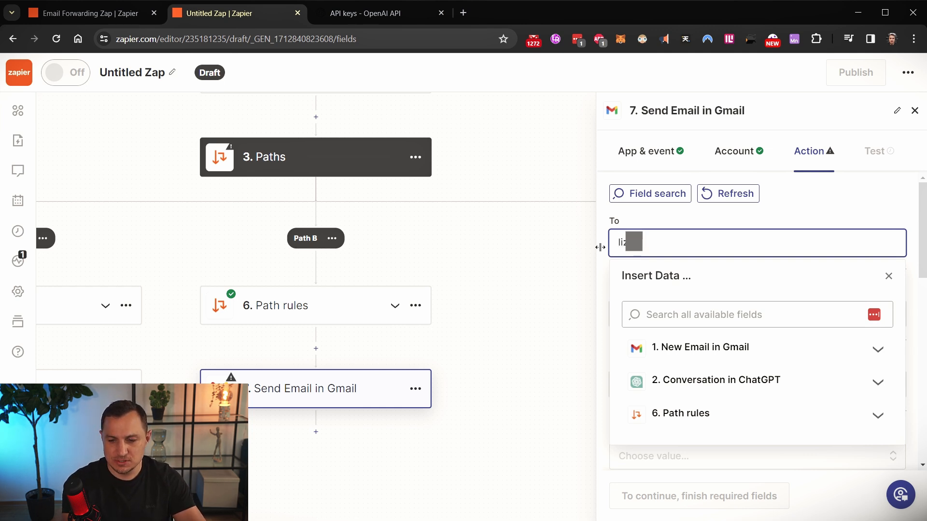
Choose the connected Gmail account's own address as the sender of Path B's email
{"action": "scroll", "coordinate": [717, 289], "scroll_direction": "down", "scroll_amount": 4}
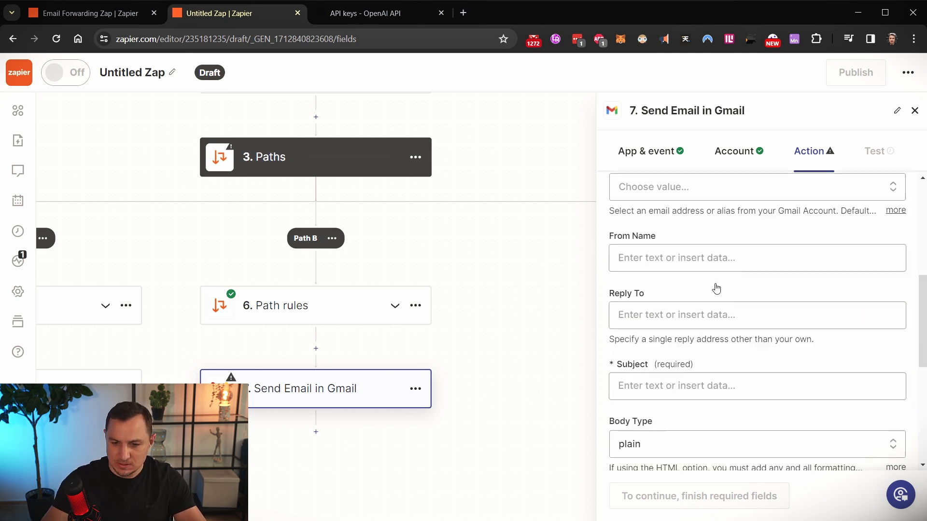
{"action": "scroll", "coordinate": [710, 277], "scroll_direction": "up", "scroll_amount": 1}
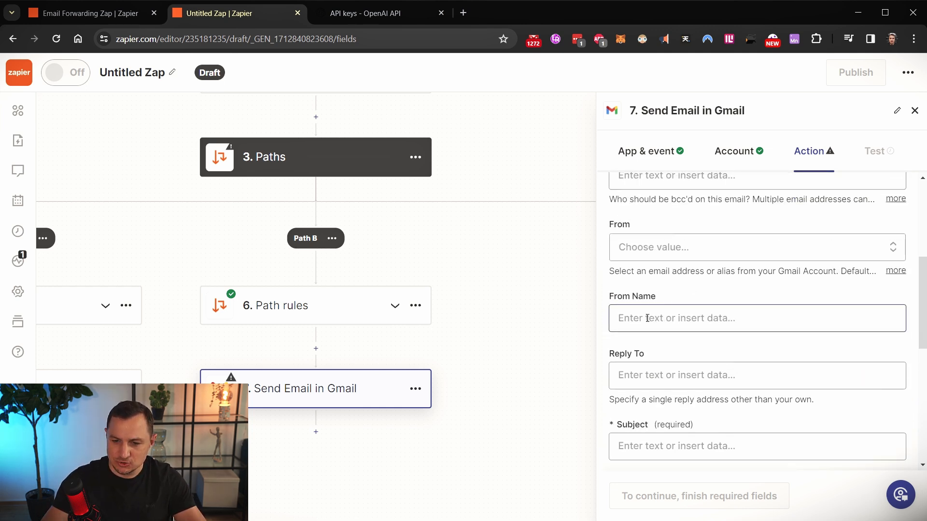
{"action": "scroll", "coordinate": [651, 314], "scroll_direction": "up", "scroll_amount": 3}
{"action": "left_click", "coordinate": [659, 365]}
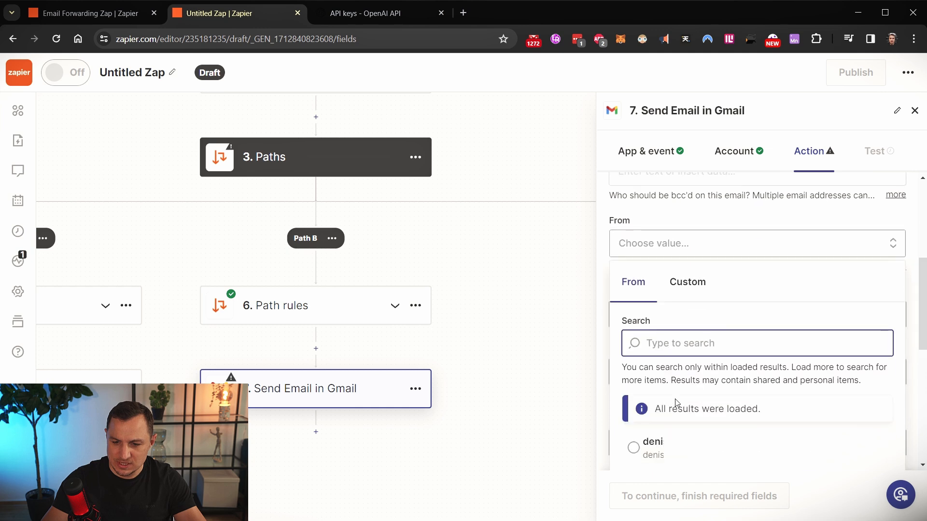
{"action": "left_click", "coordinate": [643, 447]}
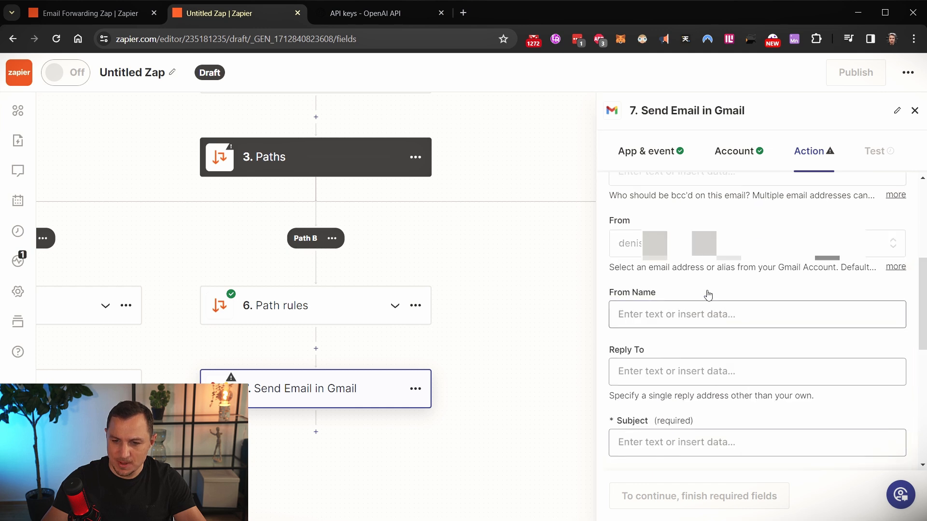
Compose the email's subject from "FWD:" followed by the Subject data of the New Email in Gmail step
{"action": "scroll", "coordinate": [732, 352], "scroll_direction": "down", "scroll_amount": 1}
{"action": "scroll", "coordinate": [747, 323], "scroll_direction": "down", "scroll_amount": 3}
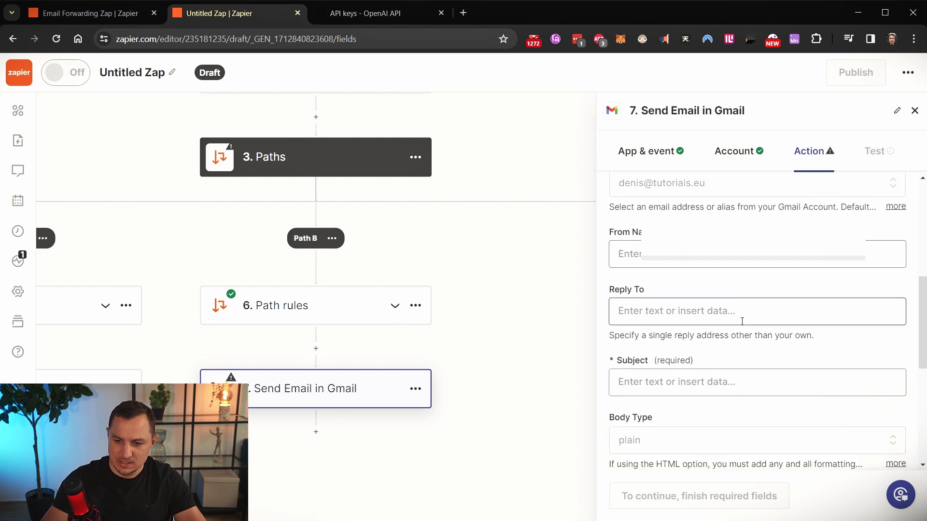
{"action": "left_click", "coordinate": [686, 325]}
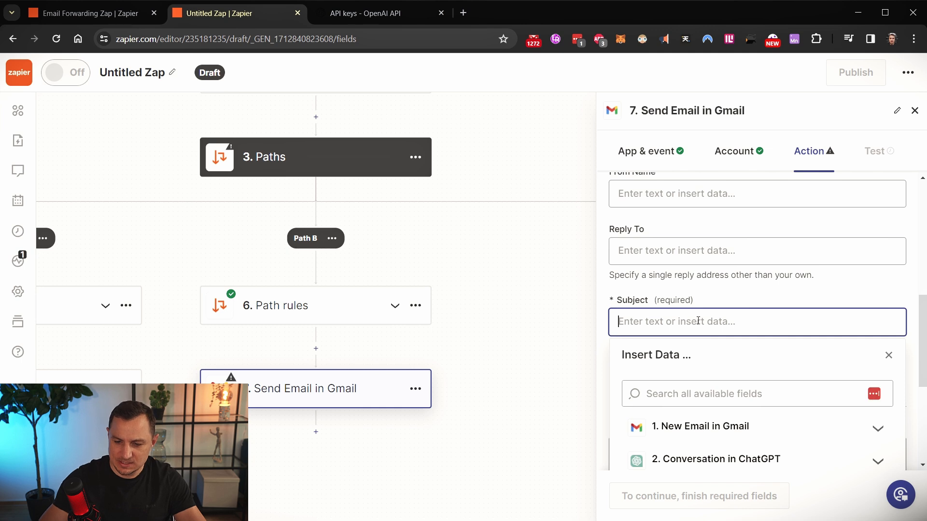
{"action": "type", "text": "FWD:"}
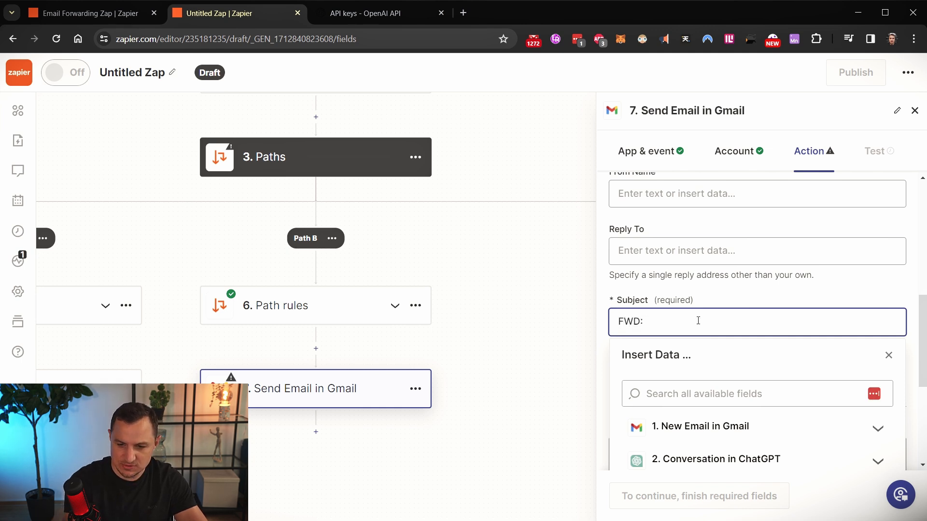
{"action": "left_click", "coordinate": [741, 424]}
{"action": "scroll", "coordinate": [739, 356], "scroll_direction": "down", "scroll_amount": 3}
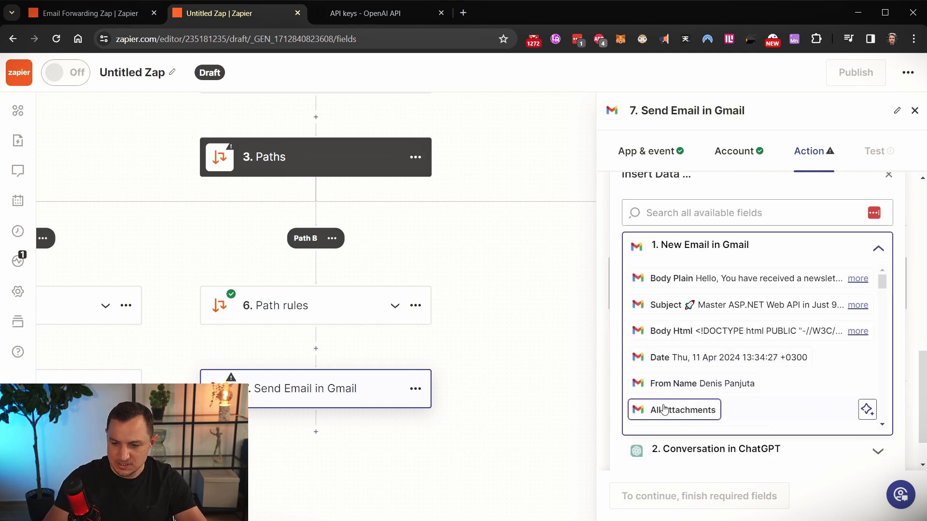
{"action": "left_click", "coordinate": [675, 305]}
{"action": "scroll", "coordinate": [679, 337], "scroll_direction": "down", "scroll_amount": 2}
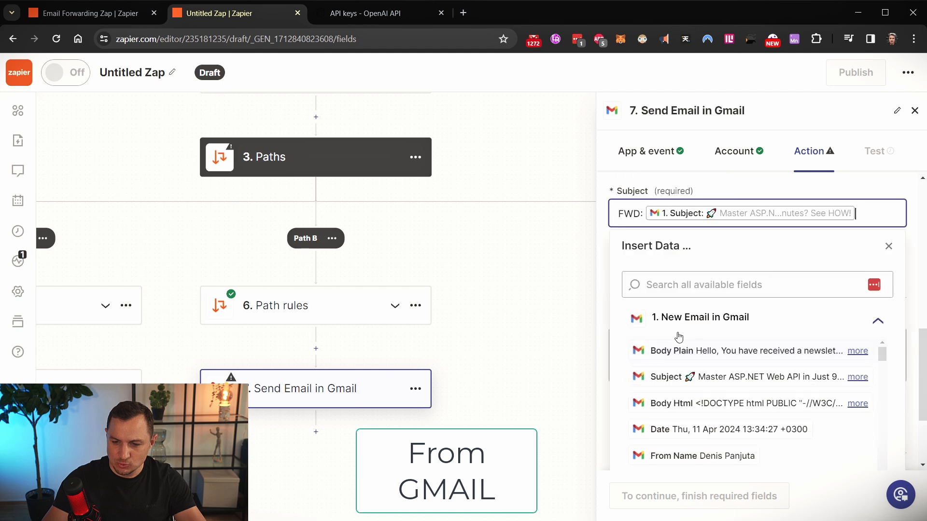
{"action": "left_click", "coordinate": [889, 235]}
Write a body greeting the recipient by name with "this email should be relevant for you", followed by the original email's Body Plain data
{"action": "left_click", "coordinate": [668, 332]}
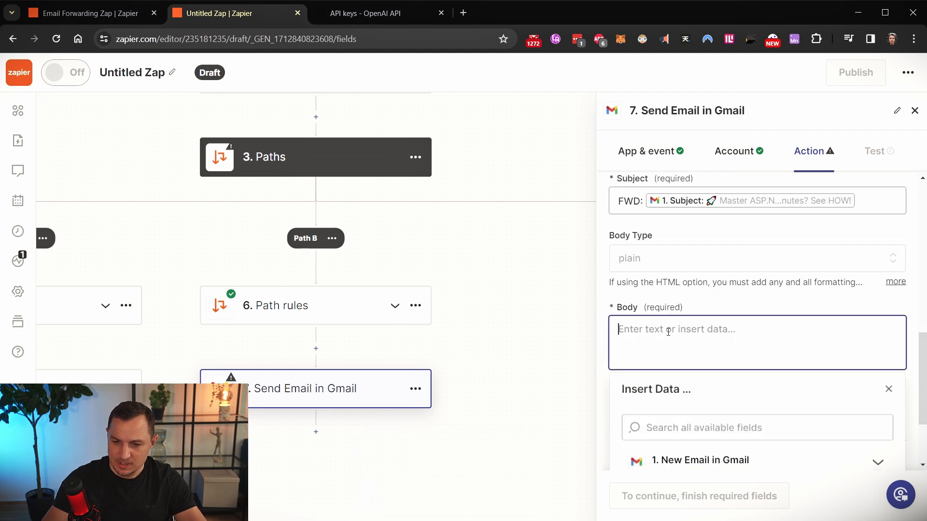
{"action": "type", "text": "He"}
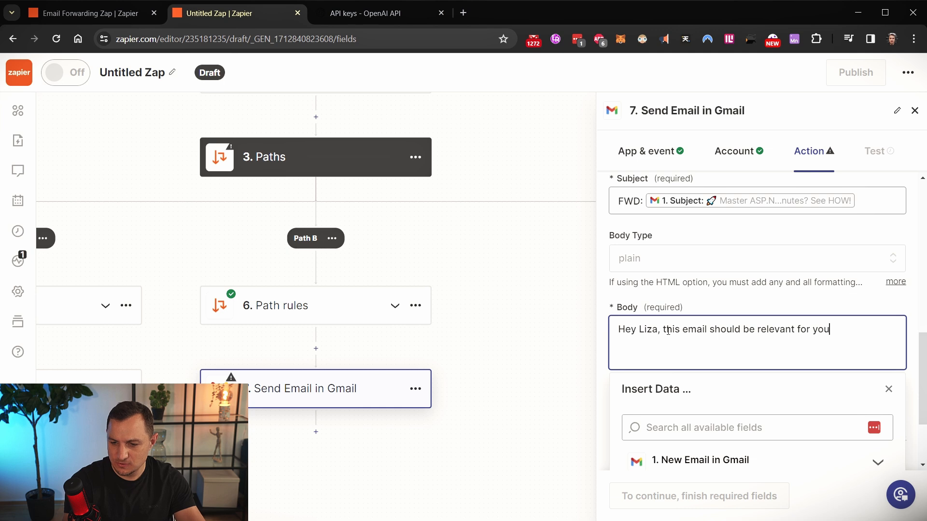
{"action": "scroll", "coordinate": [702, 381], "scroll_direction": "down", "scroll_amount": 3}
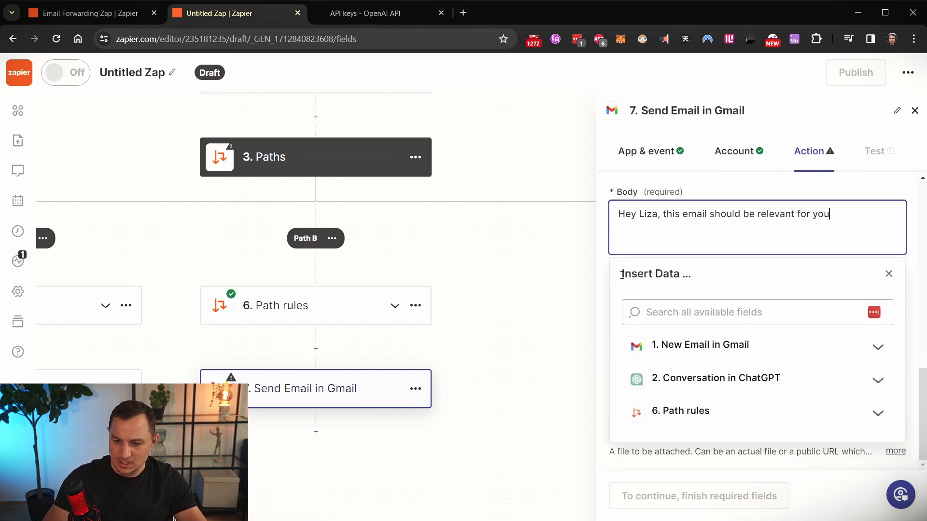
{"action": "left_click", "coordinate": [691, 347]}
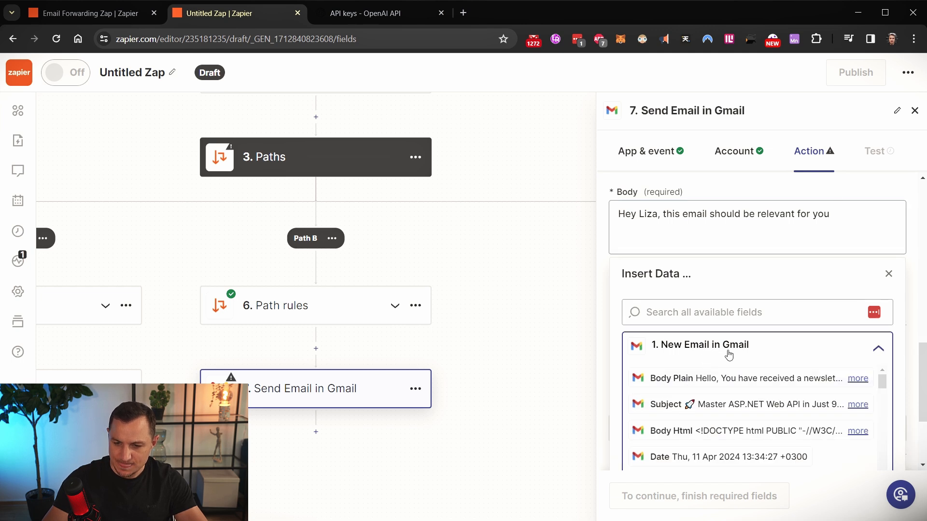
{"action": "left_click", "coordinate": [672, 379]}
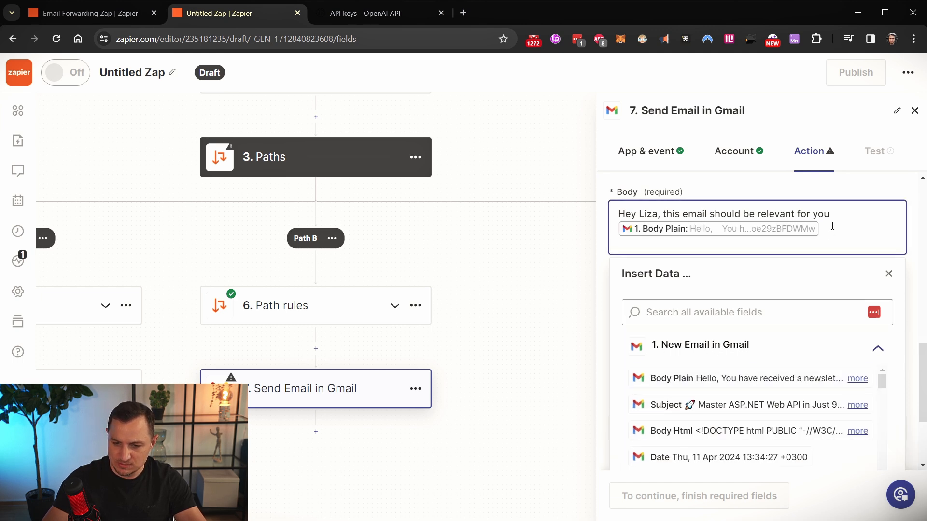
{"action": "left_click", "coordinate": [889, 273]}
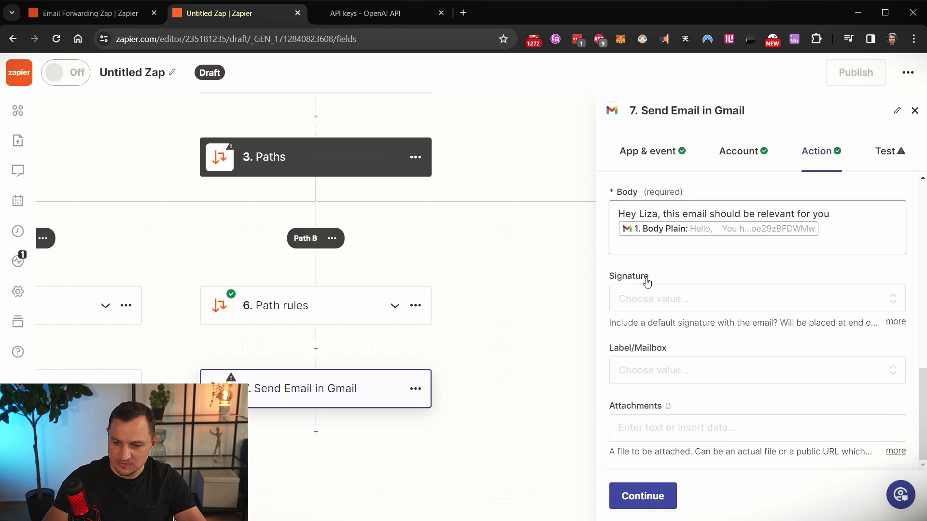
Test Path B's Send Email step, publish the Zap, and dismiss the publishing notices and survey
{"action": "left_click", "coordinate": [656, 496]}
{"action": "left_click", "coordinate": [727, 507]}
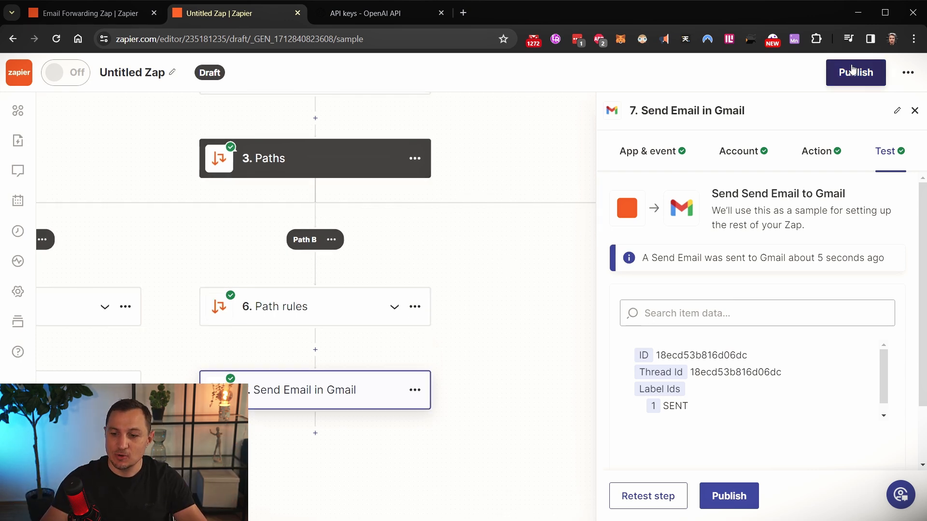
{"action": "left_click", "coordinate": [853, 71]}
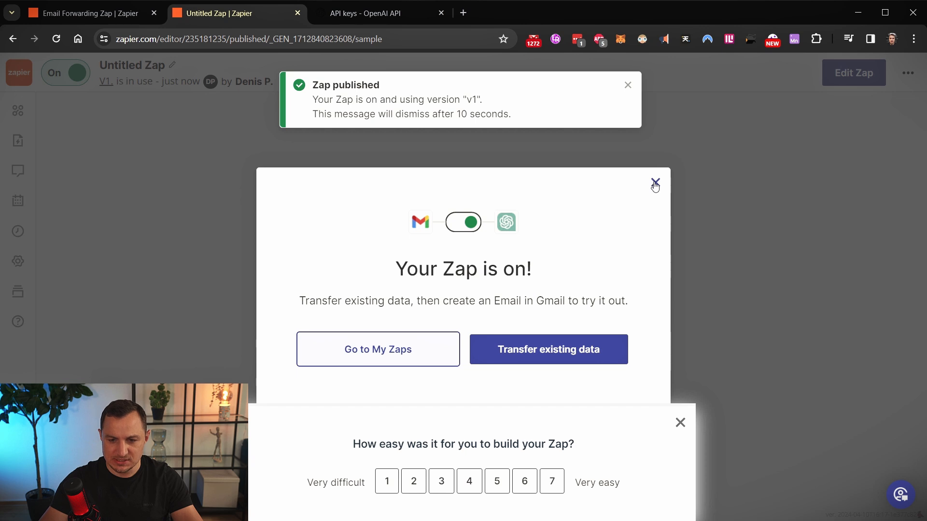
{"action": "left_click", "coordinate": [655, 183]}
{"action": "left_click", "coordinate": [624, 87]}
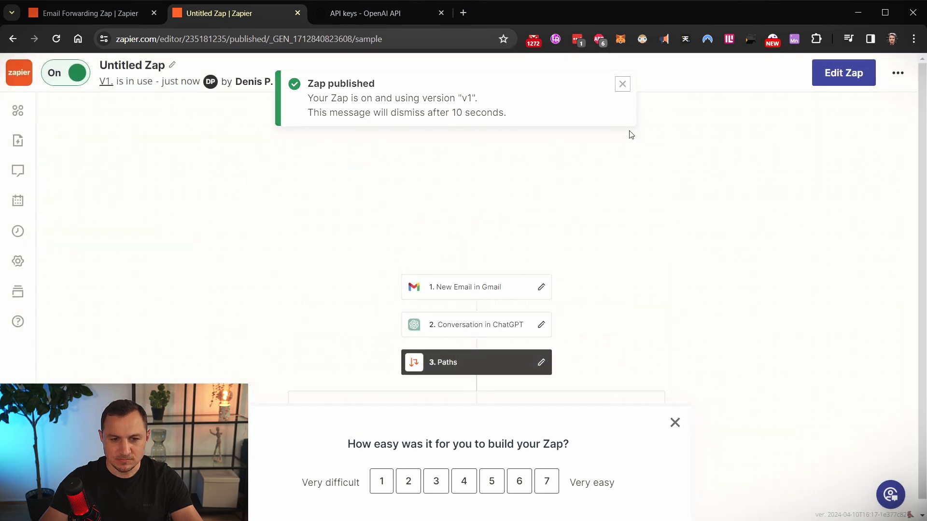
{"action": "left_click", "coordinate": [674, 422]}
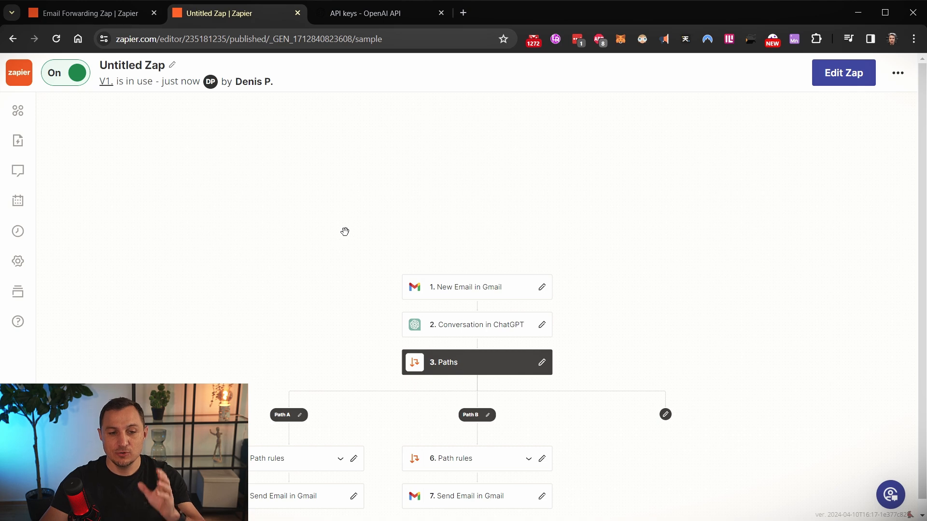
Switch the published Zap off and go to the existing Email Forwarding Zap
{"action": "left_click", "coordinate": [65, 79]}
{"action": "left_click", "coordinate": [94, 13]}
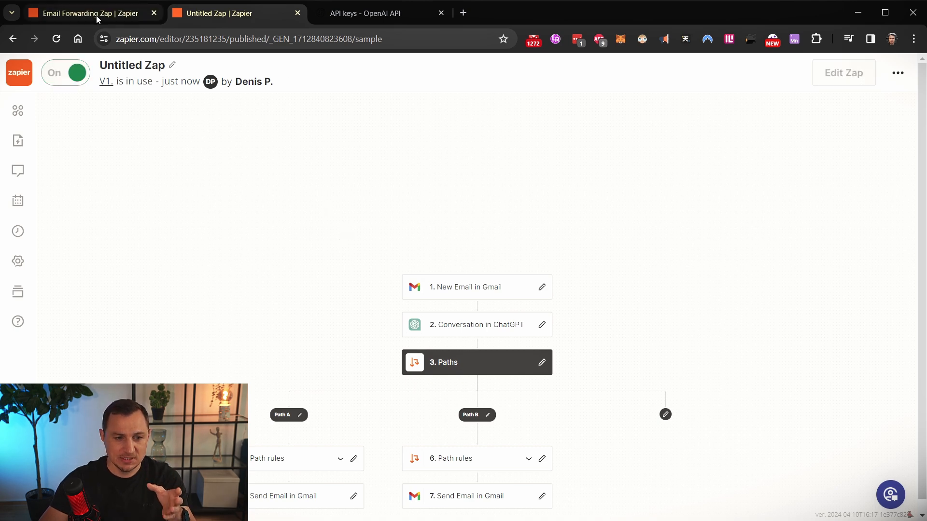
{"action": "left_click", "coordinate": [914, 109]}
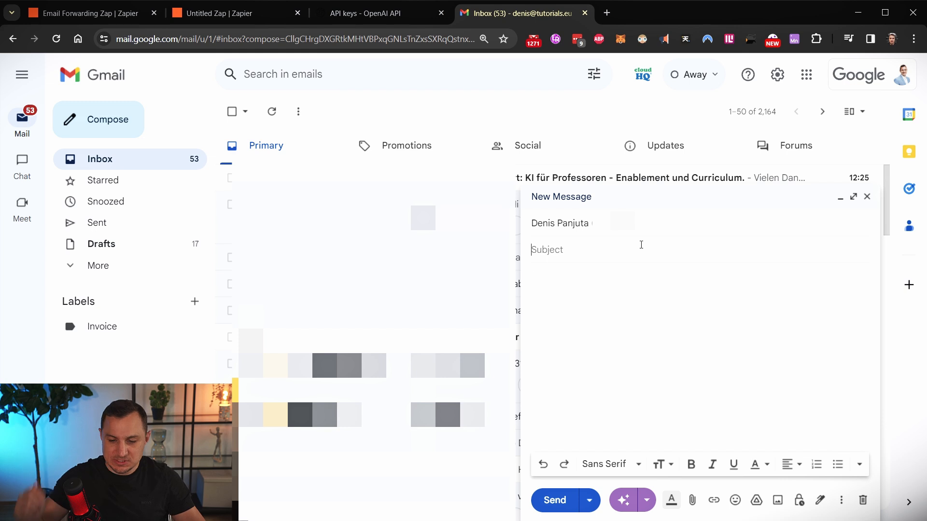
Send a test email with subject "coding coding coding" and body "what do you think about coding?!", and check the Sent folder
{"action": "type", "text": "coding coding coding"}
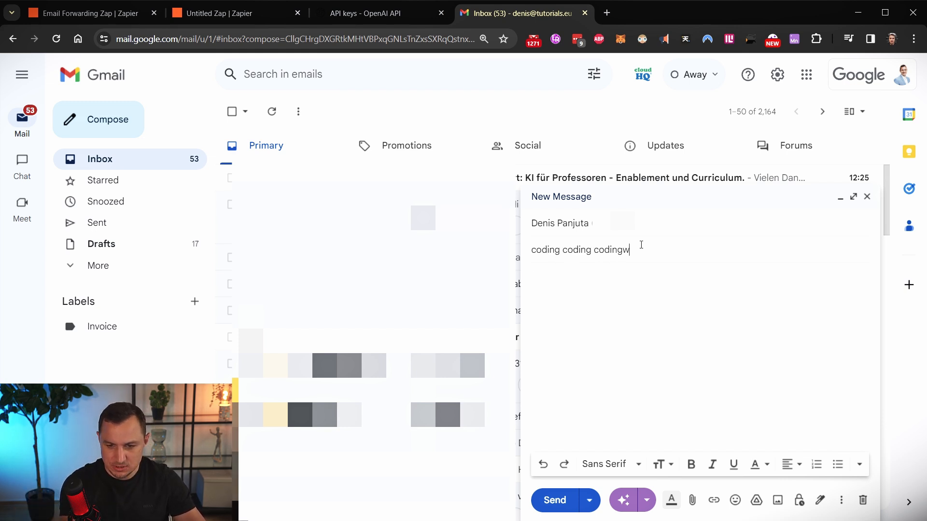
{"action": "key", "text": "Tab"}
{"action": "type", "text": "w"}
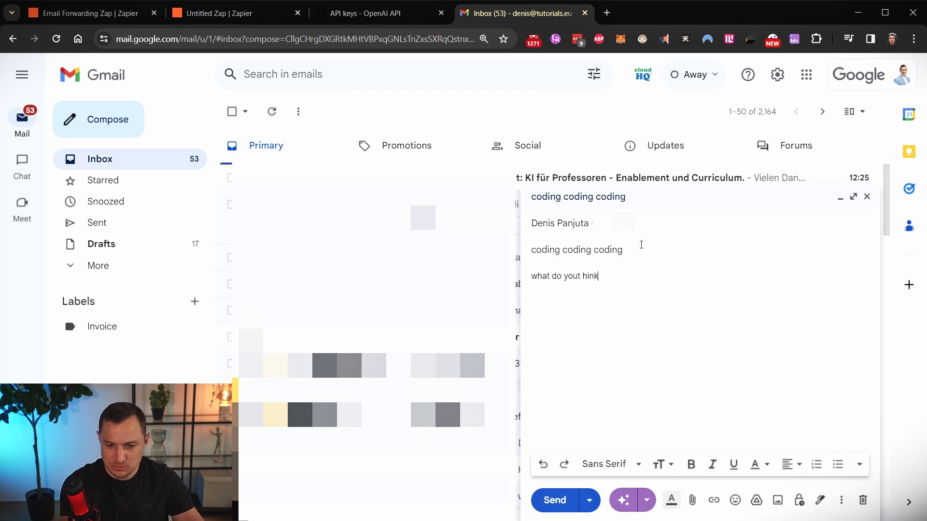
{"action": "type", "text": "hat do you think about coding"}
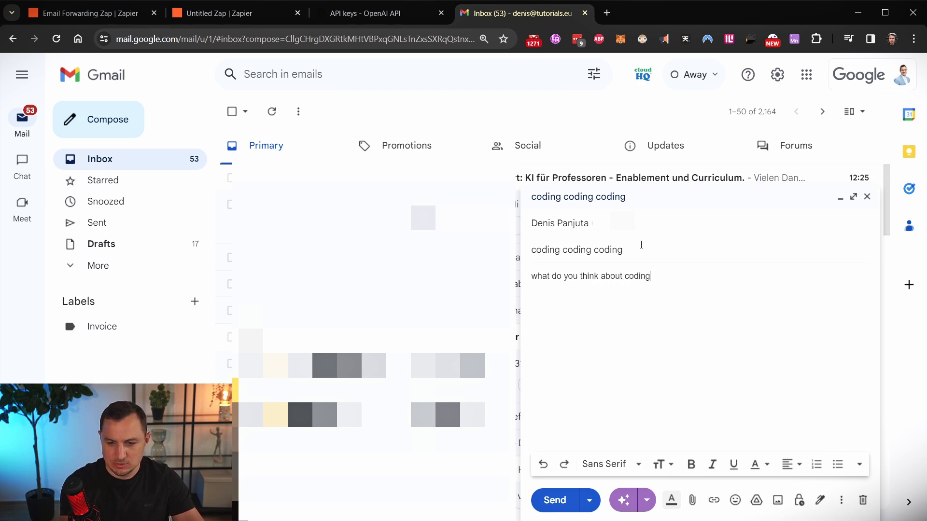
{"action": "type", "text": "?!"}
{"action": "left_click", "coordinate": [554, 500]}
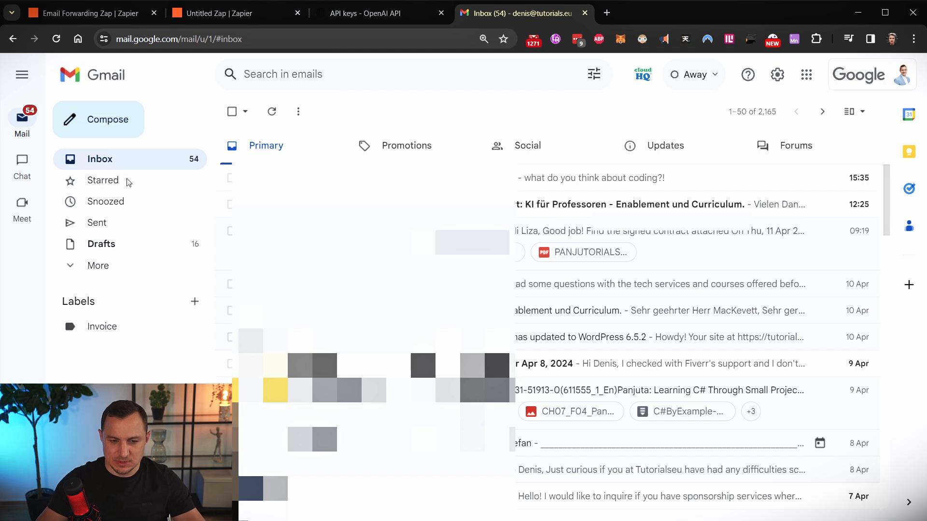
{"action": "left_click", "coordinate": [97, 222]}
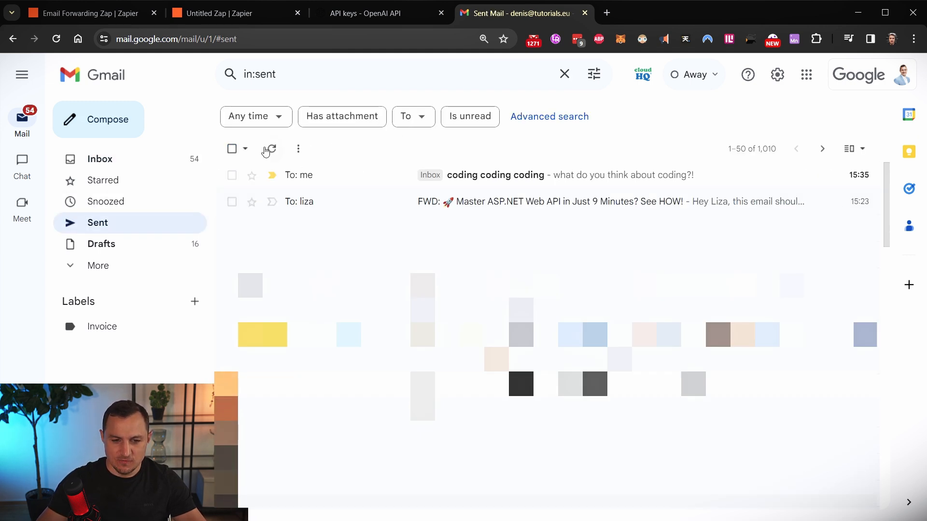
Return to the published Zap in Zapier, show its Zap runs log, and refresh the list of runs
{"action": "left_click", "coordinate": [208, 14]}
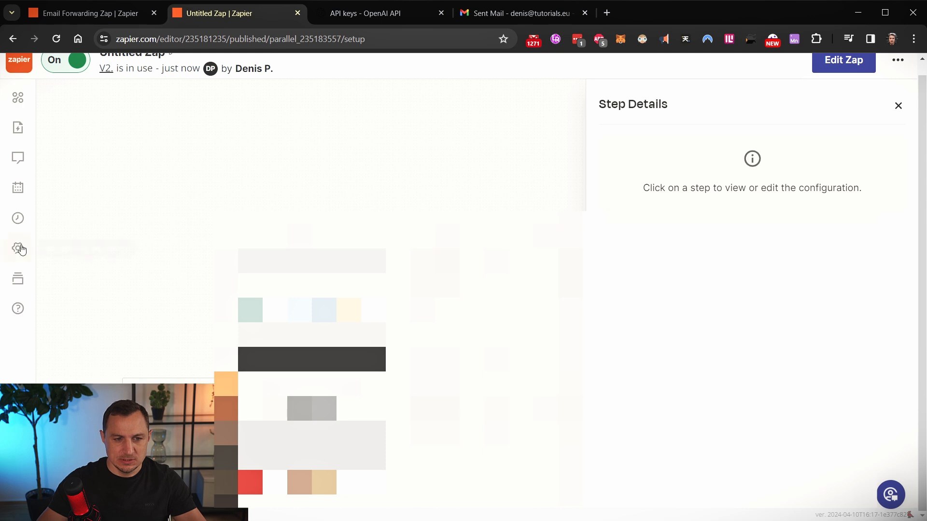
{"action": "left_click", "coordinate": [17, 218]}
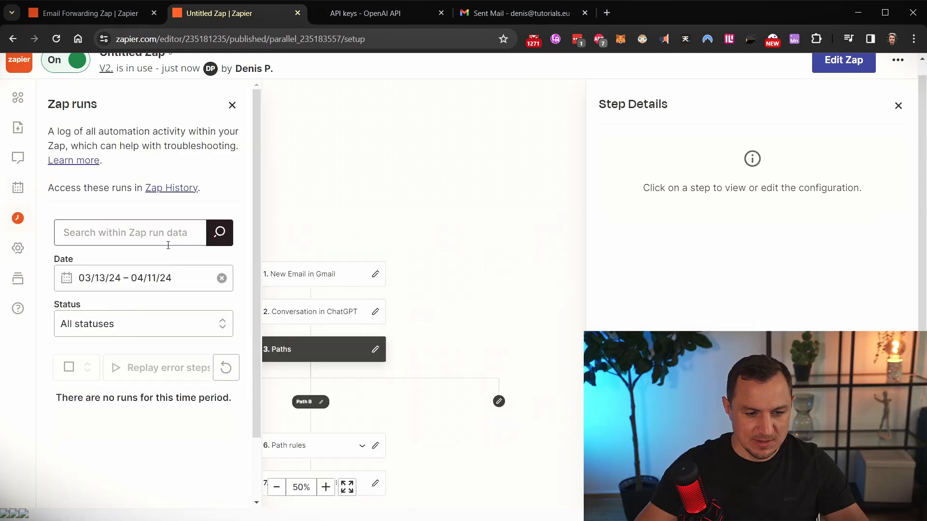
{"action": "left_click_drag", "start_coordinate": [323, 188], "coordinate": [459, 163]}
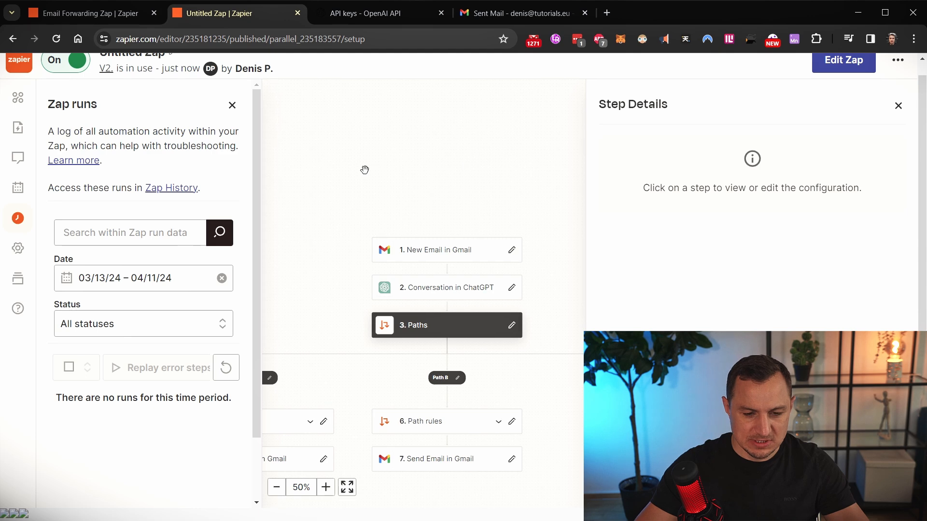
{"action": "left_click", "coordinate": [225, 374]}
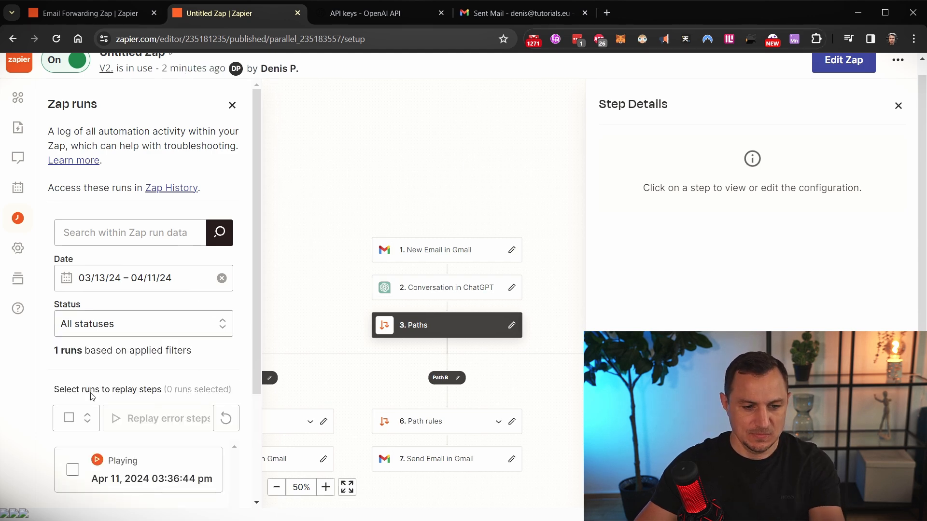
Widen the Zap runs list and view the details of the Apr 11, 2024 03:36:44 pm run
{"action": "scroll", "coordinate": [96, 393], "scroll_direction": "down", "scroll_amount": 3}
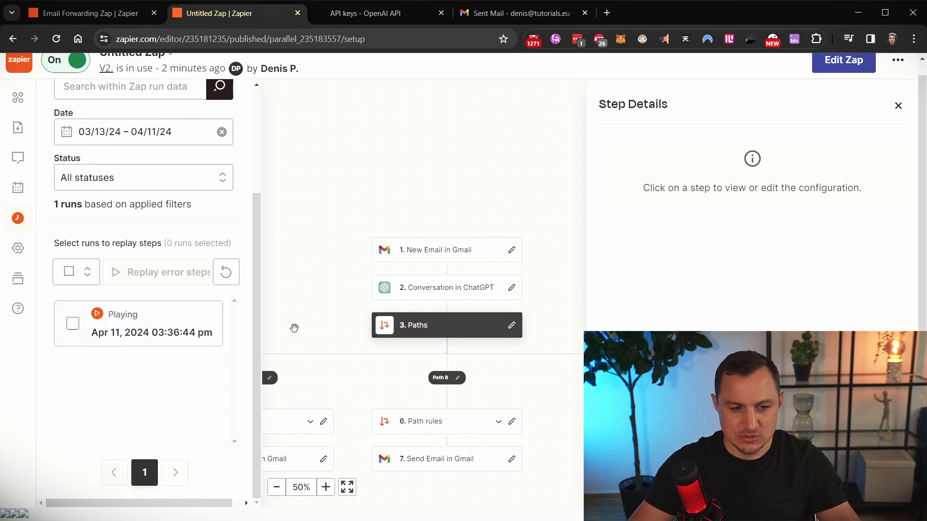
{"action": "left_click_drag", "start_coordinate": [262, 326], "coordinate": [303, 323]}
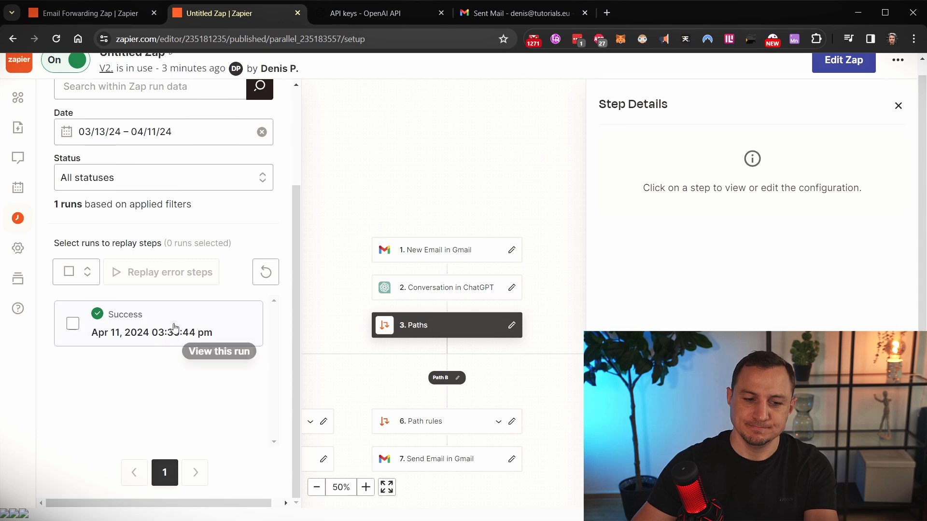
{"action": "left_click", "coordinate": [166, 335]}
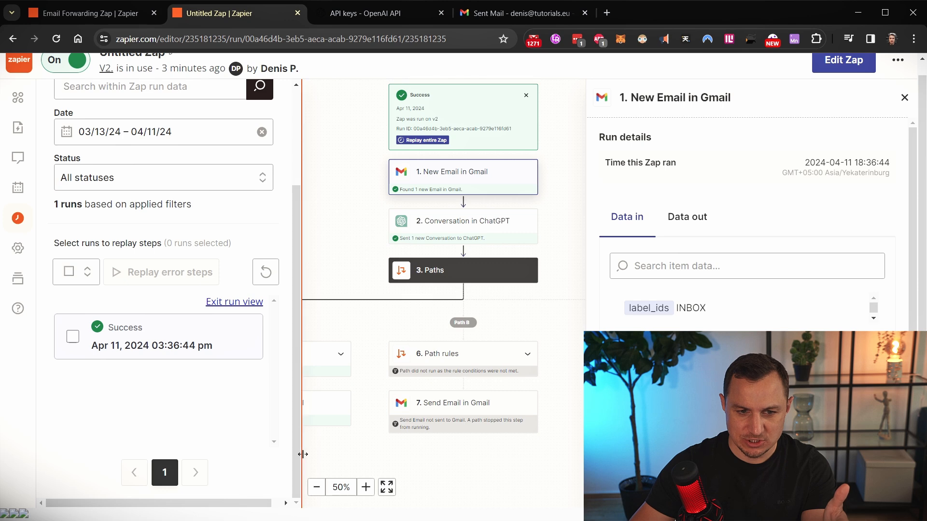
Narrow the Zap runs list and close the New Email in Gmail details to view both paths of the run
{"action": "left_click_drag", "start_coordinate": [301, 456], "coordinate": [261, 456]}
{"action": "left_click_drag", "start_coordinate": [321, 241], "coordinate": [409, 206]}
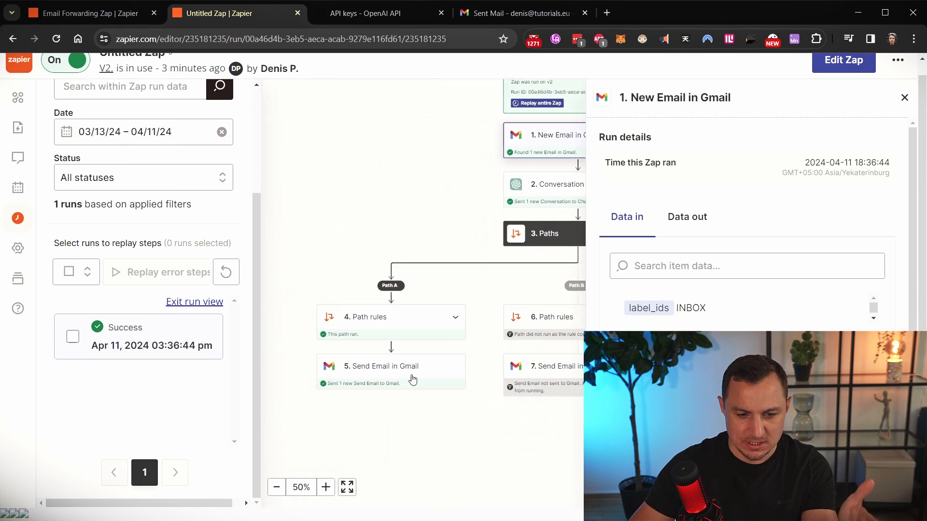
{"action": "scroll", "coordinate": [395, 247], "scroll_direction": "up", "scroll_amount": 3}
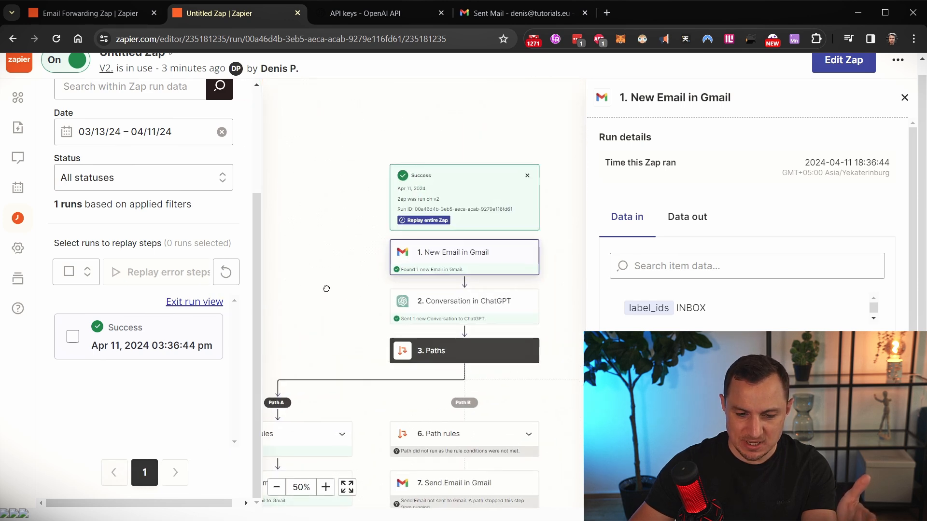
{"action": "left_click_drag", "start_coordinate": [396, 247], "coordinate": [386, 223]}
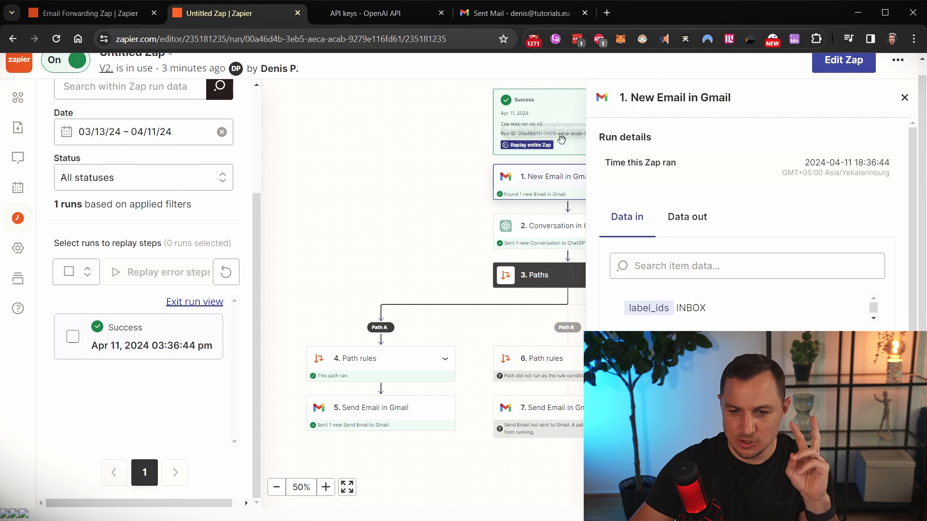
{"action": "left_click", "coordinate": [901, 101]}
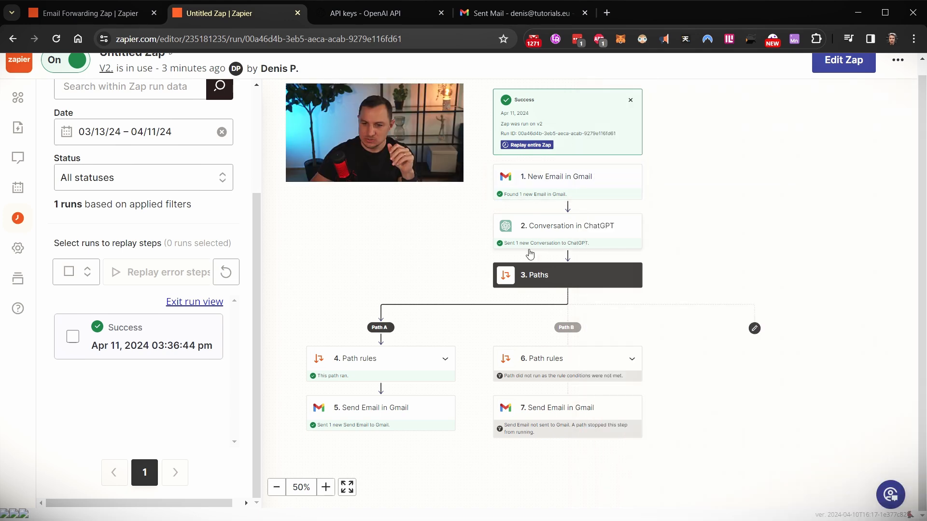
Examine the run details of Path A's path rules, including the "Continue if" condition, and close them
{"action": "left_click", "coordinate": [366, 359]}
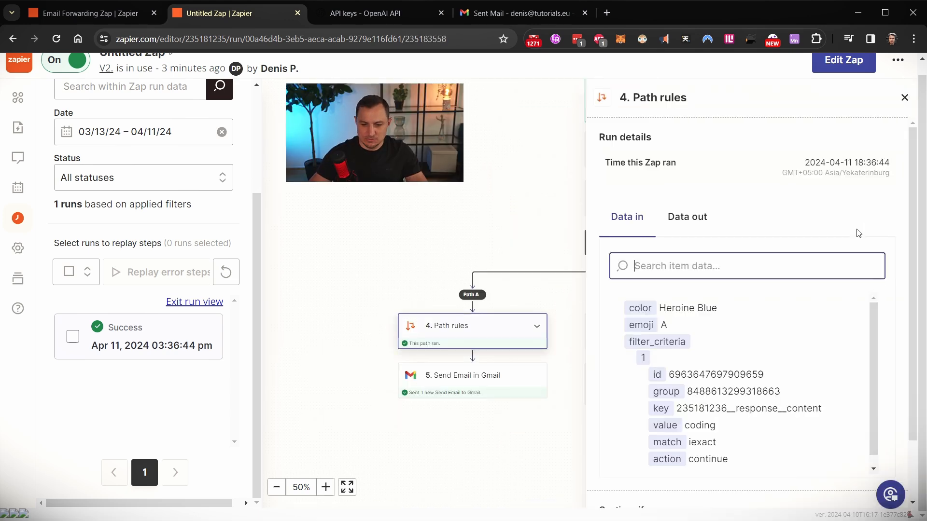
{"action": "scroll", "coordinate": [761, 333], "scroll_direction": "down", "scroll_amount": 3}
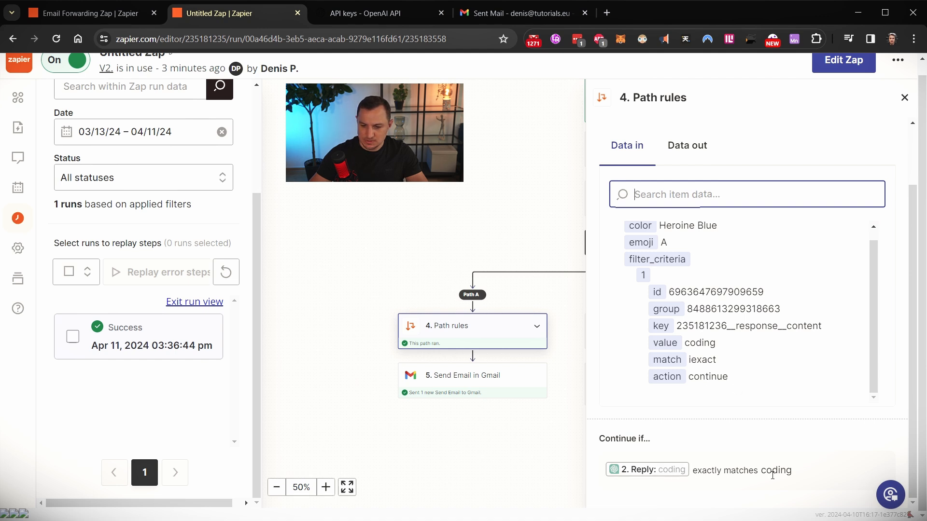
{"action": "left_click_drag", "start_coordinate": [792, 471], "coordinate": [692, 470]}
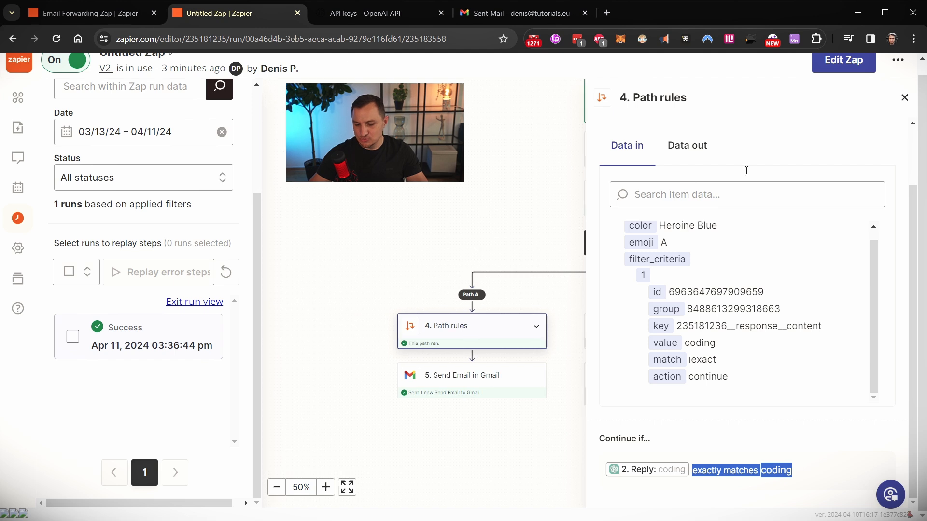
{"action": "left_click", "coordinate": [905, 98]}
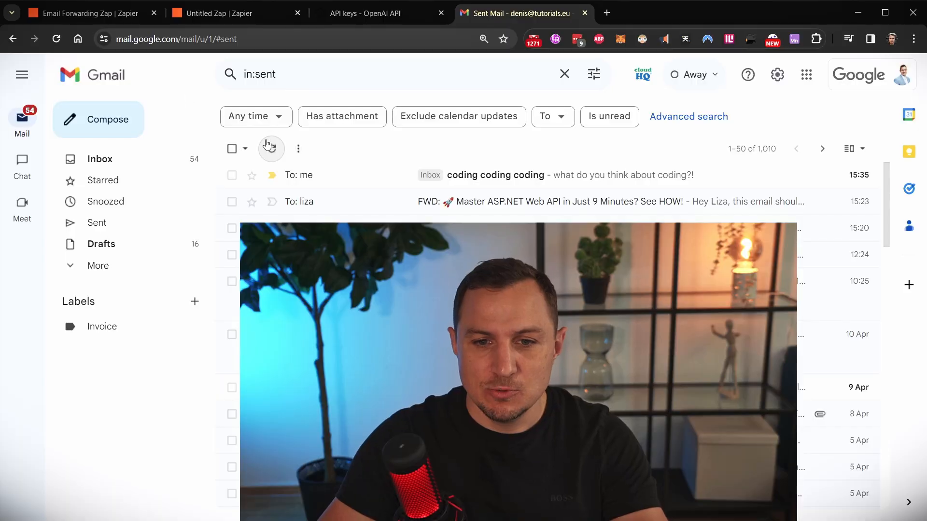
Switch to Gmail and refresh the Sent folder to check for the forwarded coding email
{"action": "left_click", "coordinate": [270, 149]}
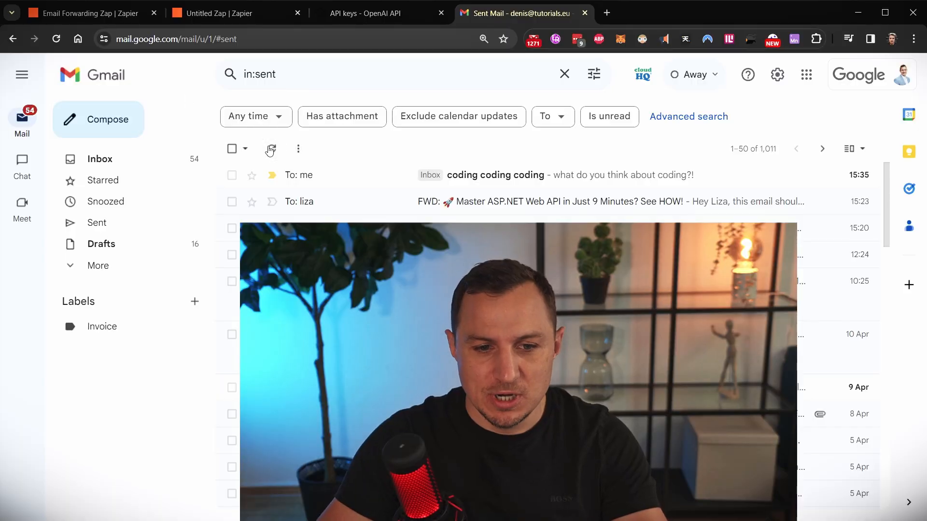